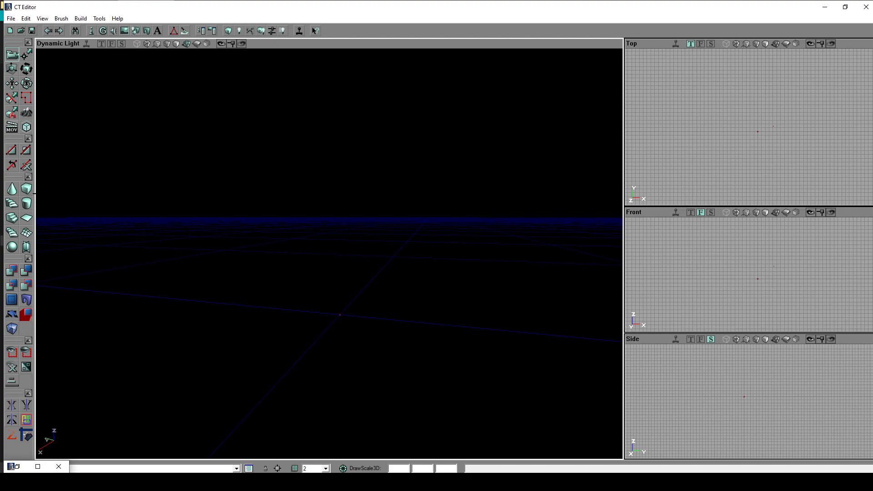
- Build a cube brush with height 800, width 2000 and breadth 1500
right_click(27, 190)
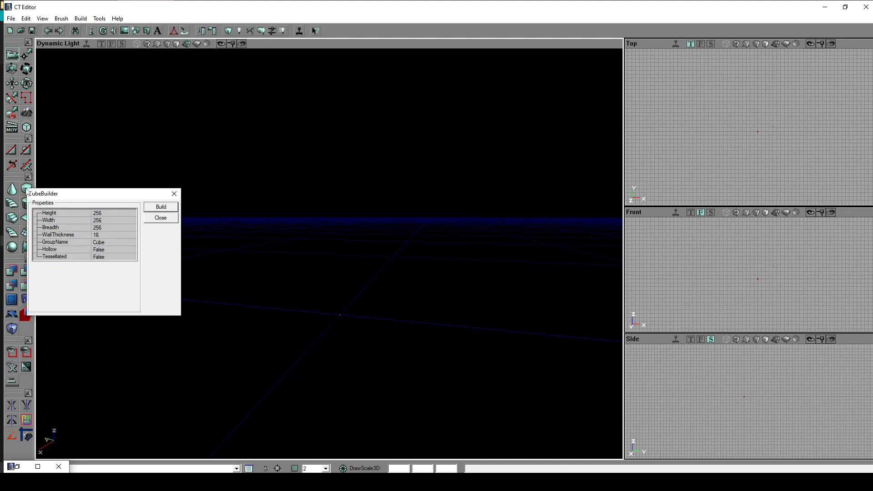
left_click(112, 213)
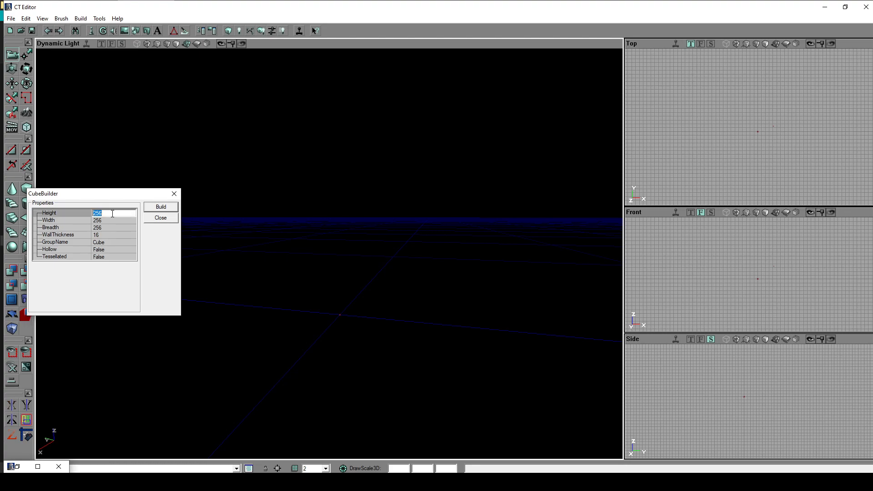
type("800")
key("Tab")
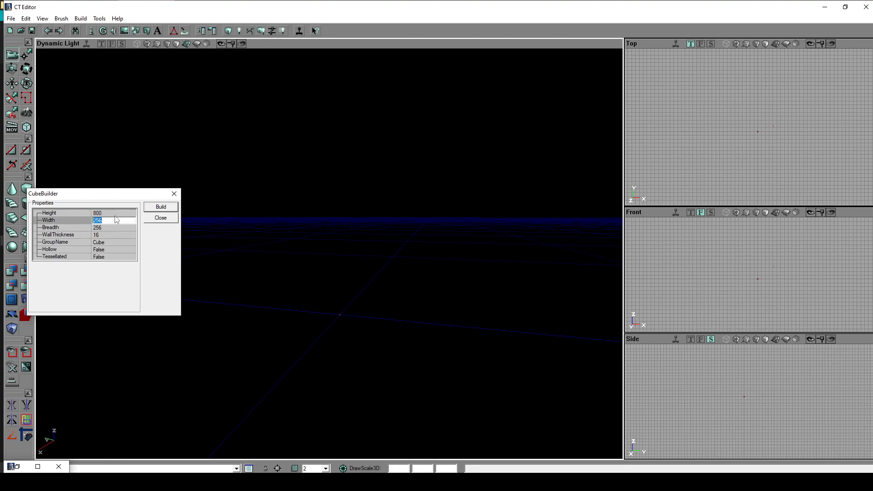
type("2000")
key("Tab")
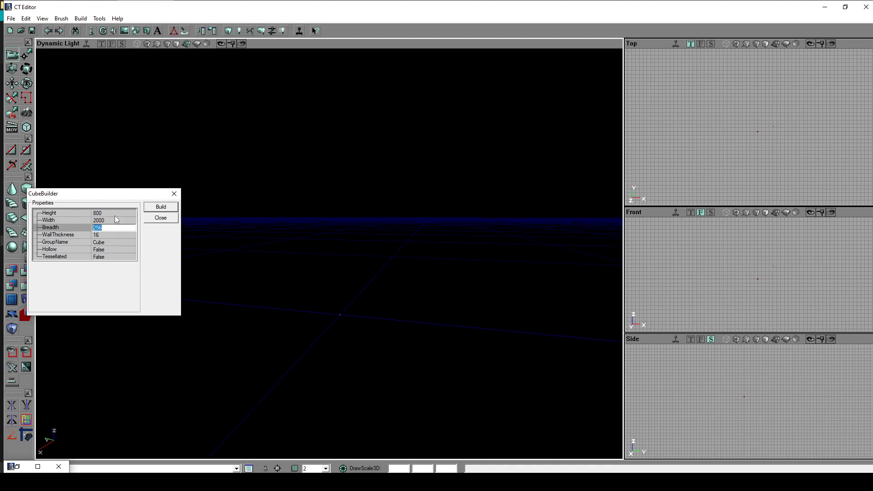
type("1500")
left_click(161, 207)
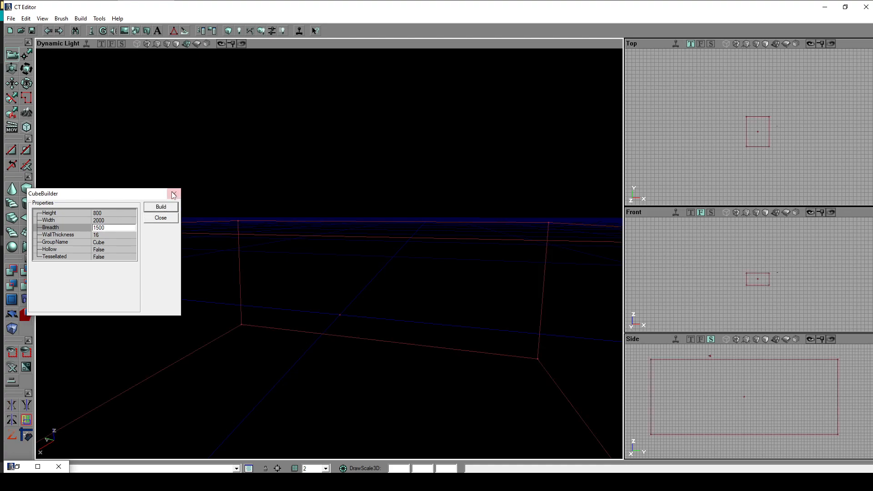
left_click(174, 194)
- Try subtracting the cube brush from the world without a texture and undo the subtraction
mouse_move(329, 227)
left_mouse_down()
mouse_move(352, 300)
mouse_move(362, 291)
left_mouse_up()
mouse_move(362, 291)
right_mouse_down()
mouse_move(350, 272)
mouse_move(359, 255)
mouse_move(341, 291)
right_mouse_up()
mouse_move(341, 291)
left_mouse_down()
mouse_move(368, 245)
mouse_move(341, 254)
mouse_move(428, 264)
mouse_move(402, 263)
mouse_move(370, 243)
mouse_move(314, 268)
mouse_move(350, 264)
mouse_move(351, 312)
left_mouse_up()
left_click(379, 257)
right_click_drag(351, 311, 355, 273)
mouse_move(355, 273)
left_mouse_down()
mouse_move(368, 287)
mouse_move(369, 259)
left_mouse_up()
right_click_drag(368, 259, 369, 289)
mouse_move(369, 288)
left_mouse_down()
mouse_move(367, 281)
mouse_move(334, 280)
mouse_move(350, 297)
mouse_move(378, 280)
mouse_move(386, 287)
mouse_move(382, 270)
mouse_move(373, 298)
left_mouse_up()
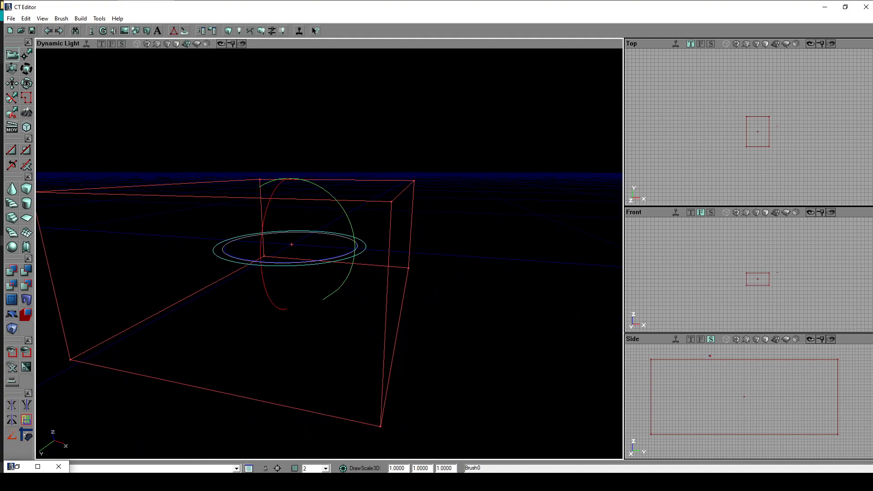
left_click_drag(373, 298, 371, 308)
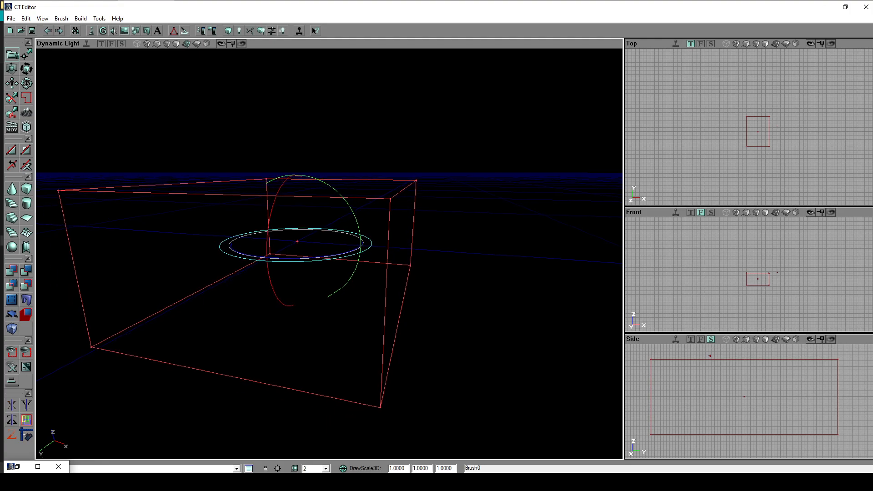
left_click(28, 273)
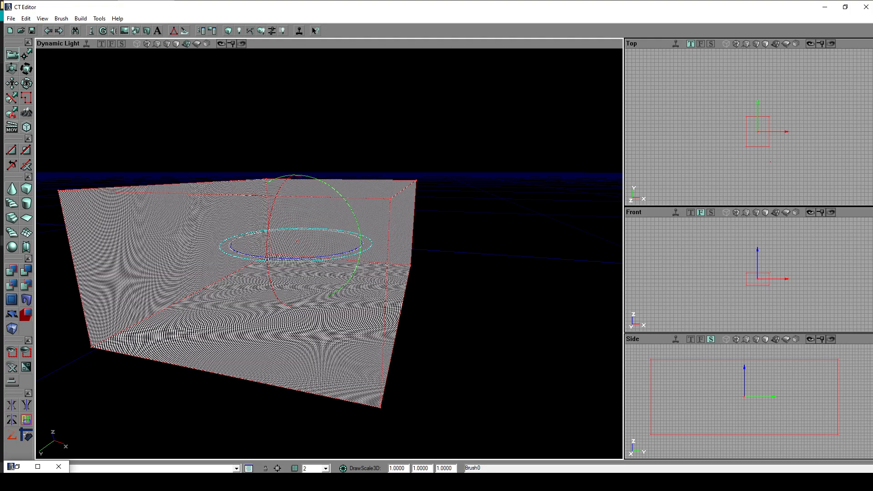
left_click(50, 31)
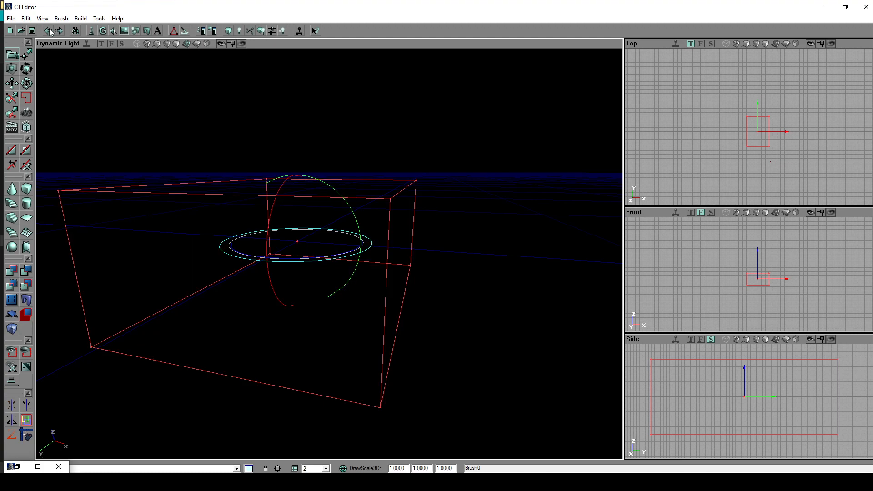
- Repeat the untextured subtraction of the cube brush, view the carved room from several angles and undo it
left_click_drag(200, 314, 141, 320)
left_click_drag(36, 275, 50, 282)
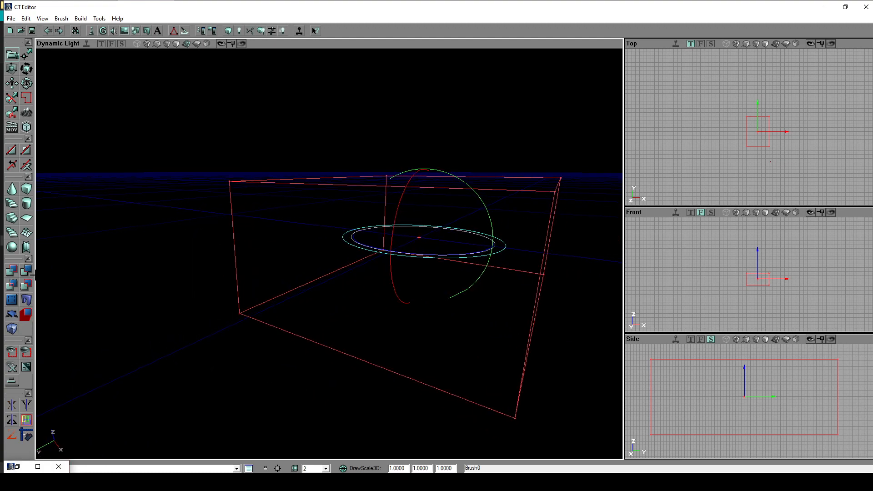
left_click(26, 271)
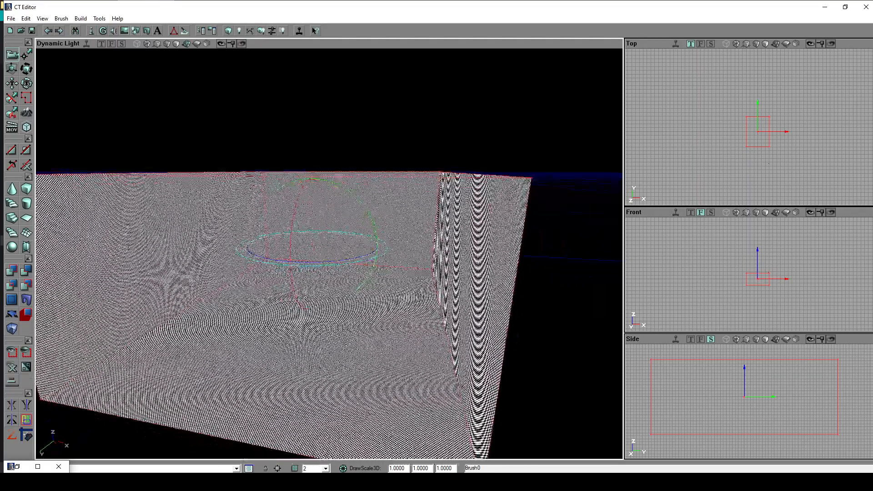
left_click_drag(329, 254, 389, 278)
right_click_drag(390, 279, 414, 268)
left_click_drag(414, 268, 396, 300)
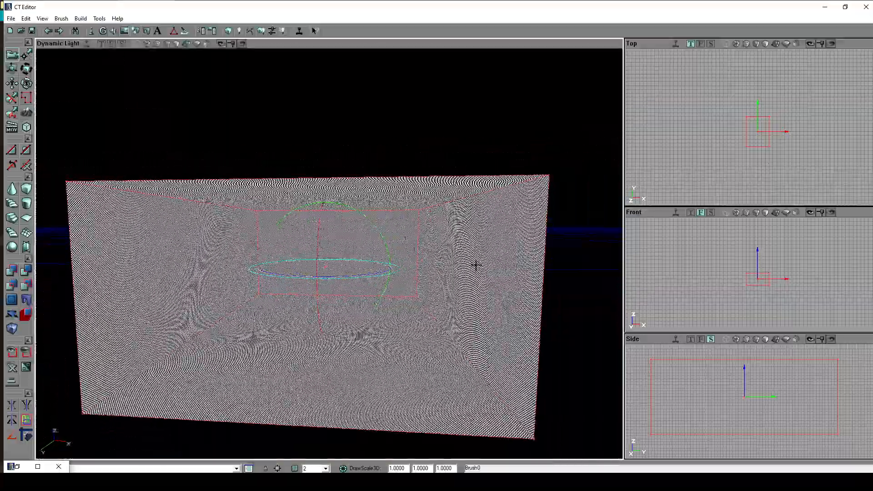
mouse_move(478, 260)
right_mouse_down()
mouse_move(510, 265)
mouse_move(479, 260)
right_mouse_up()
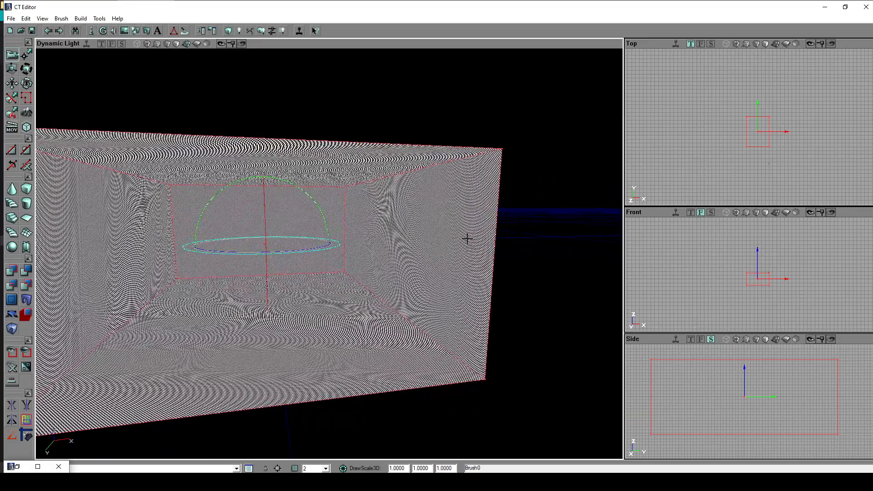
left_click(51, 32)
- Open the texture browser and show the General group of the CoreShip_Textures package
right_click_drag(327, 254, 298, 237)
left_click(17, 466)
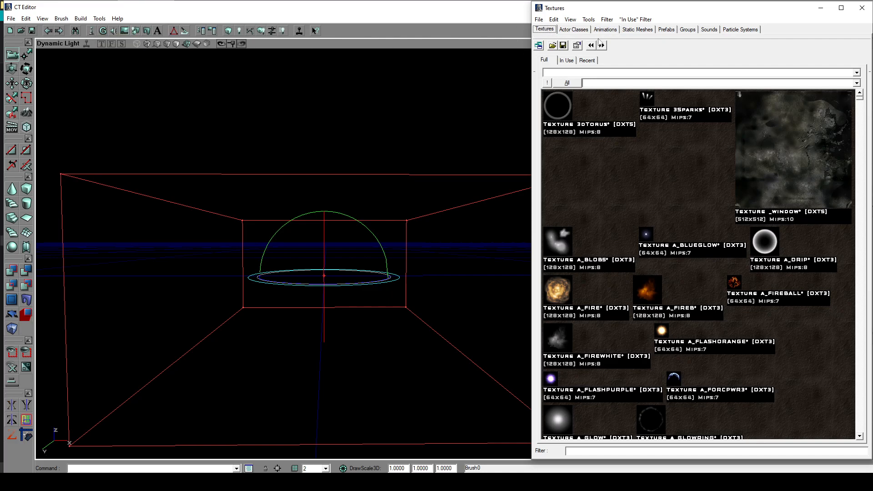
left_click(592, 73)
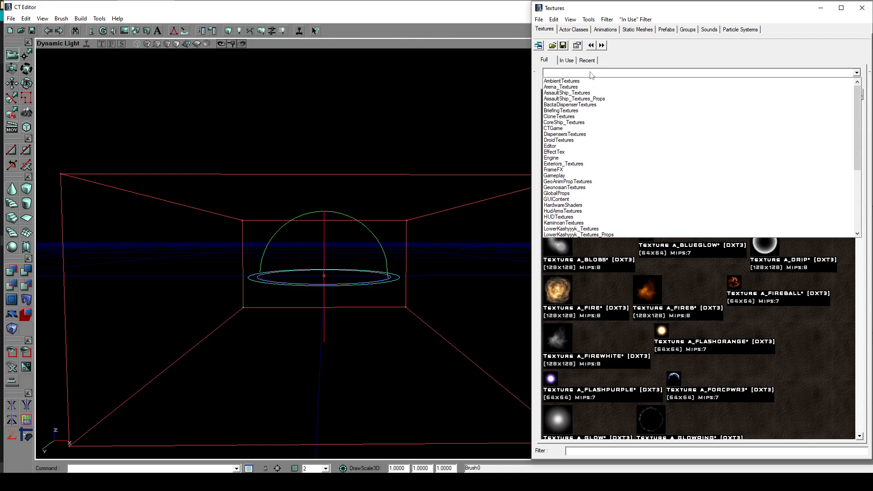
left_click(603, 76)
left_click(604, 76)
scroll(622, 205, "down", 5)
scroll(622, 205, "up", 5)
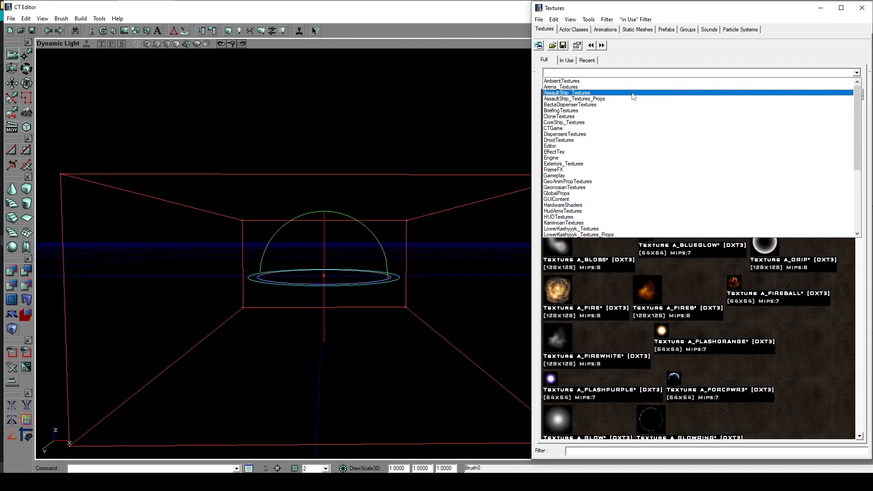
left_click(594, 122)
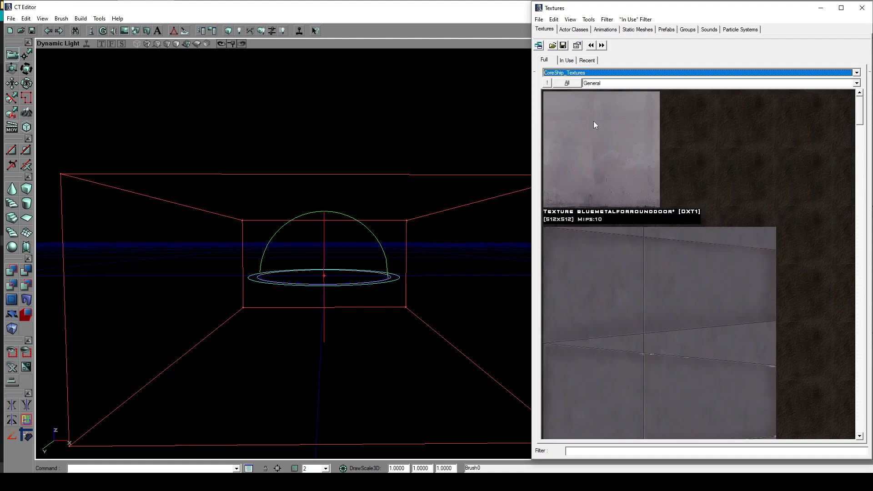
left_click(609, 84)
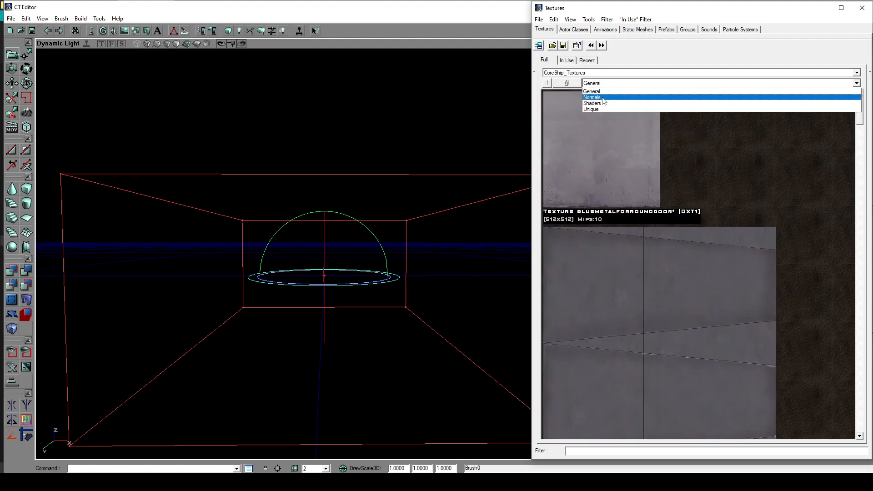
left_click(610, 91)
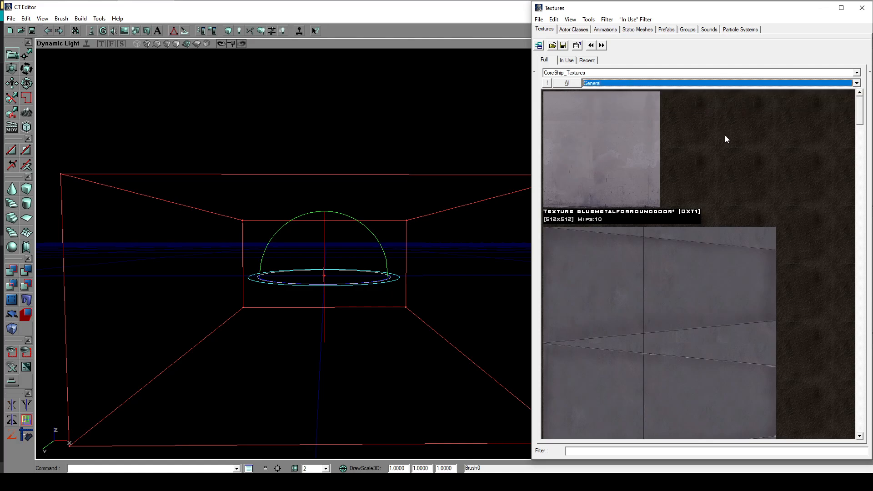
- Make DH_medlight_panel_lined the current texture and minimize the texture browser
left_click_drag(863, 112, 841, 288)
left_click(601, 189)
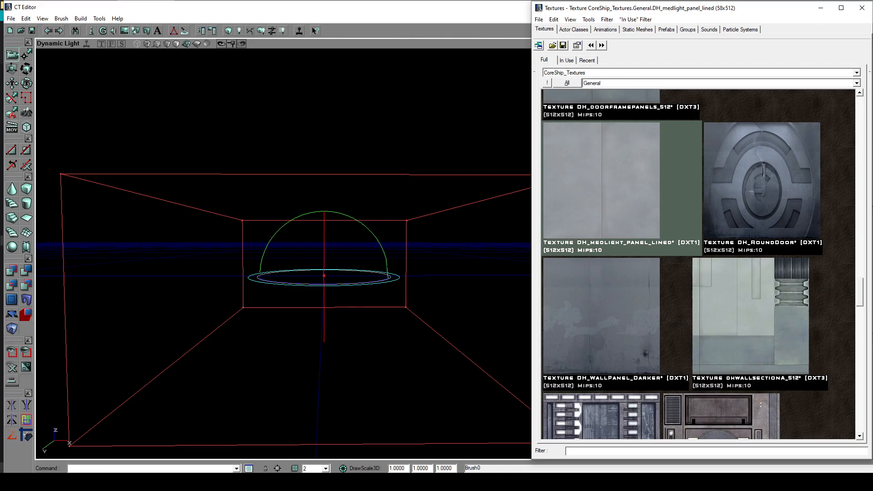
left_click(821, 8)
- Subtract the cube brush from the world to carve out a room with the chosen panel texture, and deselect the brush
left_click_drag(329, 253, 340, 287)
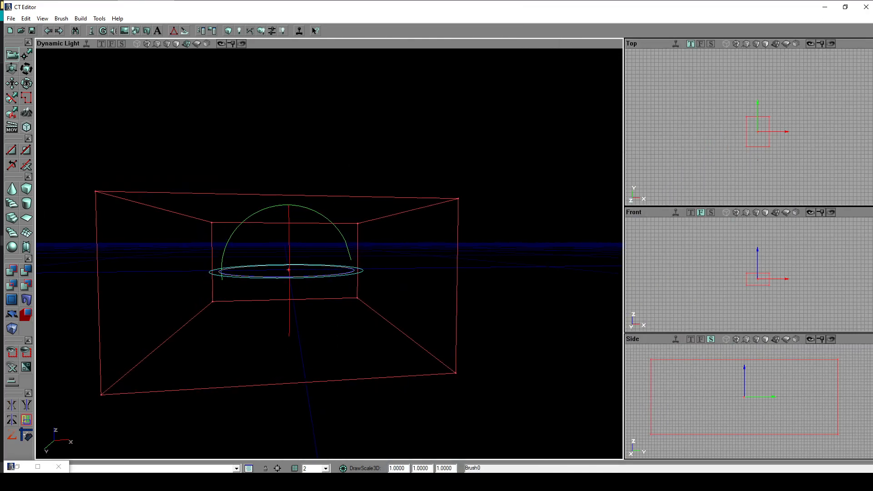
left_click(26, 273)
mouse_move(426, 348)
left_mouse_down()
mouse_move(424, 291)
mouse_move(431, 315)
left_mouse_up()
mouse_move(431, 314)
right_mouse_down()
mouse_move(445, 327)
mouse_move(410, 320)
mouse_move(433, 332)
mouse_move(492, 335)
mouse_move(496, 291)
mouse_move(477, 268)
mouse_move(475, 316)
mouse_move(504, 318)
mouse_move(482, 313)
right_mouse_up()
left_click(464, 335)
left_click_drag(338, 273, 334, 320)
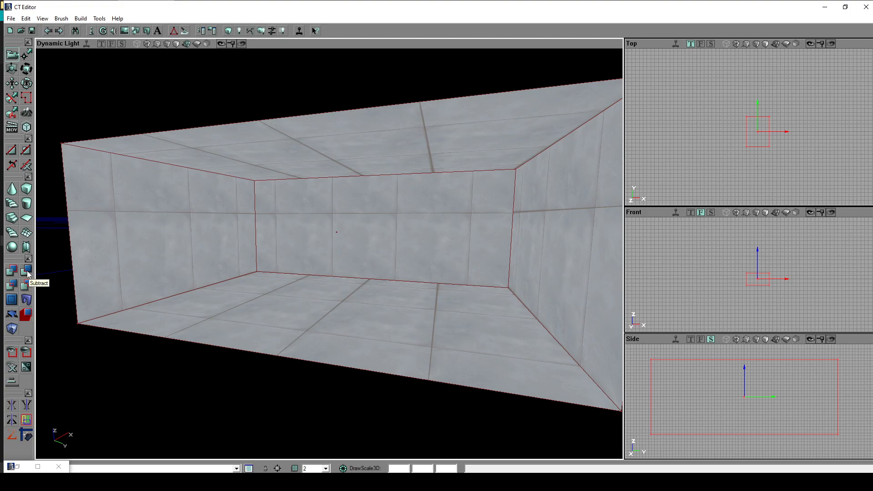
- Examine the textured room's walls, floor and ceiling from above and from outside
left_click_drag(241, 312, 232, 195)
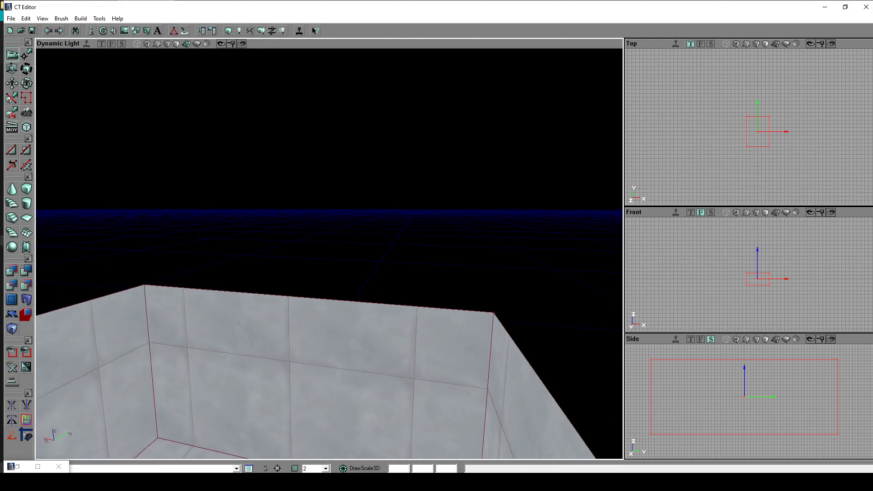
right_click_drag(232, 195, 237, 219)
left_click_drag(237, 218, 236, 241)
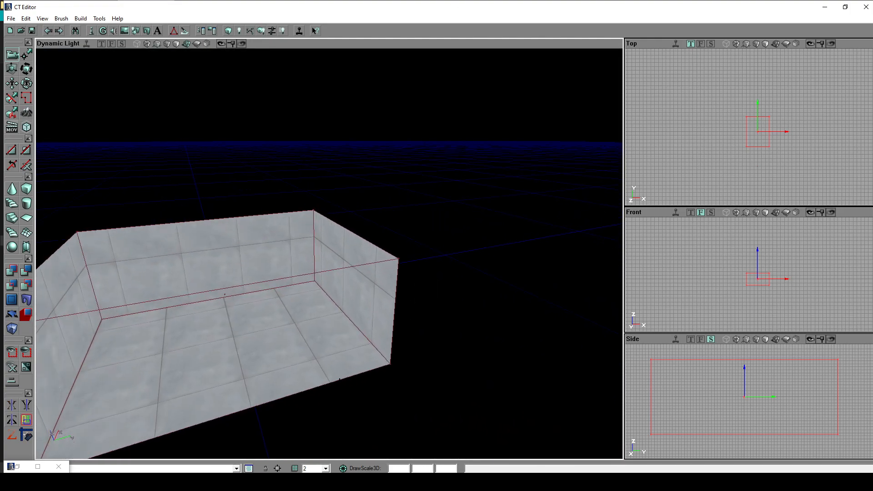
right_click_drag(237, 241, 186, 231)
right_click_drag(568, 333, 469, 307)
right_click_drag(329, 237, 384, 296)
left_click_drag(329, 255, 318, 288)
mouse_move(306, 328)
left_mouse_down()
mouse_move(305, 300)
mouse_move(307, 335)
left_mouse_up()
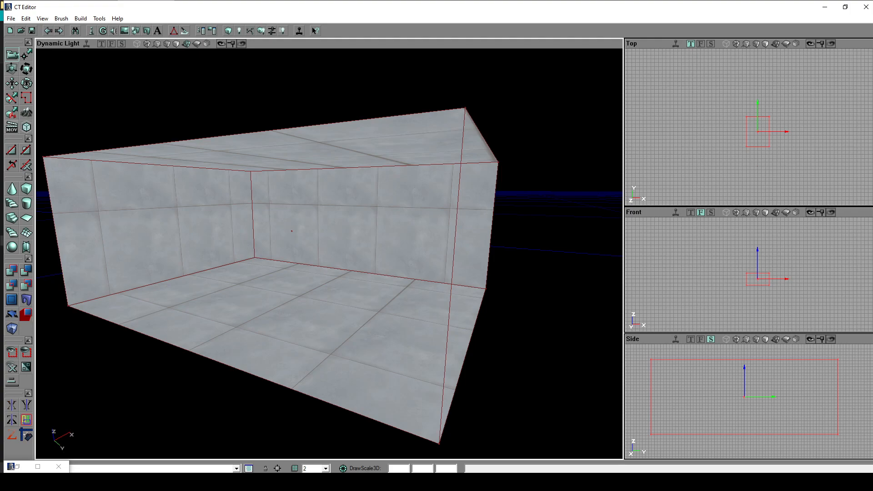
- Compare the room in the viewport's Lighting Only, Textured, Texture Use and Perspective modes, and return to Dynamic Light
left_click(176, 44)
left_click(167, 45)
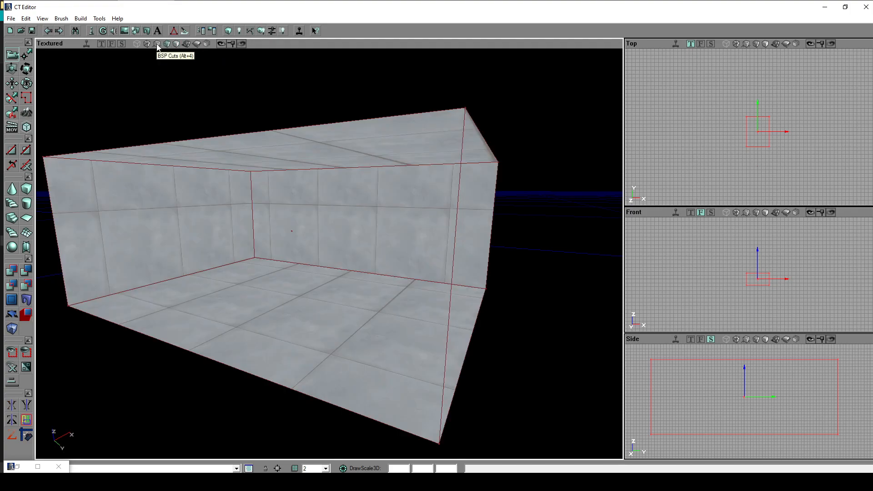
left_click(147, 44)
left_click(156, 43)
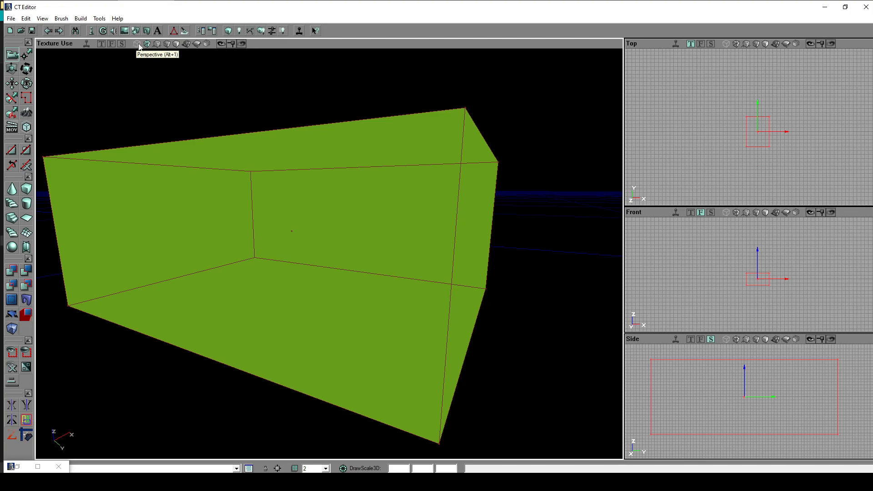
left_click(138, 45)
left_click(196, 44)
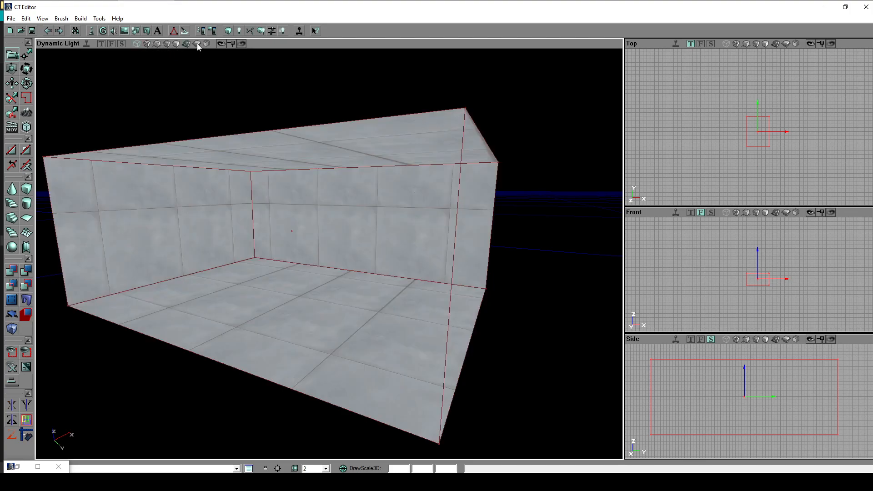
left_click(199, 45)
left_click(185, 43)
left_click(178, 43)
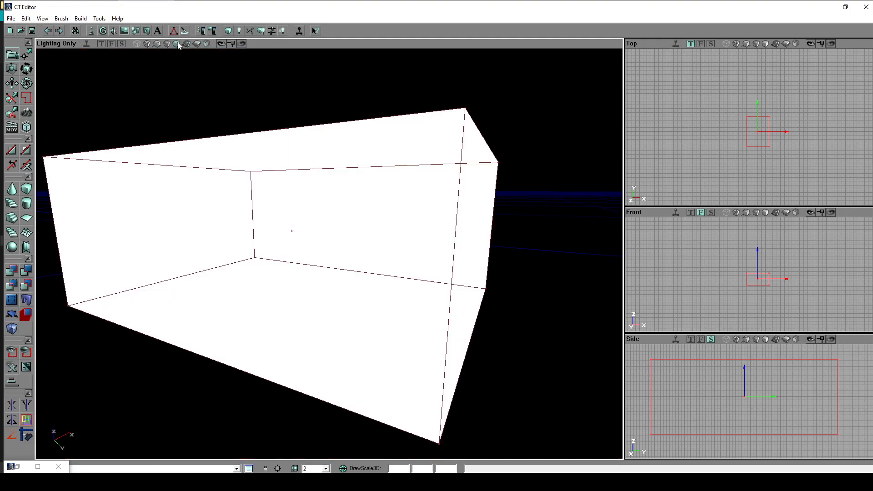
left_click(187, 43)
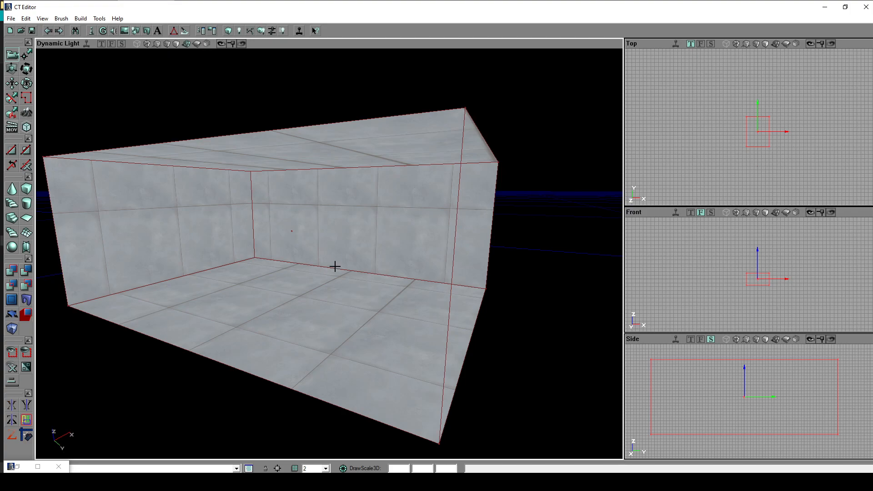
- Select the room's floor surface and bring up its context options, closing them without choosing any
left_click_drag(335, 260, 334, 290)
right_click_drag(334, 291, 334, 327)
left_click_drag(334, 260, 314, 318)
right_click_drag(338, 284, 341, 250)
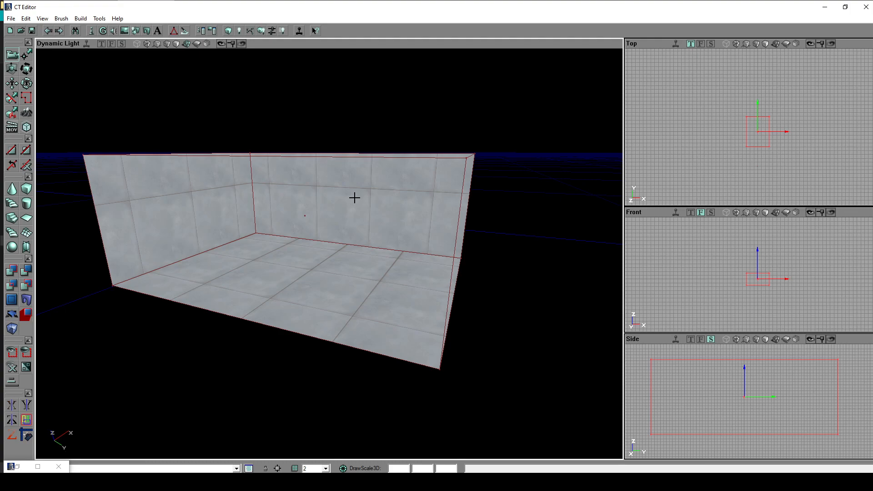
left_click_drag(340, 246, 334, 280)
right_click_drag(344, 250, 331, 254)
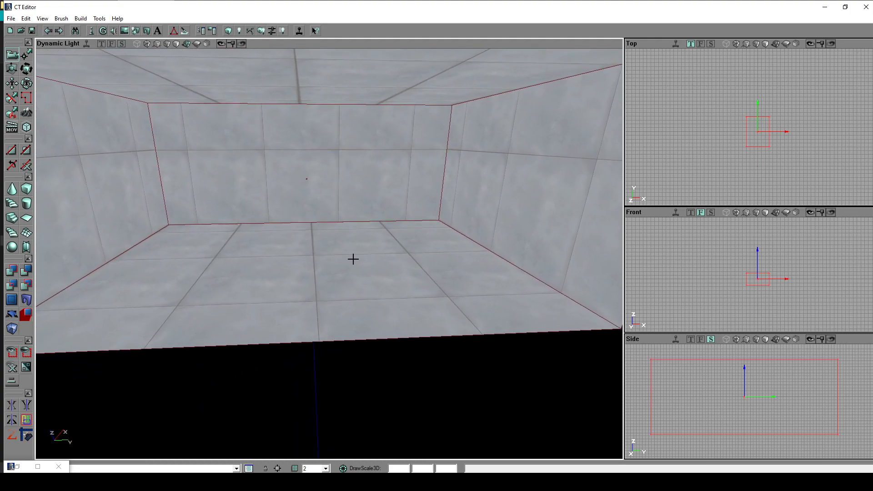
right_click(335, 261)
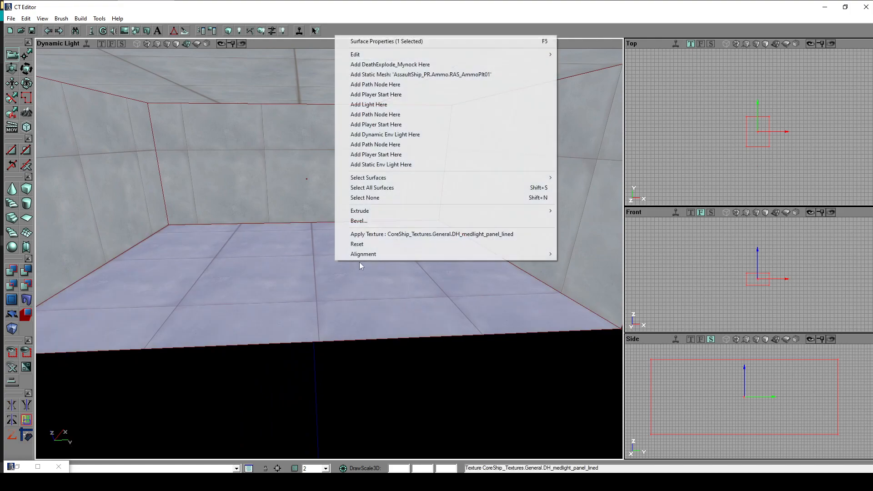
left_click_drag(296, 351, 408, 268)
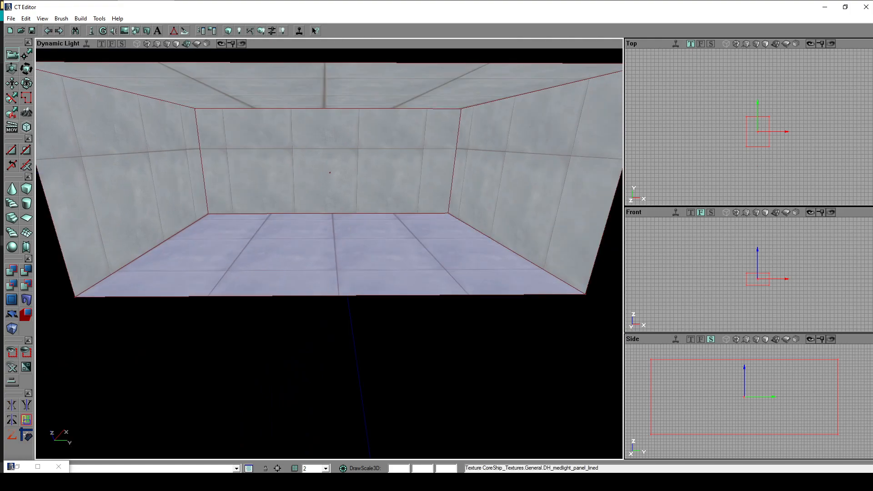
mouse_move(330, 253)
right_mouse_down()
mouse_move(339, 309)
mouse_move(333, 258)
right_mouse_up()
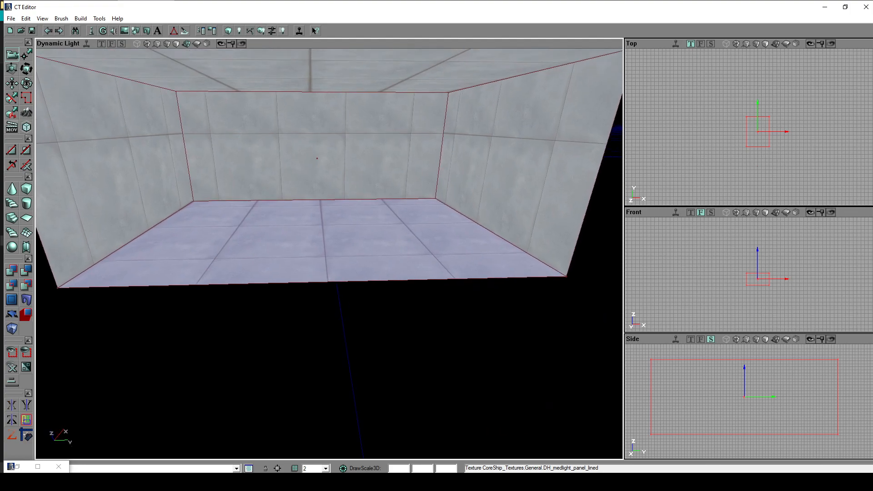
- Deselect the room's floor surface and move inside the room to view its walls and floor
key("shift+n")
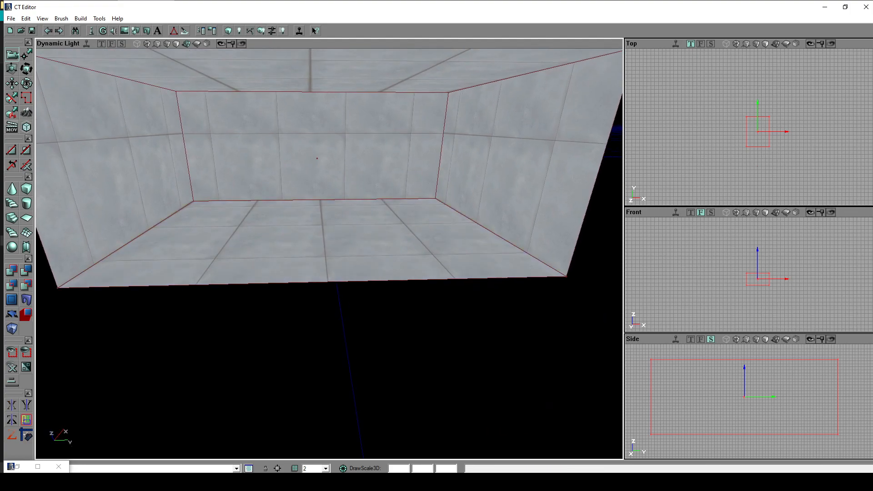
right_click_drag(333, 258, 352, 247)
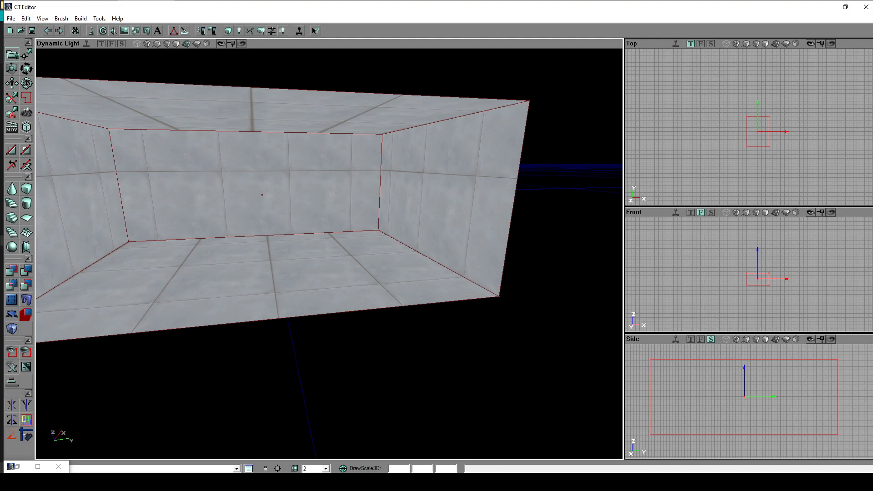
right_click_drag(329, 254, 363, 244)
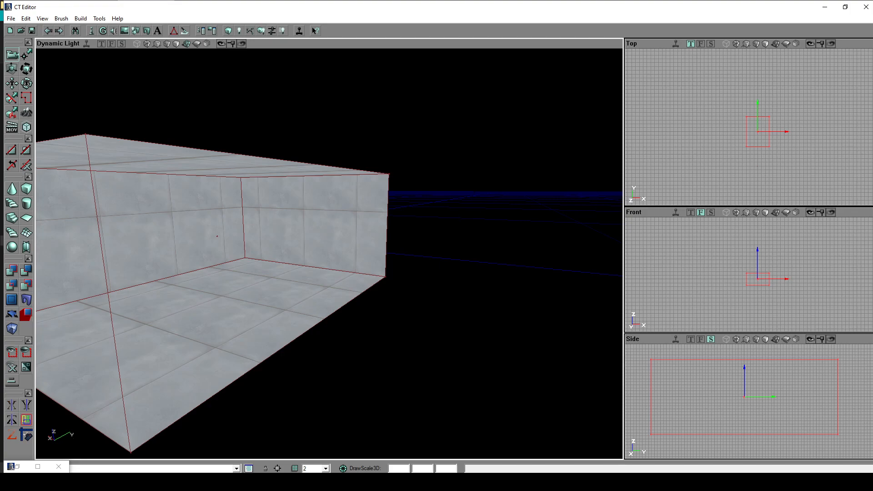
right_click_drag(362, 245, 389, 251)
left_click_drag(420, 357, 420, 349)
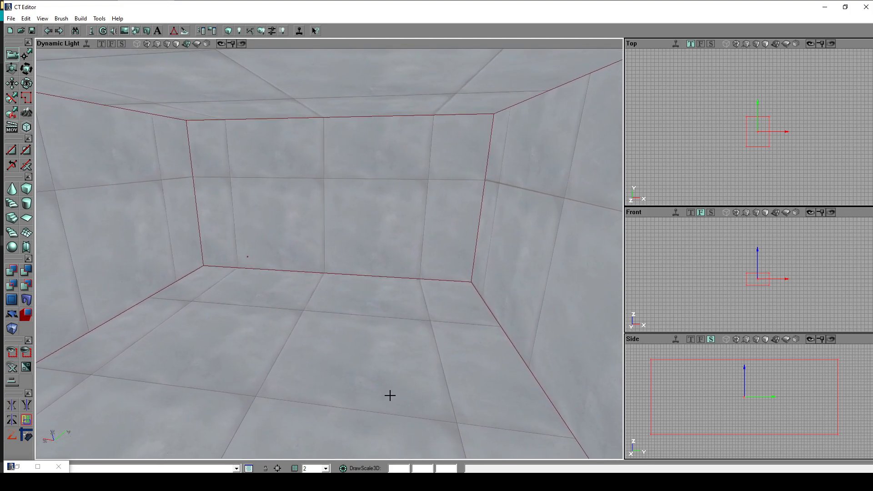
left_click_drag(338, 351, 336, 364)
right_click_drag(326, 364, 330, 353)
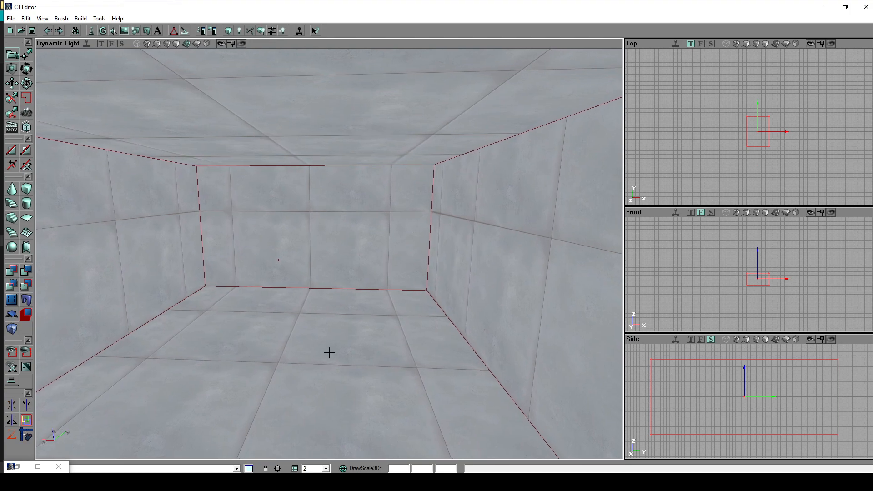
right_click_drag(263, 337, 267, 350)
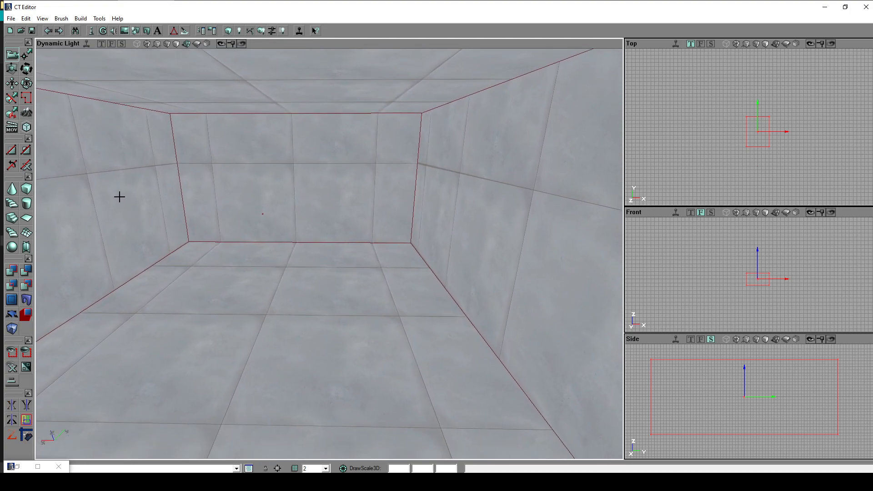
- Build a thin cube brush with a height of 200, a width of 500 and a small breadth
right_click(27, 189)
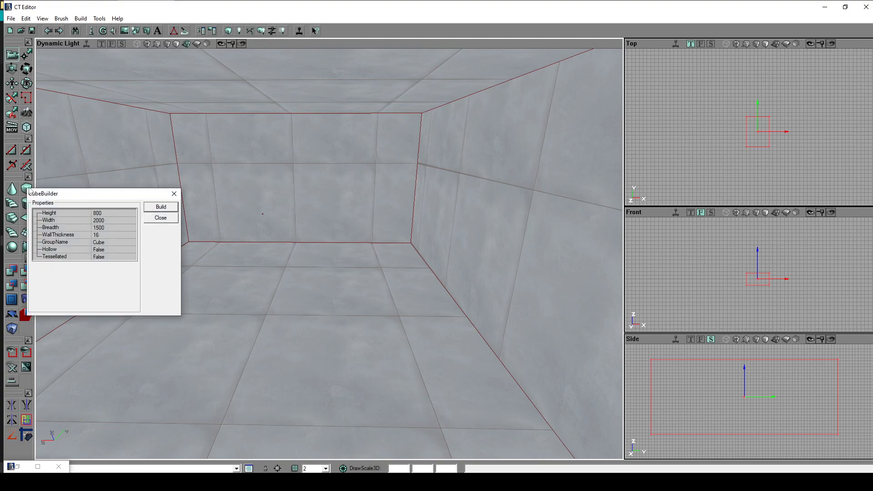
left_click_drag(75, 196, 109, 160)
left_click(147, 179)
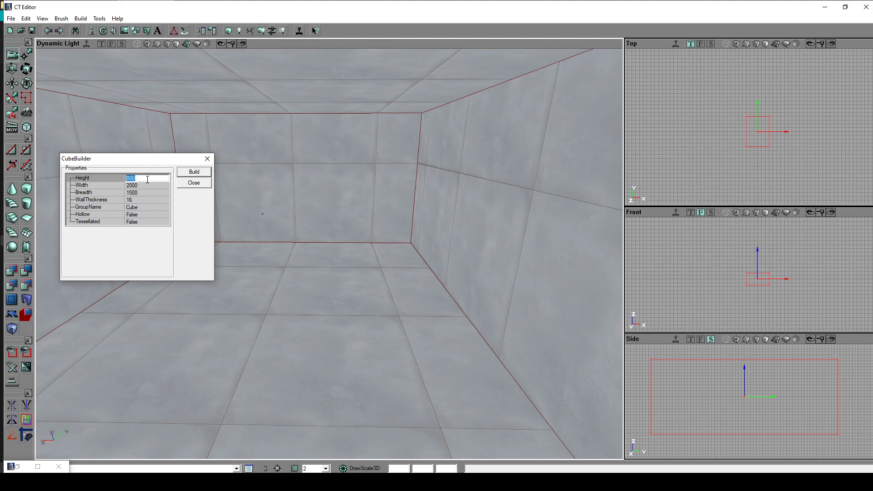
type("200")
left_click(170, 185)
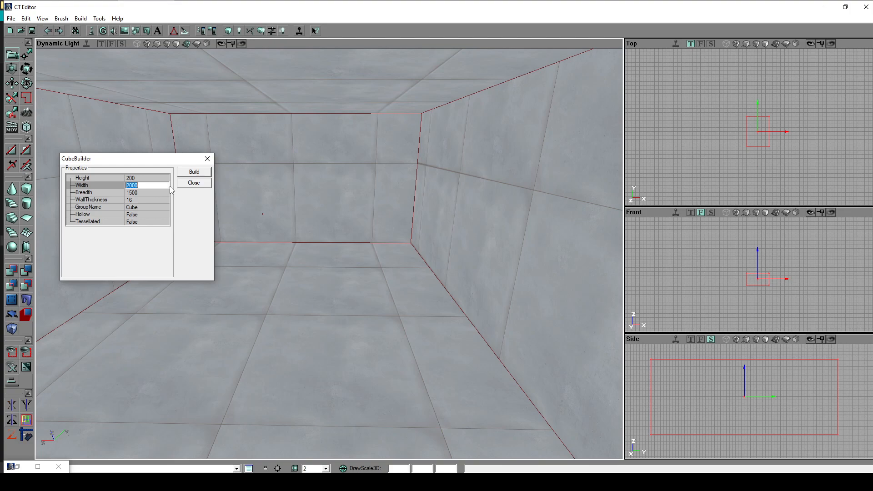
type("50")
left_click(139, 192)
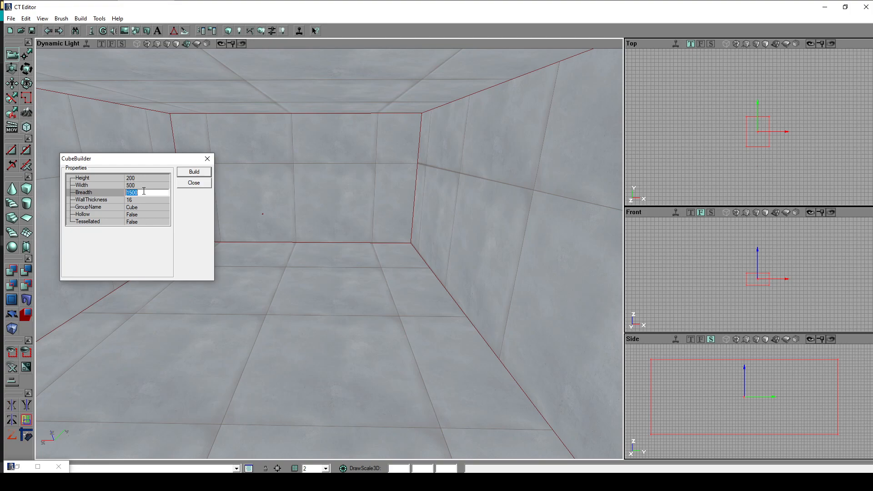
key("BackSpace")
left_click(194, 171)
left_click(208, 158)
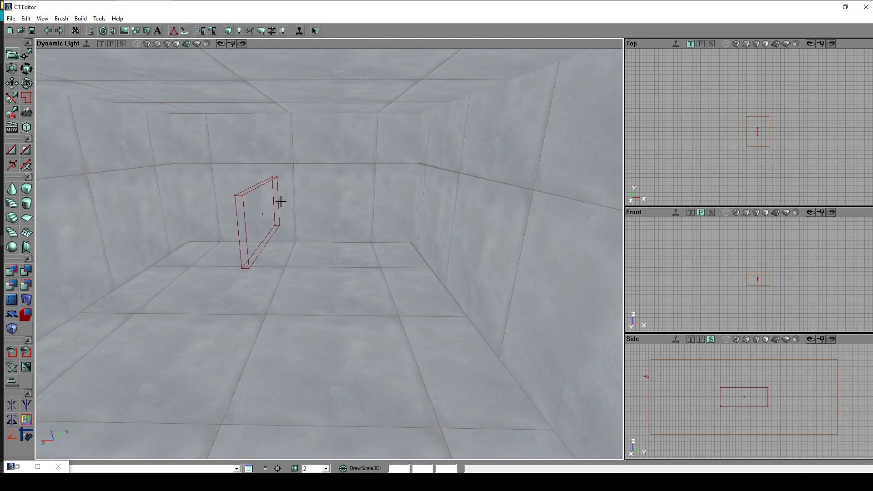
- Select the new thin builder brush in the middle of the room
left_click(259, 187)
mouse_move(407, 317)
left_mouse_down()
mouse_move(436, 277)
mouse_move(373, 269)
mouse_move(384, 314)
mouse_move(406, 347)
left_mouse_up()
left_click(431, 346)
middle_click_drag(432, 346, 389, 341)
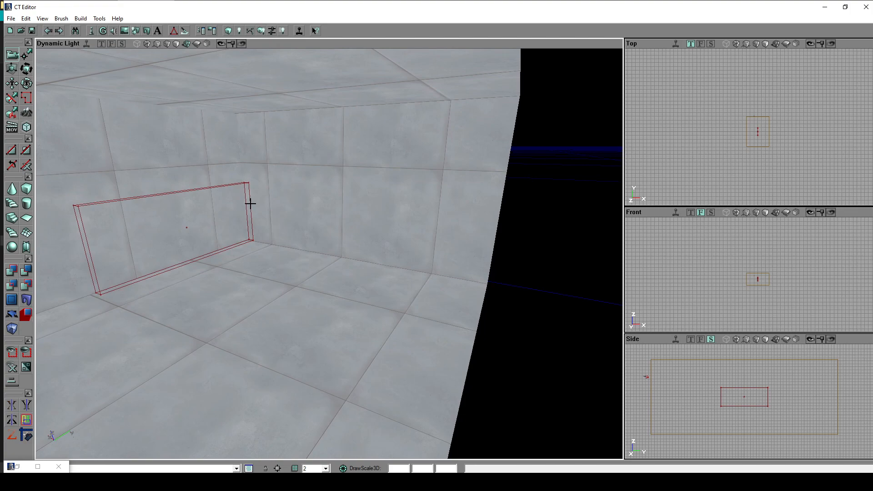
left_click(250, 203)
right_click_drag(352, 252, 396, 251)
mouse_move(353, 252)
middle_mouse_down()
mouse_move(293, 251)
mouse_move(288, 240)
mouse_move(259, 232)
middle_mouse_up()
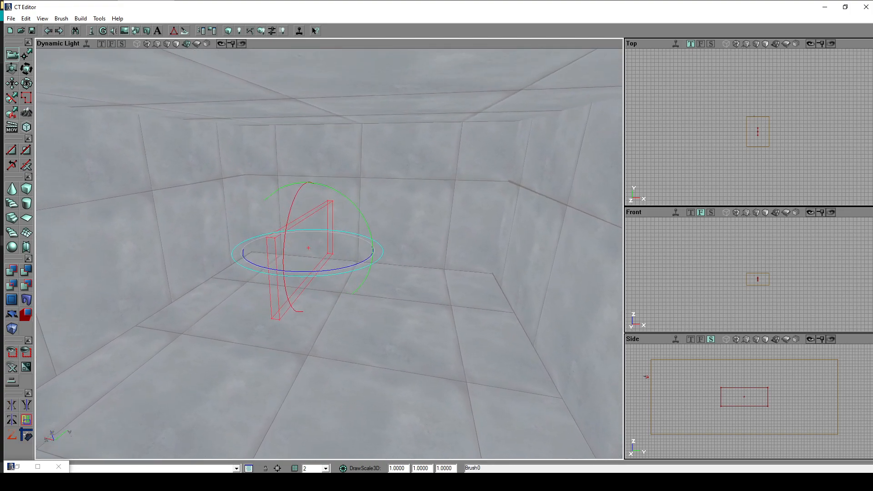
- Examine the selected thin brush from several angles around the room
right_click_drag(352, 251, 319, 277)
middle_click_drag(353, 252, 395, 247)
right_click_drag(352, 251, 318, 251)
mouse_move(352, 251)
middle_mouse_down()
mouse_move(384, 251)
mouse_move(364, 252)
middle_mouse_up()
left_click_drag(352, 251, 341, 277)
middle_click_drag(352, 251, 379, 251)
right_click_drag(352, 251, 339, 225)
mouse_move(352, 251)
middle_mouse_down()
mouse_move(366, 256)
mouse_move(351, 254)
mouse_move(350, 237)
middle_mouse_up()
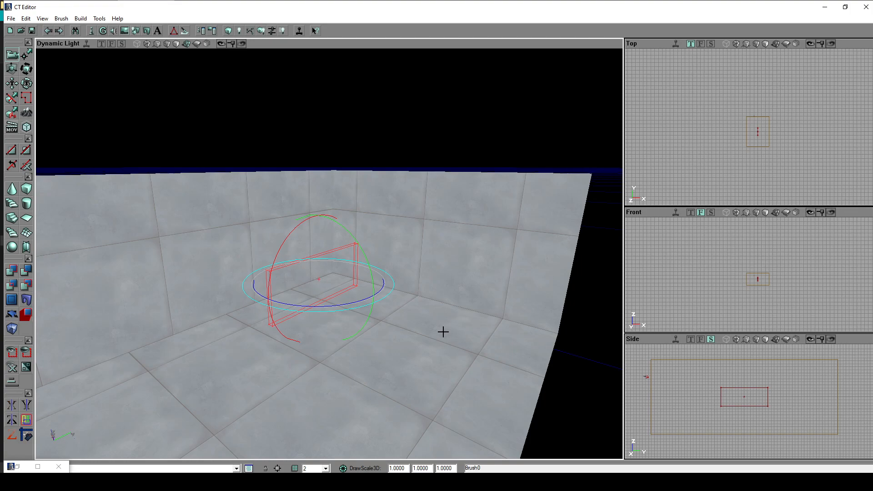
left_click_drag(399, 307, 392, 326)
mouse_move(431, 258)
left_mouse_down()
mouse_move(455, 252)
mouse_move(427, 241)
left_mouse_up()
mouse_move(429, 264)
right_mouse_down()
mouse_move(433, 255)
mouse_move(429, 264)
right_mouse_up()
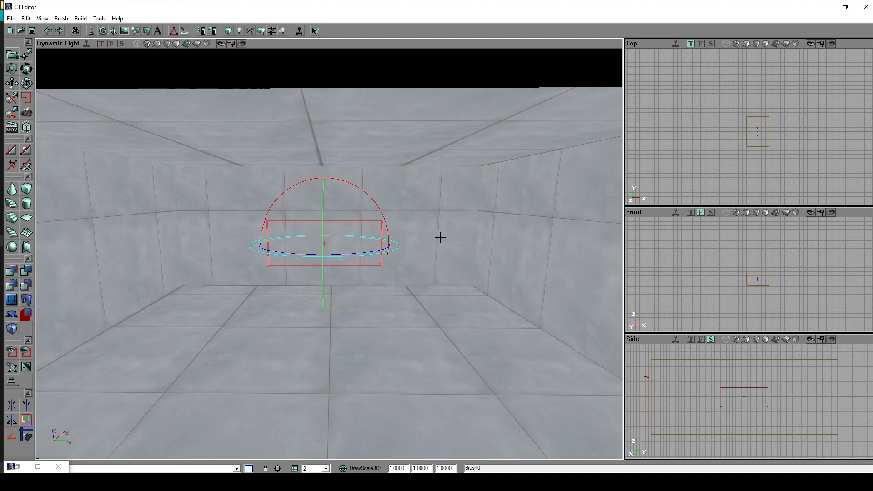
- Move the thin brush from the room's centre towards one side and down close to the floor
mouse_move(405, 328)
left_mouse_down("ctrl")
mouse_move(425, 327)
mouse_move(383, 322)
mouse_move(412, 336)
mouse_move(402, 327)
mouse_move(368, 336)
mouse_move(505, 344)
mouse_move(461, 335)
left_mouse_up("ctrl")
mouse_move(303, 249)
left_mouse_down("ctrl")
mouse_move(405, 269)
mouse_move(367, 255)
mouse_move(323, 274)
mouse_move(340, 252)
mouse_move(321, 266)
mouse_move(342, 266)
left_mouse_up("ctrl")
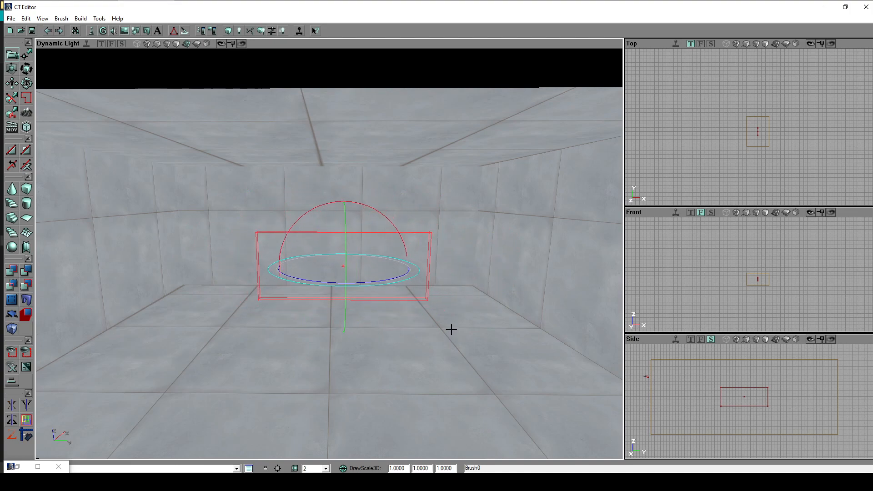
mouse_move(429, 338)
right_mouse_down()
mouse_move(493, 338)
mouse_move(447, 334)
mouse_move(448, 348)
mouse_move(450, 327)
mouse_move(431, 340)
right_mouse_up()
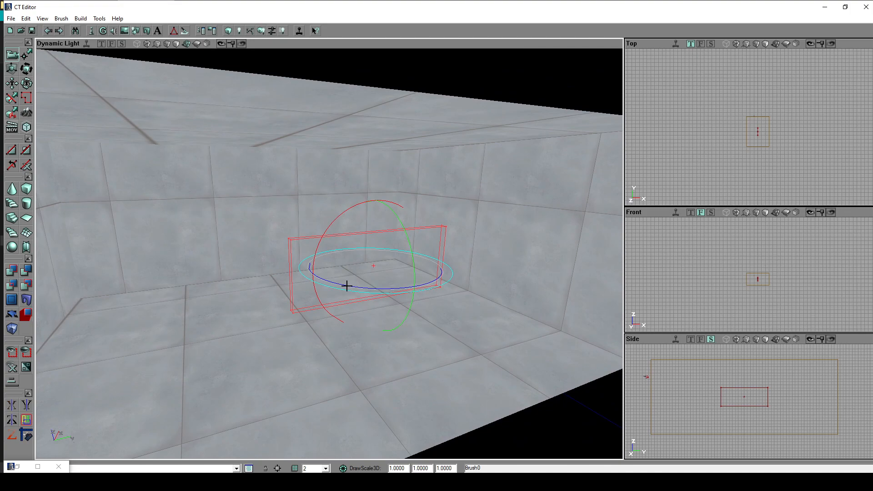
mouse_move(461, 335)
right_mouse_down()
mouse_move(475, 334)
mouse_move(457, 327)
right_mouse_up()
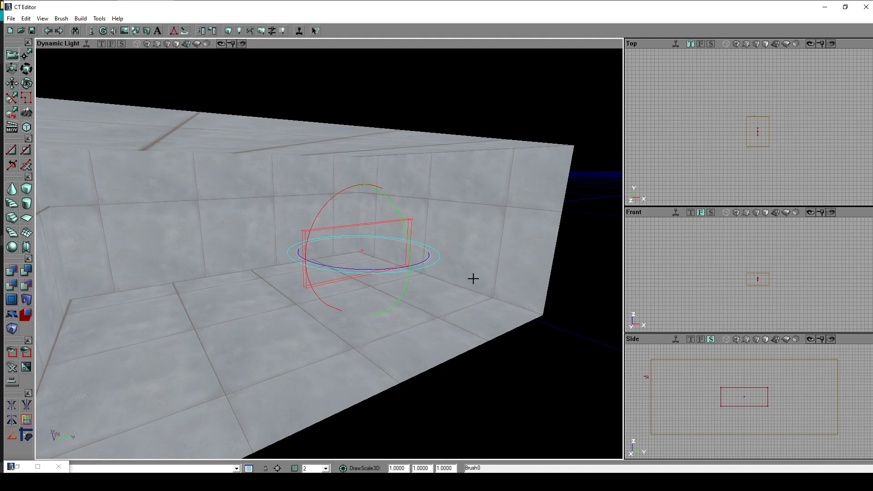
mouse_move(459, 283)
left_mouse_down("ctrl")
mouse_move(541, 344)
mouse_move(540, 307)
mouse_move(539, 359)
left_mouse_up("ctrl")
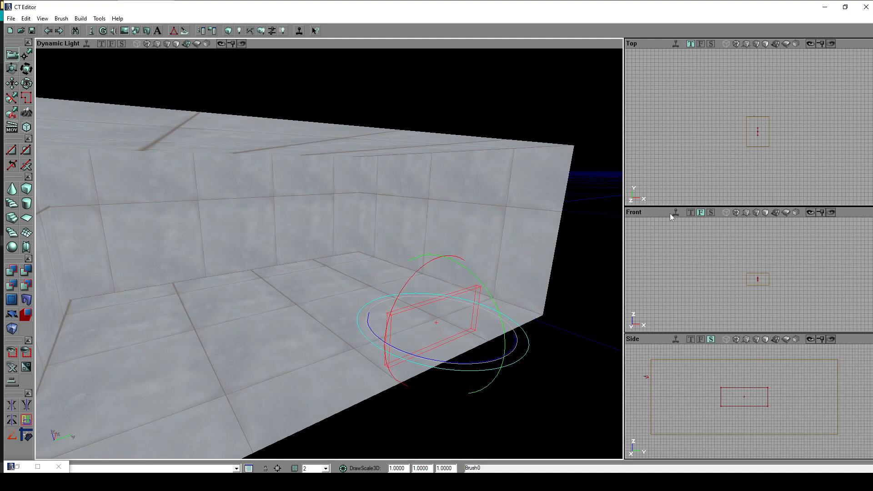
- Lower the thin brush in the Side view until its bottom edge meets the room's floor line
mouse_move(774, 401)
left_mouse_down()
mouse_move(772, 390)
mouse_move(766, 400)
mouse_move(799, 389)
mouse_move(788, 388)
mouse_move(797, 391)
mouse_move(787, 355)
left_mouse_up()
scroll(762, 432, "up", 4)
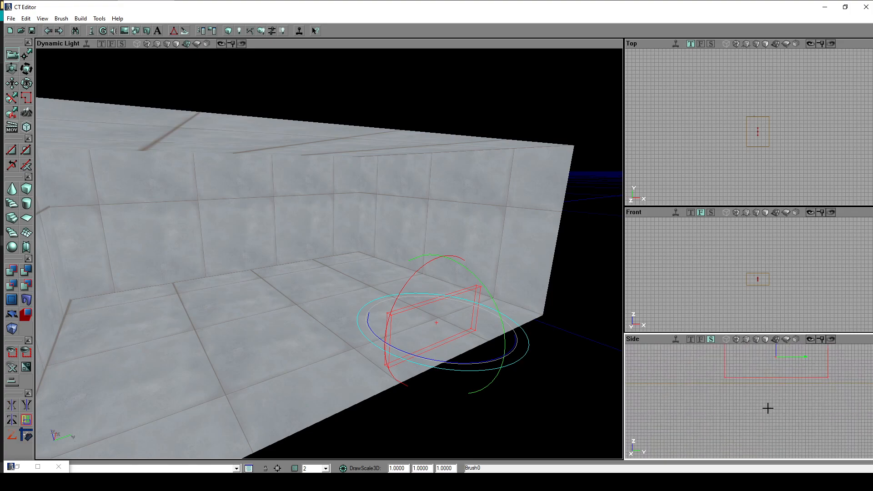
scroll(765, 405, "up", 1)
left_click_drag(748, 395, 735, 428)
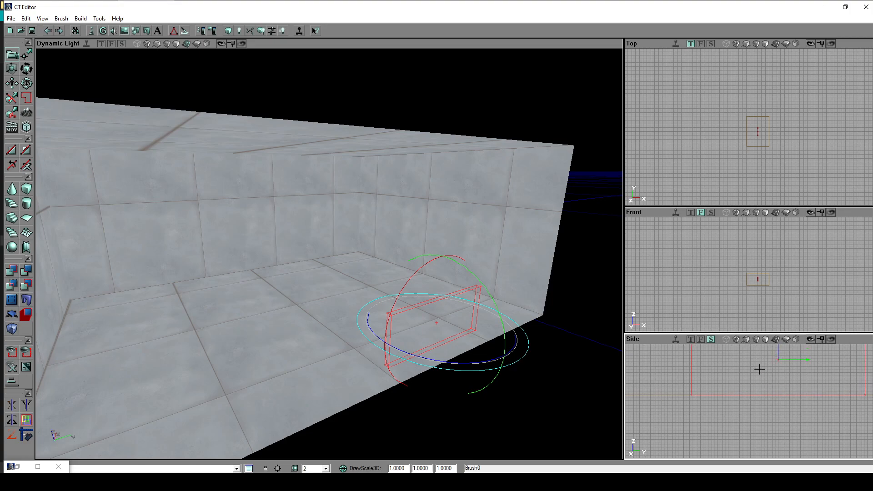
left_click_drag(748, 377, 736, 389)
scroll(745, 379, "down", 2)
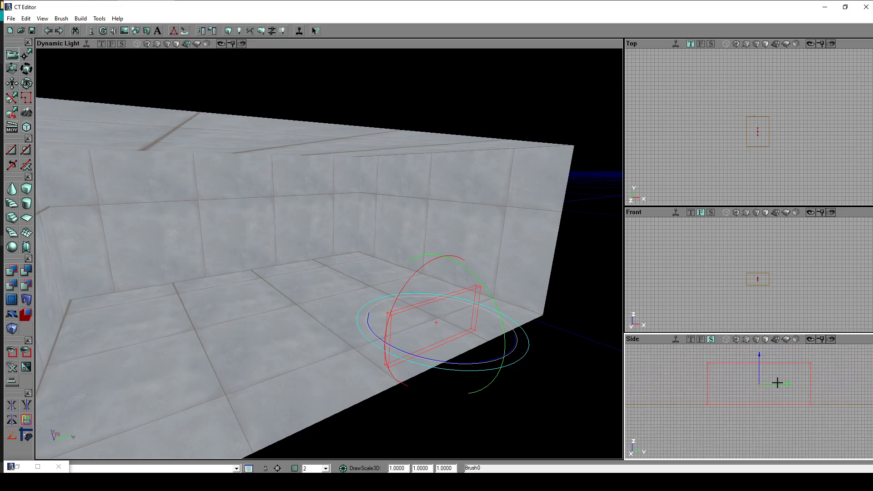
- Check up close in the Side view how the brush's bottom edge lines up with the floor
mouse_move(761, 431)
left_mouse_down()
mouse_move(716, 373)
mouse_move(734, 384)
left_mouse_up()
scroll(769, 415, "up", 3)
scroll(798, 413, "up", 2)
left_click_drag(823, 397, 770, 412)
scroll(771, 400, "up", 2)
scroll(768, 408, "up", 2)
left_click_drag(783, 383, 775, 389)
scroll(776, 389, "down", 4)
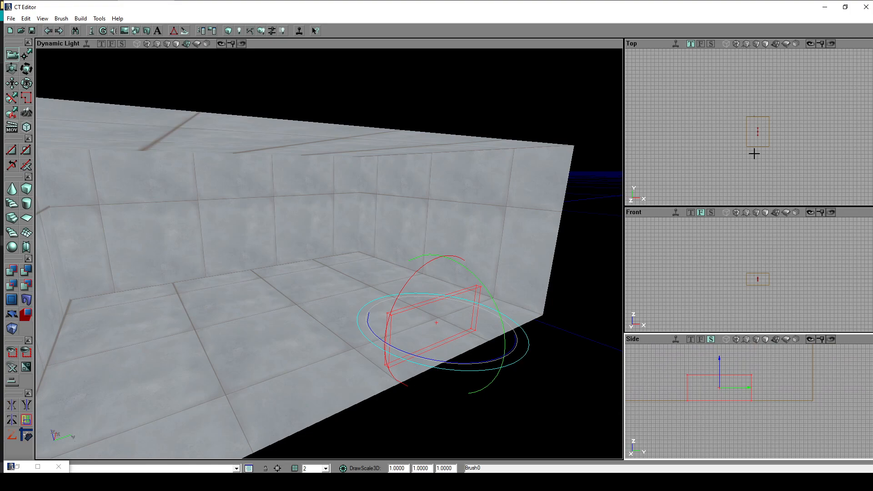
- Move the thin brush along the X axis in the Front view to the middle of the room
scroll(776, 196, "up", 3)
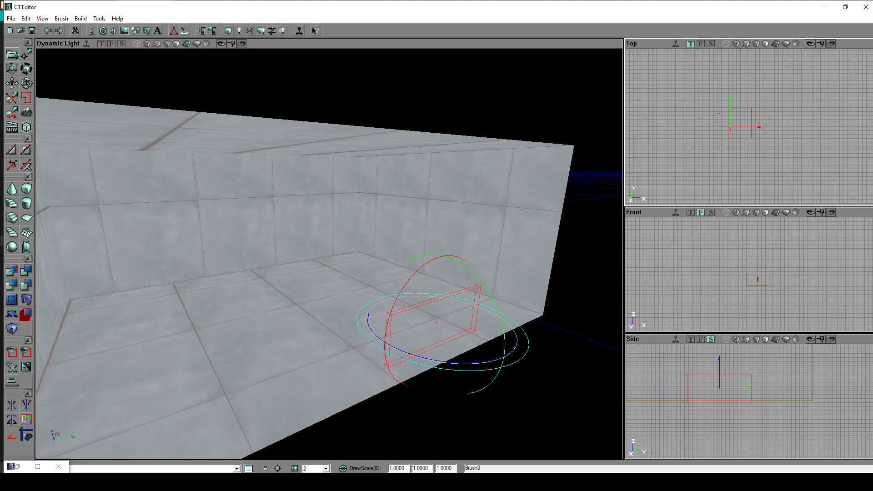
scroll(740, 296, "up", 3)
scroll(740, 295, "up", 6)
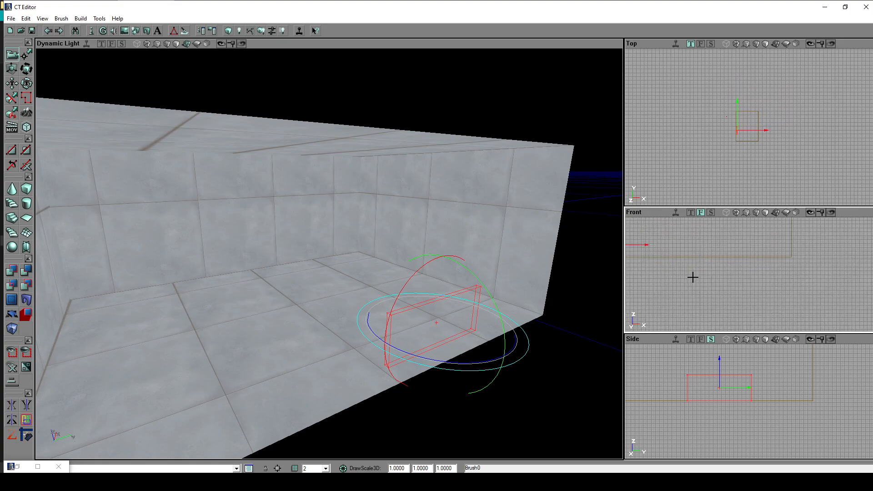
left_click_drag(701, 280, 737, 269)
left_click_drag(654, 250, 740, 249, "ctrl")
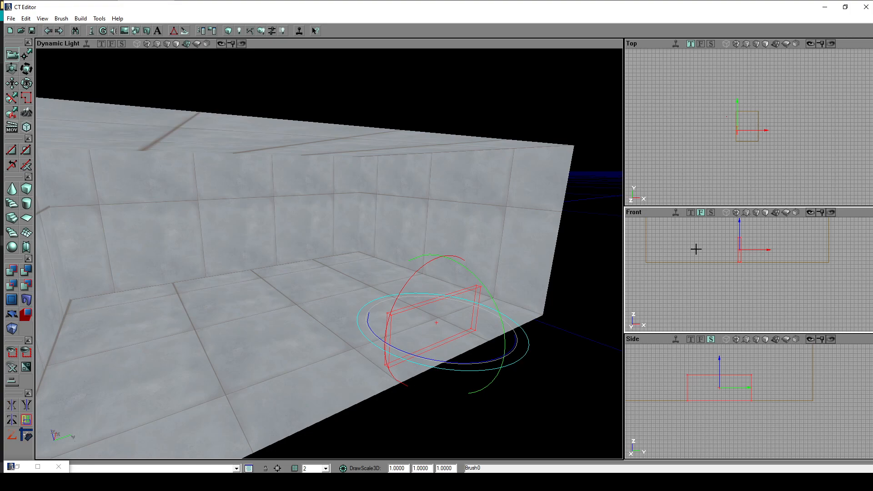
- Recheck the brush's bottom corner against the floor line and inspect its new position in the 3D view
scroll(749, 419, "up", 3)
scroll(764, 400, "up", 3)
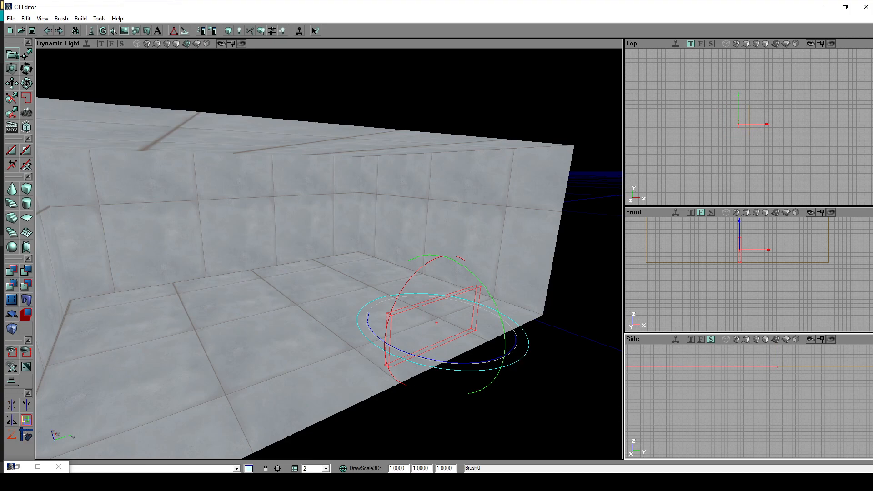
scroll(762, 391, "down", 2)
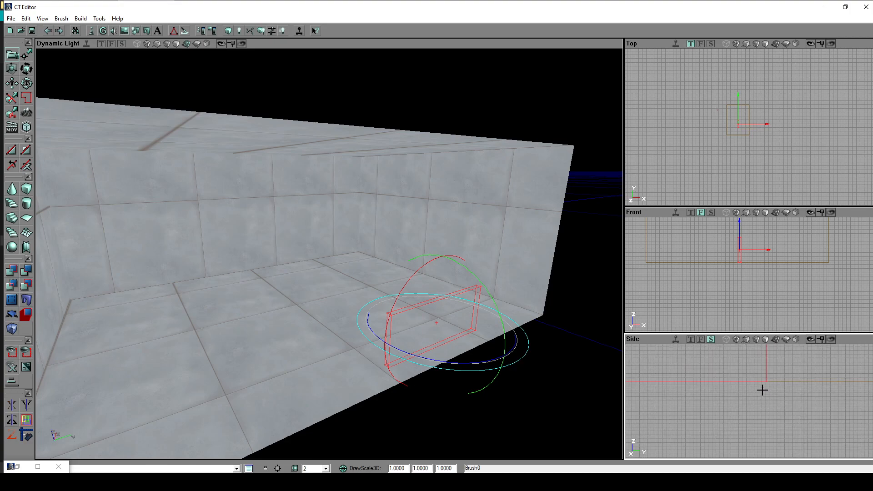
scroll(760, 363, "down", 5)
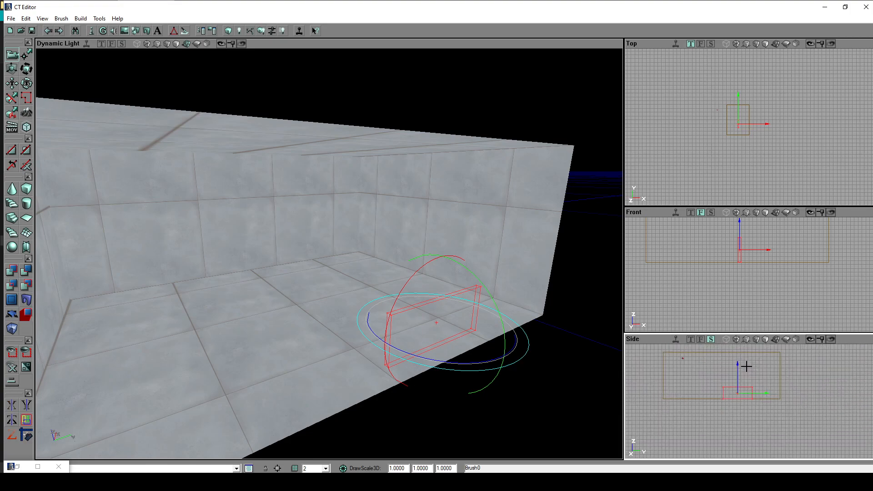
scroll(746, 368, "up", 3)
mouse_move(413, 332)
left_mouse_down()
mouse_move(391, 346)
mouse_move(436, 341)
mouse_move(389, 319)
mouse_move(448, 313)
left_mouse_up()
- Move the thin brush along the Y axis in the Top view until its end touches the room's end wall
mouse_move(780, 115)
left_mouse_down()
mouse_move(762, 109)
mouse_move(815, 164)
left_mouse_up()
scroll(746, 119, "up", 6)
left_click_drag(716, 154, 747, 145)
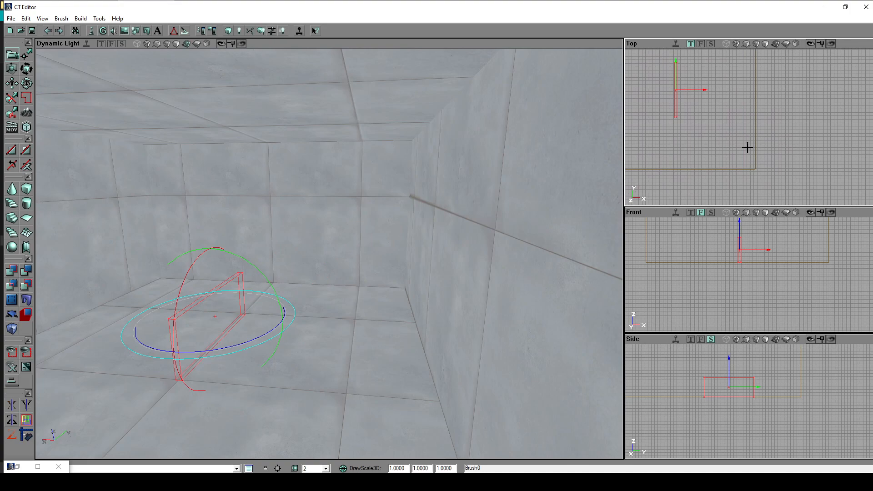
left_click_drag(752, 101, 790, 124)
scroll(705, 88, "up", 2)
left_click_drag(728, 89, 751, 95)
scroll(748, 82, "up", 3)
scroll(727, 97, "up", 1)
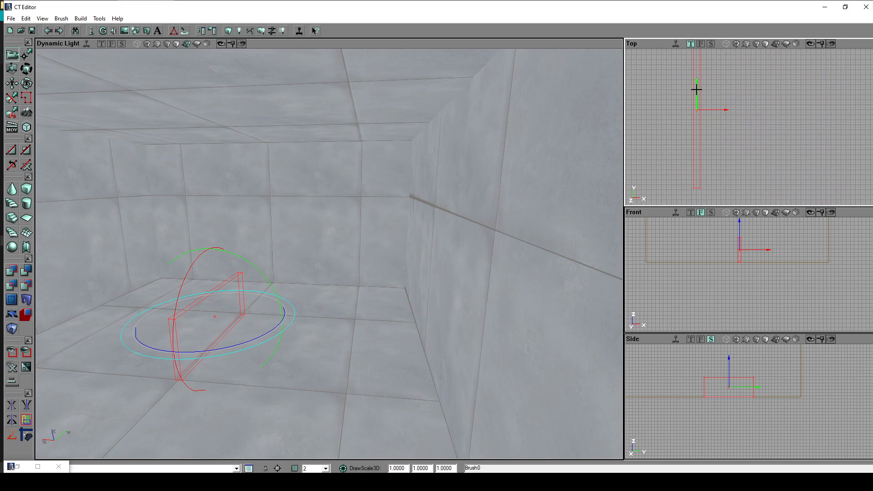
left_click_drag(725, 69, 739, 82)
scroll(724, 111, "down", 7)
mouse_move(766, 121)
left_mouse_down()
mouse_move(762, 135)
mouse_move(755, 110)
left_mouse_up()
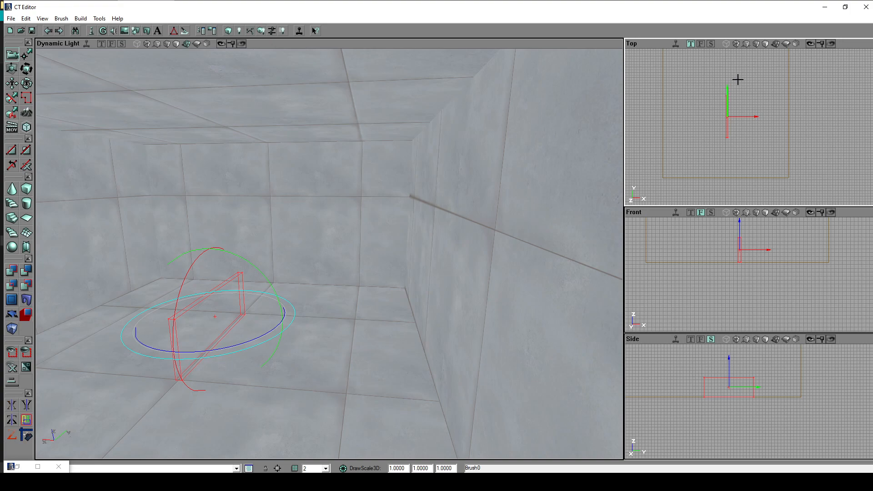
left_click_drag(737, 80, 737, 119, "ctrl")
left_click_drag(754, 162, 756, 138)
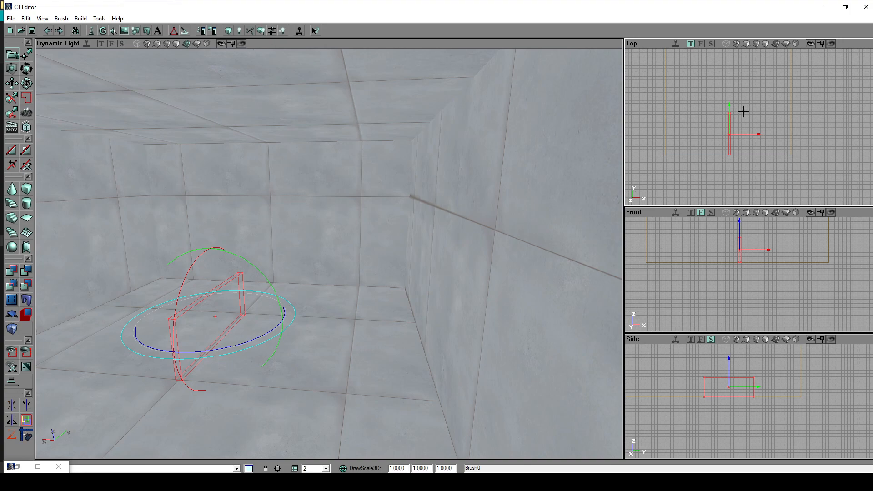
- Add the thin brush to the world as a solid wall and select the room's floor surface
mouse_move(273, 309)
left_mouse_down()
mouse_move(255, 332)
mouse_move(200, 304)
mouse_move(209, 295)
mouse_move(207, 309)
mouse_move(155, 300)
mouse_move(219, 293)
left_mouse_up()
mouse_move(218, 293)
right_mouse_down()
mouse_move(190, 293)
mouse_move(186, 314)
mouse_move(223, 286)
mouse_move(218, 296)
mouse_move(241, 296)
mouse_move(173, 298)
mouse_move(189, 305)
mouse_move(168, 297)
mouse_move(241, 293)
mouse_move(141, 292)
mouse_move(175, 295)
mouse_move(157, 301)
mouse_move(160, 307)
right_mouse_up()
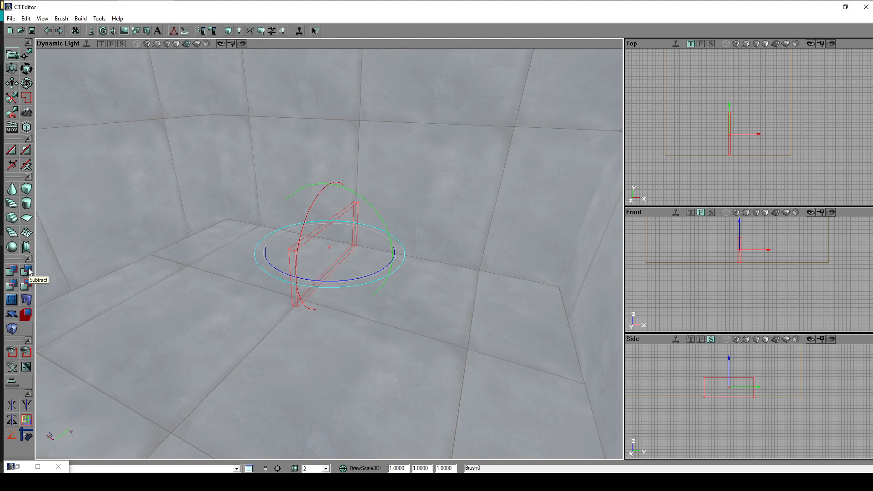
left_click(13, 272)
mouse_move(477, 311)
right_mouse_down()
mouse_move(522, 320)
mouse_move(456, 319)
mouse_move(484, 318)
mouse_move(458, 309)
mouse_move(470, 321)
mouse_move(441, 309)
mouse_move(408, 325)
mouse_move(372, 327)
mouse_move(432, 318)
mouse_move(396, 320)
mouse_move(423, 318)
mouse_move(419, 309)
mouse_move(398, 324)
mouse_move(437, 321)
mouse_move(464, 306)
mouse_move(505, 309)
mouse_move(475, 305)
right_mouse_up()
left_click(405, 323)
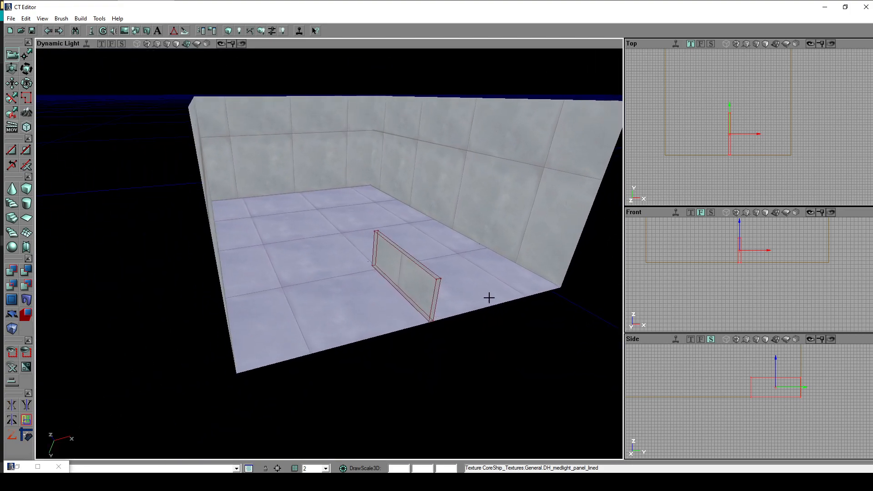
- Clear the surface selection and rebuild the cube brush with a height of 1500 and a breadth of 1000
key("shift+n")
mouse_move(475, 306)
right_mouse_down()
mouse_move(507, 307)
mouse_move(490, 292)
mouse_move(573, 306)
right_mouse_up()
right_click_drag(150, 181, 66, 187)
right_click(27, 190)
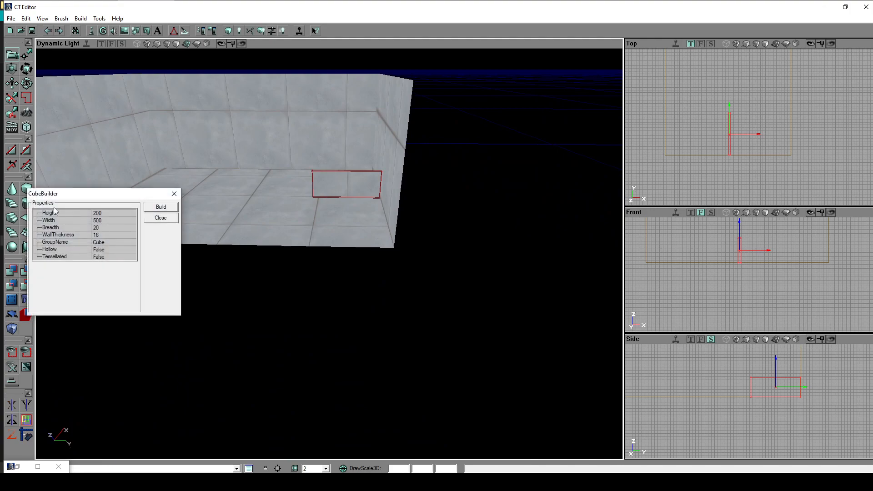
left_click(115, 211)
type("1500")
key("Tab")
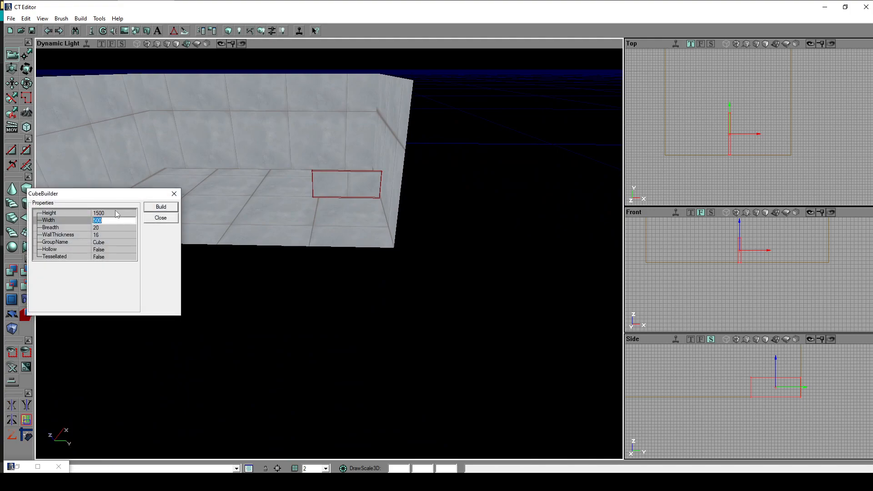
key("Tab")
type("1000")
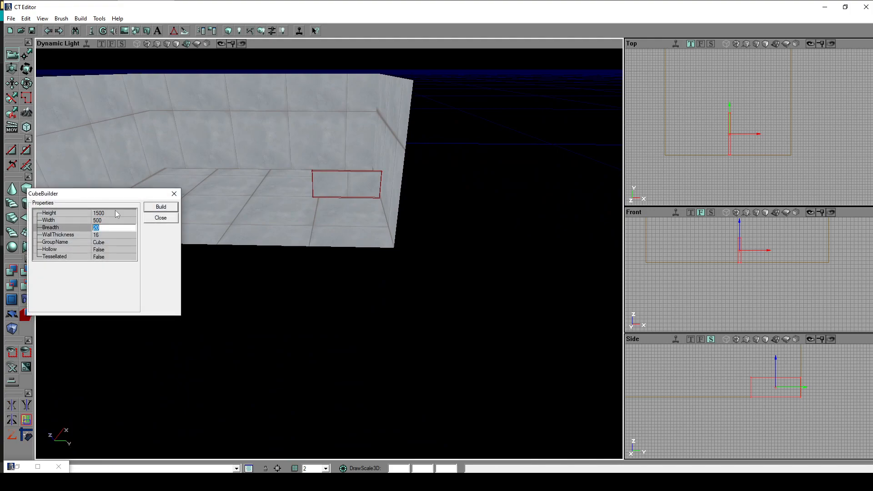
left_click(166, 208)
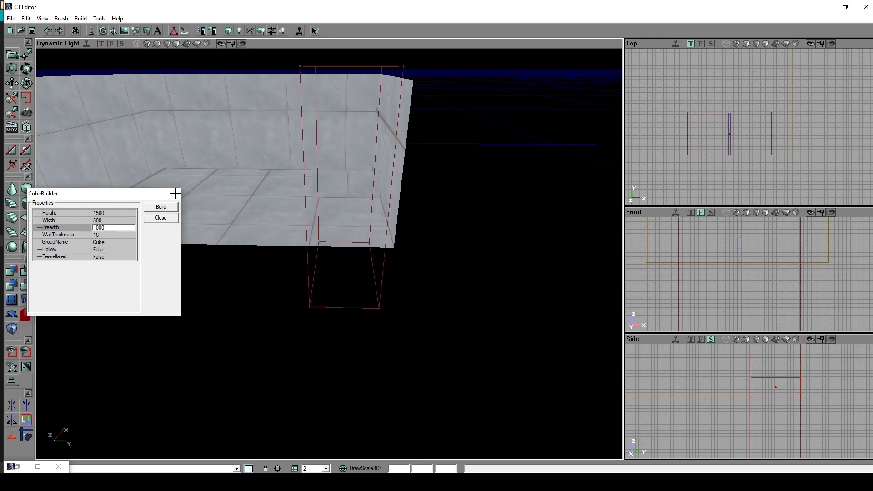
left_click(174, 193)
- Select the enlarged cube brush and move it along the X axis out of the room, beyond its side wall
left_click(305, 200)
mouse_move(306, 200)
left_mouse_down()
mouse_move(360, 193)
mouse_move(314, 172)
left_mouse_up()
right_click_drag(313, 173, 285, 202)
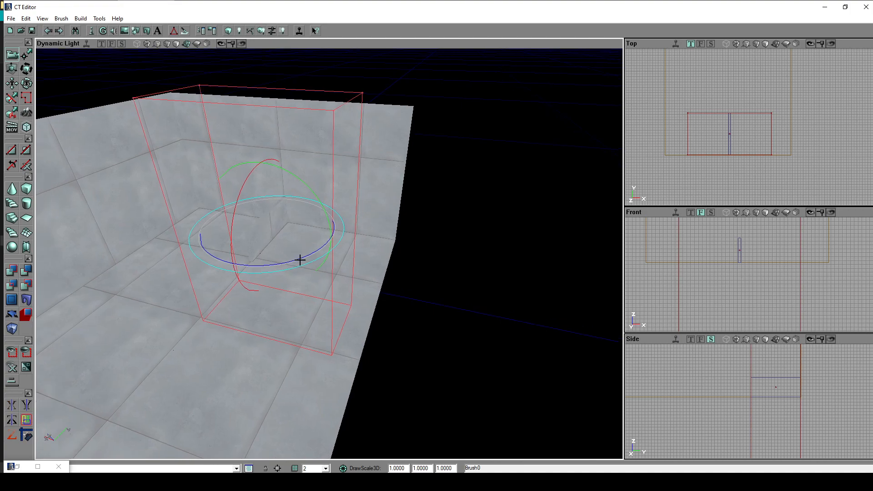
left_click_drag(381, 231, 379, 226, "ctrl")
mouse_move(379, 226)
right_mouse_down()
mouse_move(400, 209)
mouse_move(391, 227)
mouse_move(403, 225)
right_mouse_up()
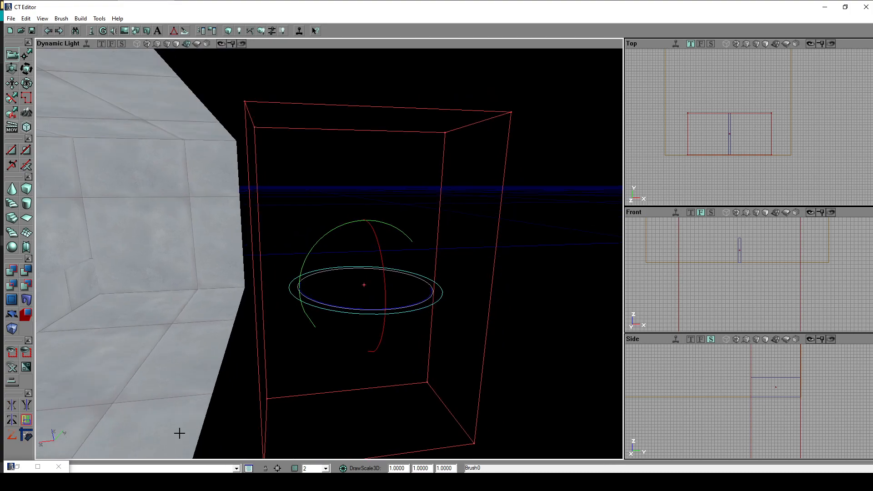
- Choose the DH_WallPanel_Darker texture from CoreShip_Textures and minimise the texture browser
key("alt+space")
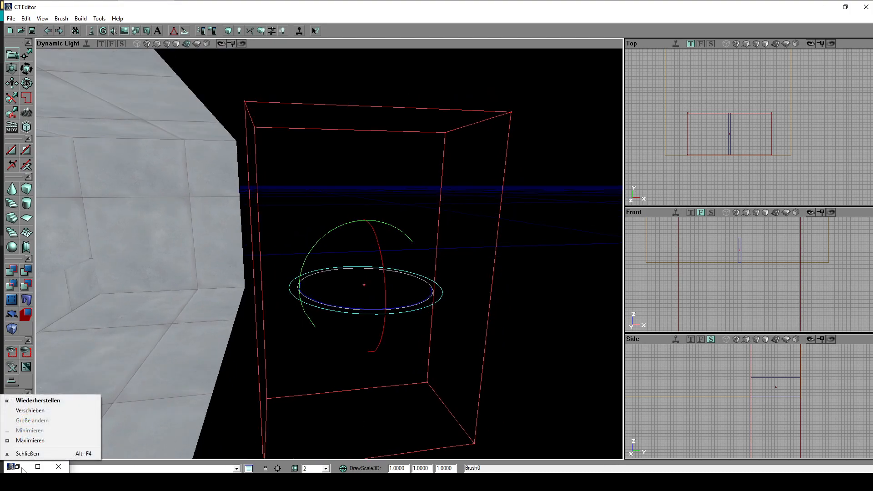
key("Return")
left_click(607, 321)
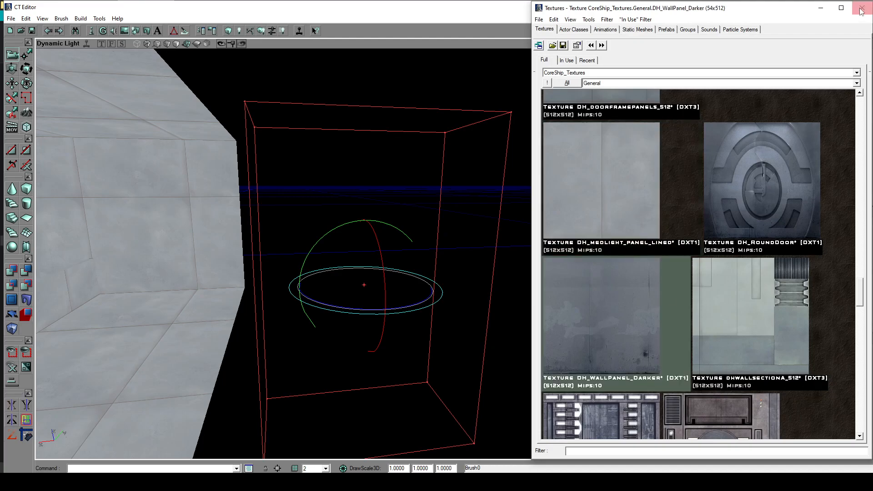
left_click(821, 8)
- Adjust the brush beside the first room and subtract it to carve out a second, darker room
middle_click_drag(364, 252, 380, 258)
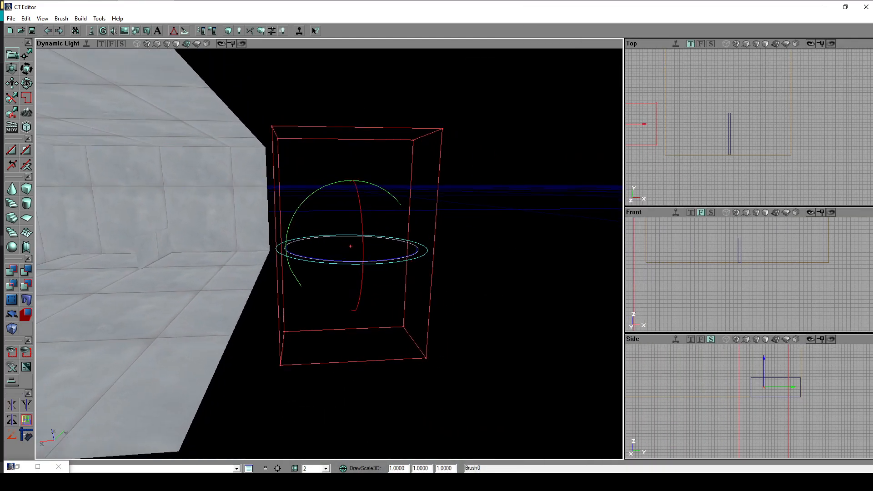
left_click(29, 273)
left_click(477, 287)
mouse_move(477, 286)
right_mouse_down()
mouse_move(504, 283)
mouse_move(436, 273)
mouse_move(425, 282)
mouse_move(459, 287)
right_mouse_up()
left_click_drag(459, 288, 465, 327)
middle_click_drag(504, 279, 394, 265)
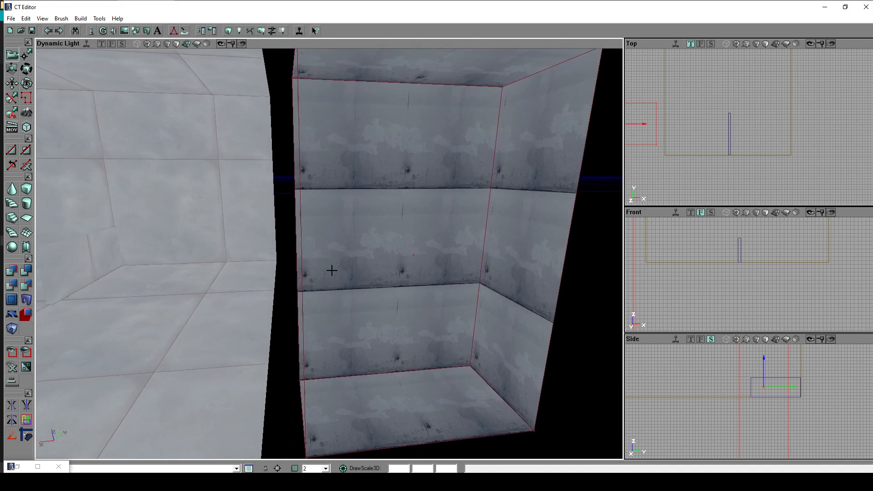
- Rebuild the cube brush with its height and breadth both set to 500
right_click(26, 193)
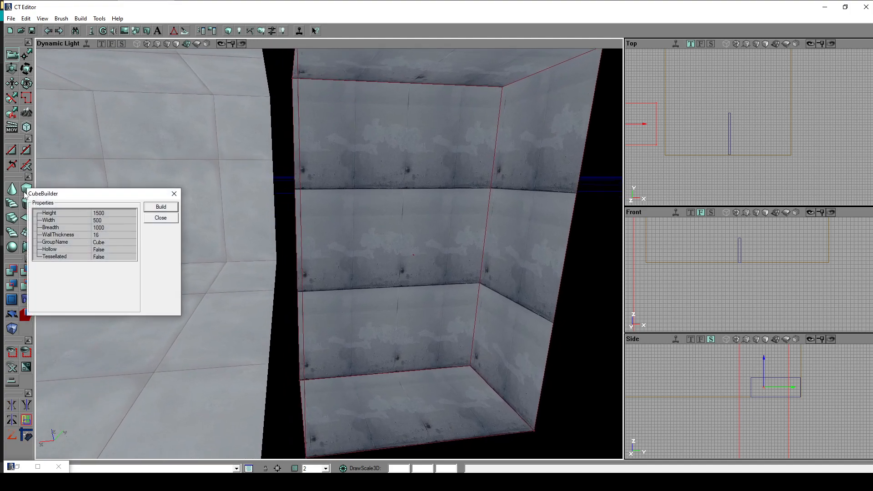
left_click(107, 211)
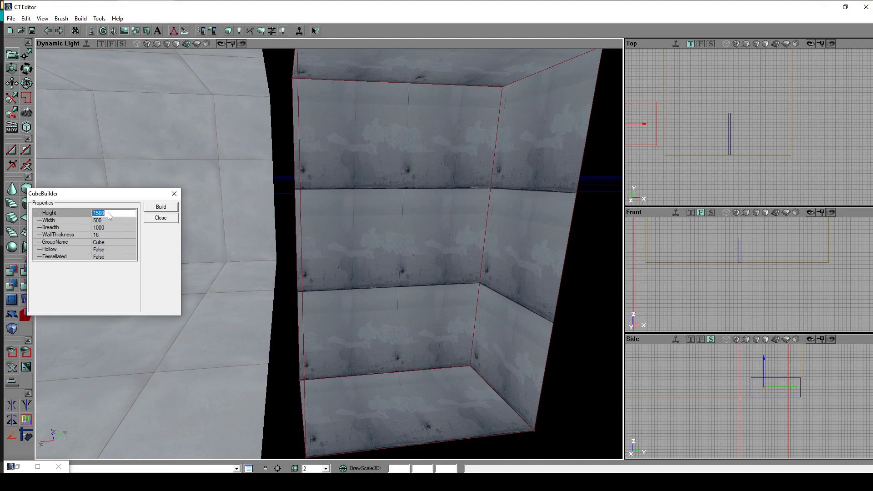
type("500")
left_click(109, 227)
type("5")
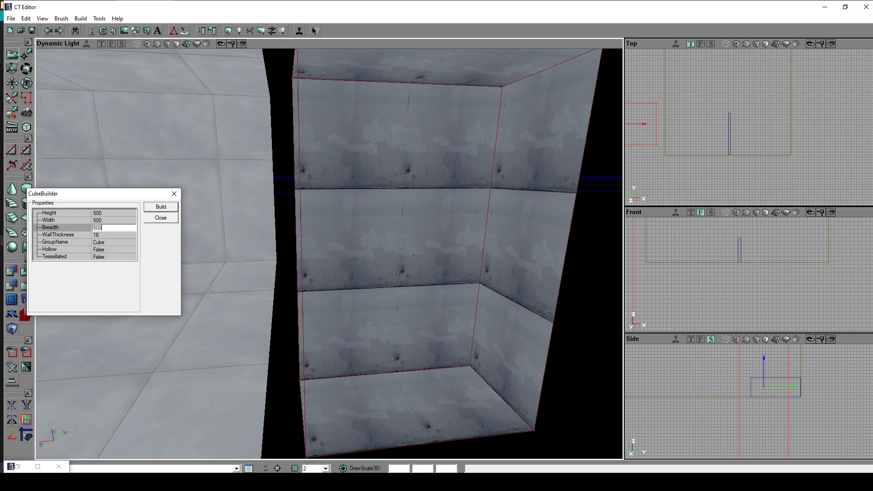
left_click(161, 206)
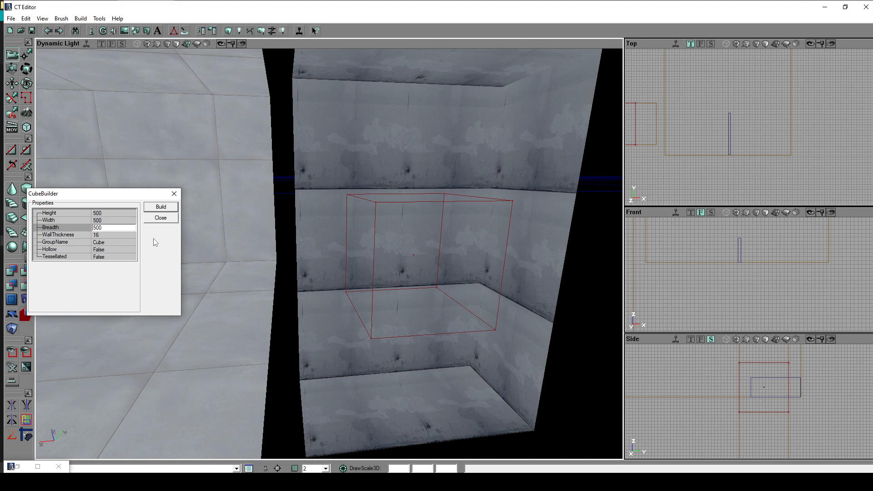
- Close the cube settings and position the small cube brush across the gap so it overlaps both rooms' walls
left_click(372, 252)
left_click_drag(428, 248, 297, 251, "ctrl")
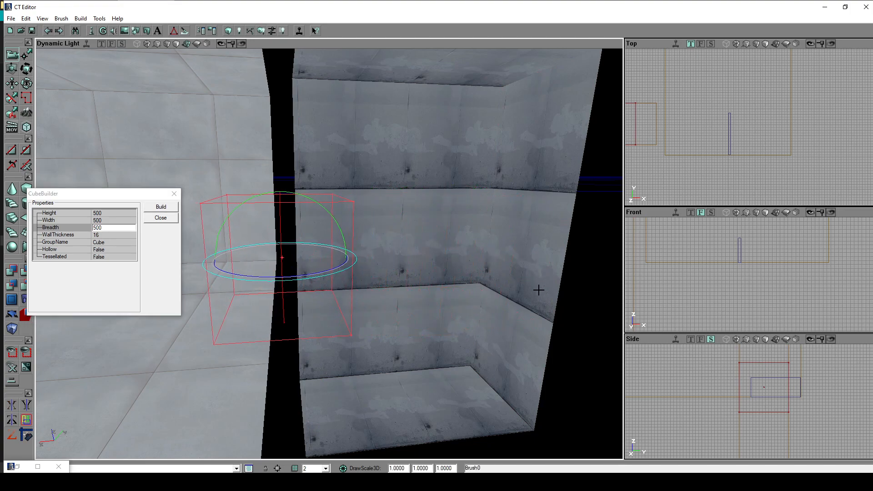
left_click(71, 228)
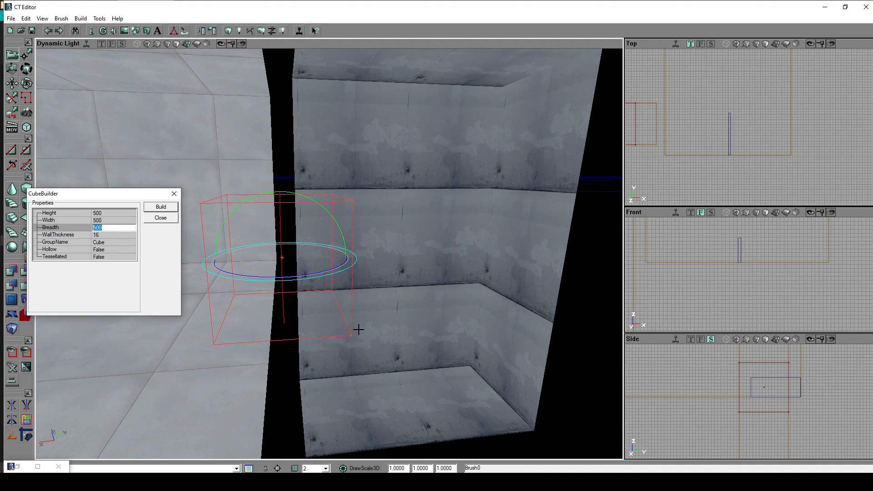
left_click_drag(366, 363, 228, 320)
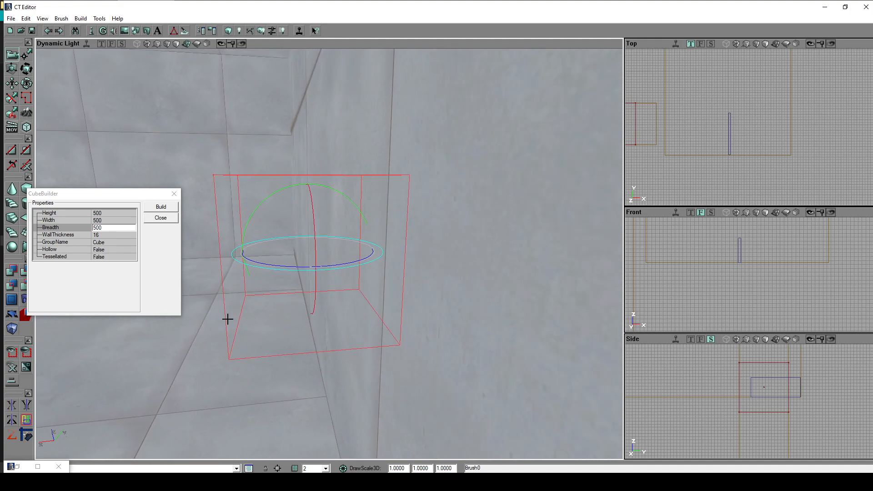
left_click(173, 195)
left_click_drag(291, 245, 352, 271)
left_click_drag(418, 297, 201, 209)
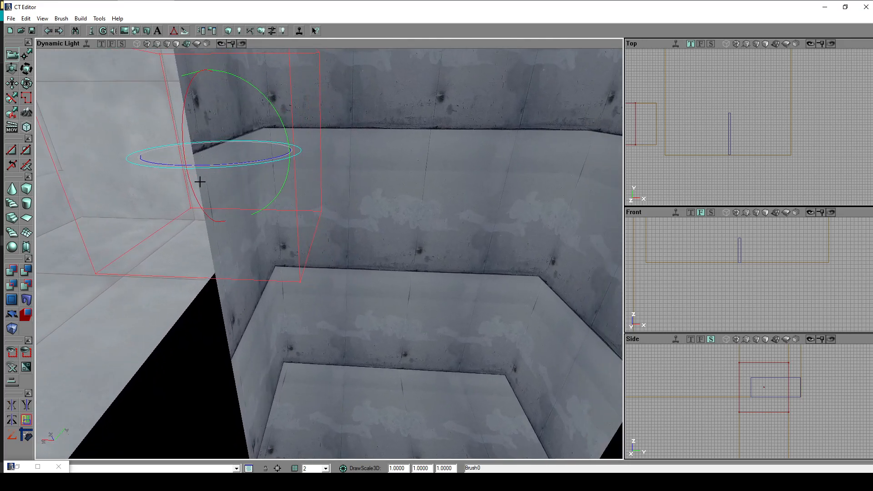
left_click_drag(373, 223, 236, 205)
left_click_drag(309, 232, 446, 250)
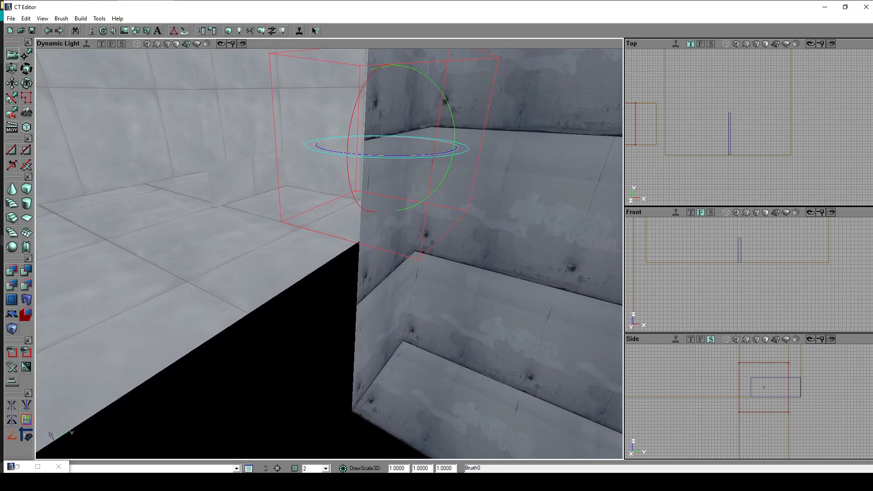
- Subtract the small cube brush to cut a passage between the two rooms and inspect the opening
left_click(30, 270)
left_click_drag(76, 279, 182, 259)
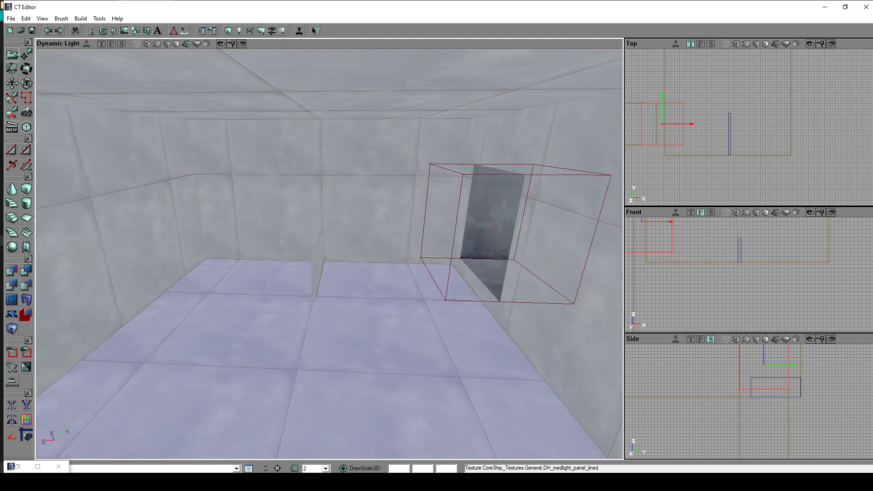
right_click_drag(329, 253, 394, 267)
mouse_move(341, 365)
left_mouse_down()
mouse_move(318, 384)
mouse_move(305, 415)
left_mouse_up()
left_click_drag(330, 273, 339, 261)
mouse_move(338, 261)
right_mouse_down()
mouse_move(413, 241)
mouse_move(403, 240)
right_mouse_up()
mouse_move(516, 269)
right_mouse_down()
mouse_move(487, 270)
mouse_move(486, 302)
right_mouse_up()
left_click_drag(486, 302, 453, 280)
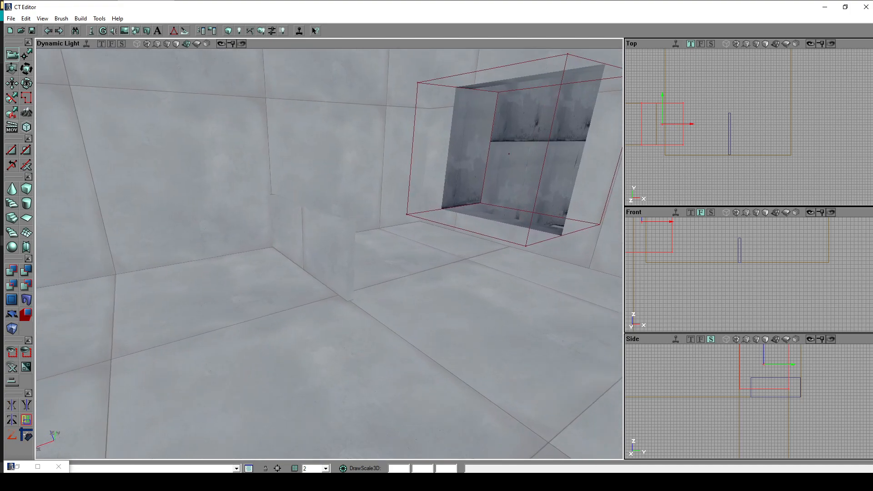
- Select the light room's floor surface and add a Player Start on it
left_click(328, 251)
mouse_move(432, 247)
left_mouse_down()
mouse_move(500, 223)
mouse_move(474, 232)
mouse_move(447, 223)
mouse_move(446, 243)
left_mouse_up()
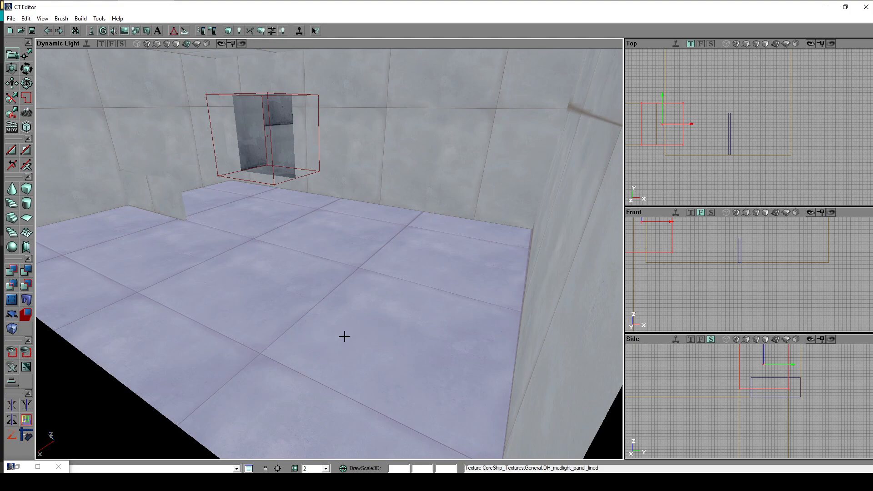
right_click(379, 319)
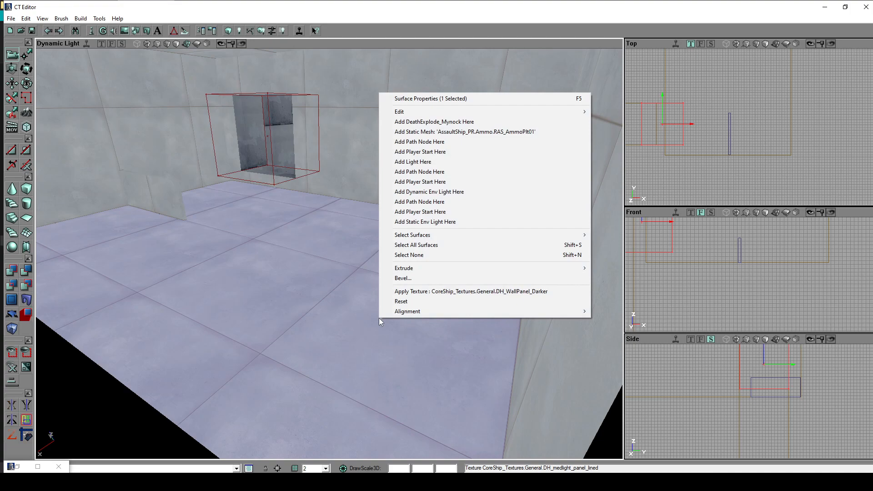
left_click(466, 182)
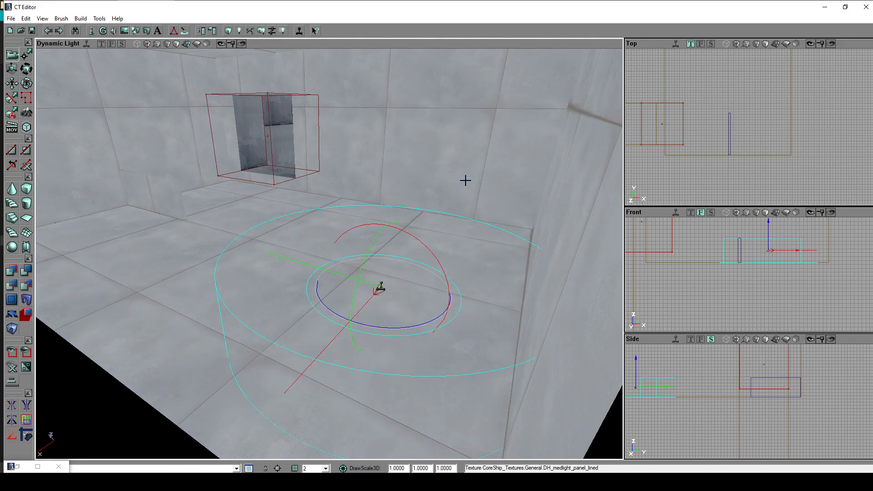
- Examine the player start and its direction arrow from several angles
mouse_move(417, 277)
left_mouse_down()
mouse_move(386, 274)
mouse_move(411, 273)
mouse_move(391, 304)
mouse_move(473, 278)
mouse_move(409, 273)
mouse_move(423, 263)
mouse_move(416, 295)
mouse_move(419, 277)
mouse_move(432, 268)
mouse_move(395, 255)
mouse_move(445, 273)
mouse_move(500, 273)
mouse_move(490, 276)
left_mouse_up()
left_click_drag(387, 291, 403, 275)
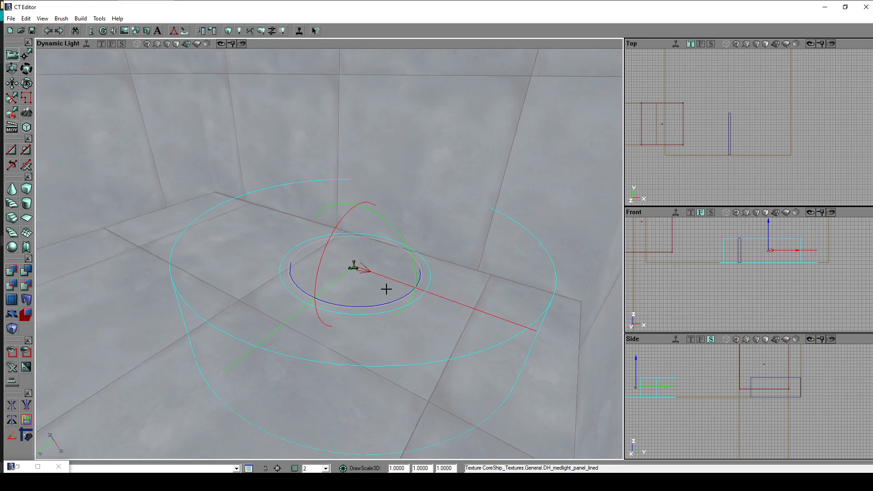
right_click_drag(356, 252, 384, 241)
left_click_drag(384, 241, 373, 194)
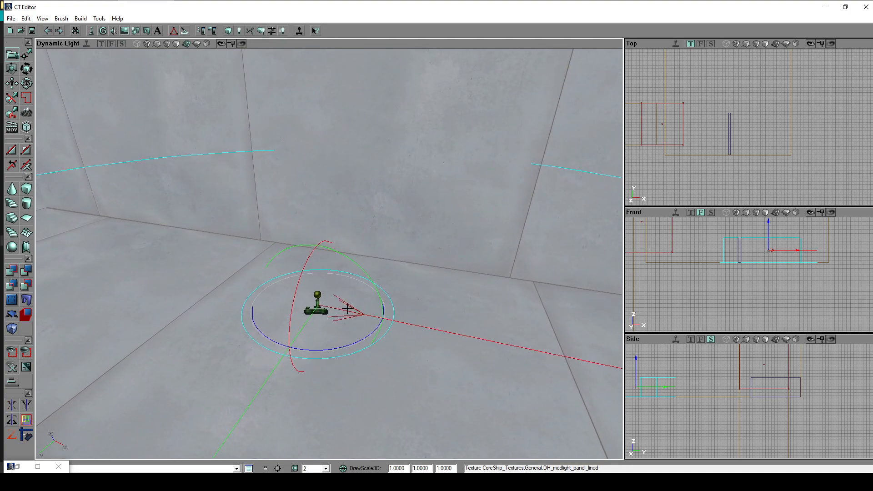
left_click_drag(357, 312, 356, 332)
left_click_drag(314, 240, 307, 232)
right_click_drag(301, 192, 298, 160)
right_click_drag(366, 272, 359, 282)
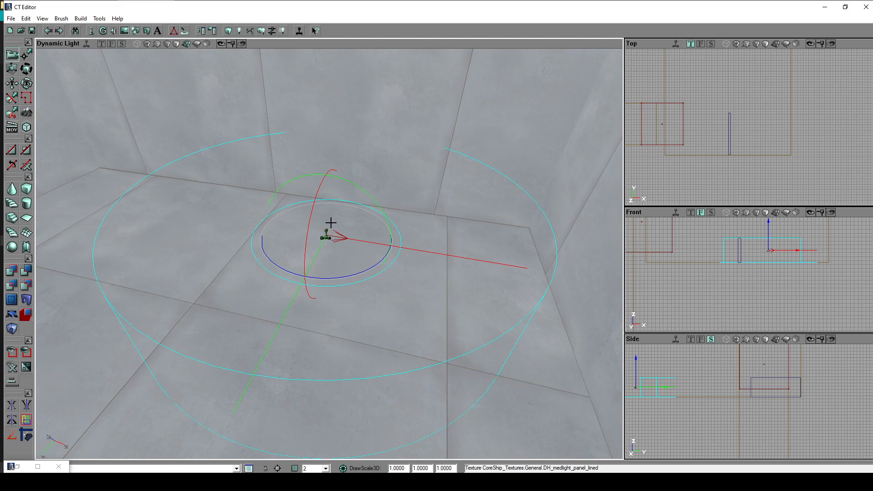
- Rotate the player start about its vertical axis so its arrow points along the room's Y axis, and check its facing
left_click(367, 268)
left_click_drag(366, 255, 390, 297)
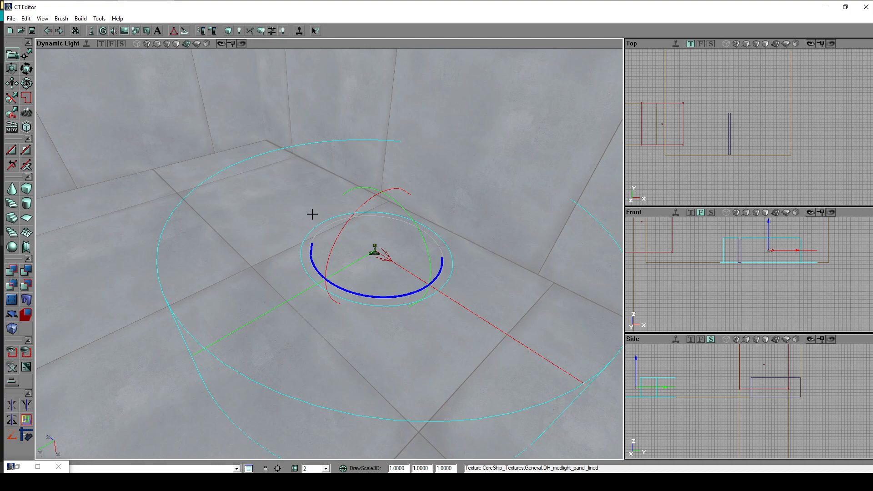
left_click_drag(296, 204, 252, 204, "ctrl")
mouse_move(507, 226)
right_mouse_down()
mouse_move(560, 227)
mouse_move(508, 223)
right_mouse_up()
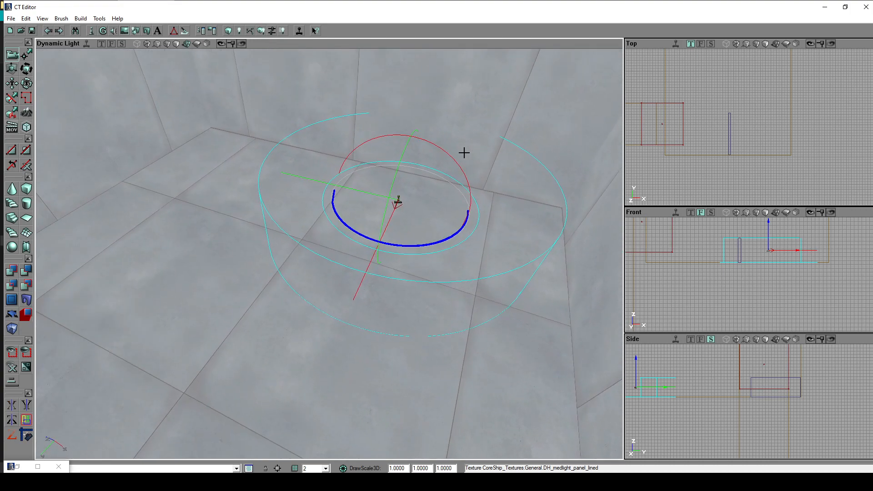
left_click_drag(328, 254, 327, 255)
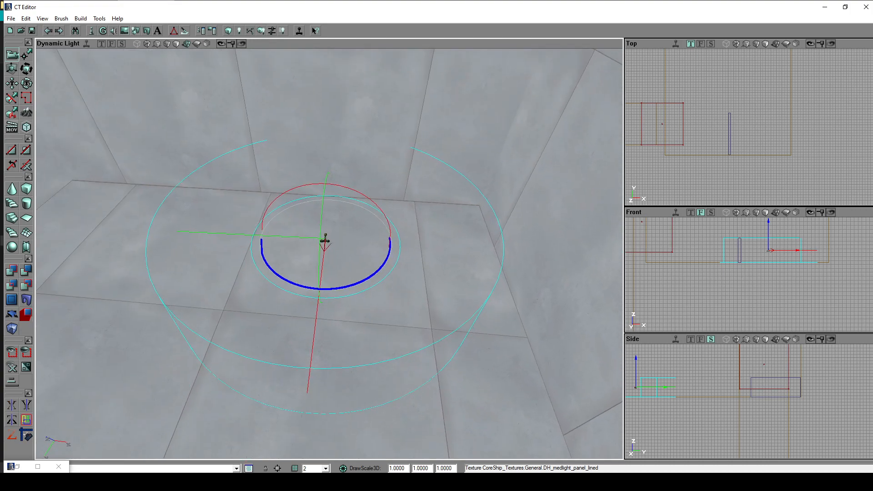
left_click_drag(325, 313, 328, 313)
left_click_drag(328, 254, 268, 259)
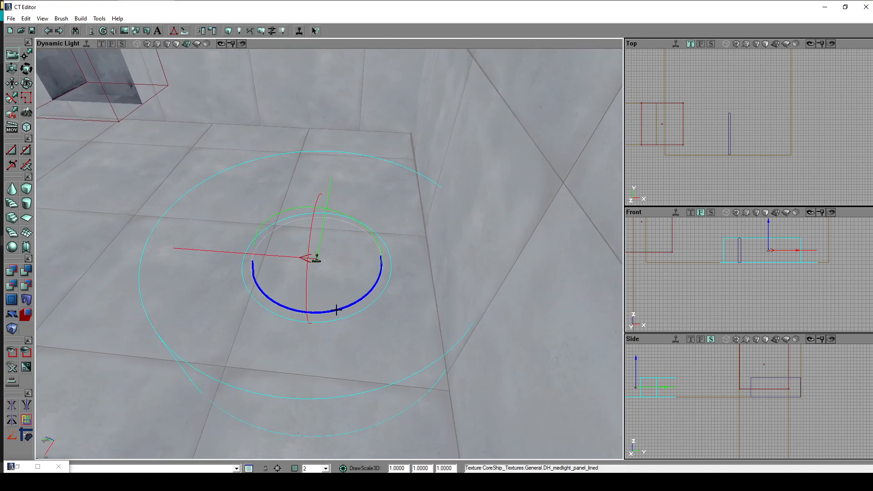
mouse_move(332, 296)
left_mouse_down()
mouse_move(309, 297)
mouse_move(434, 299)
mouse_move(387, 318)
mouse_move(404, 346)
mouse_move(407, 264)
mouse_move(341, 285)
mouse_move(401, 288)
mouse_move(401, 300)
mouse_move(326, 298)
mouse_move(331, 305)
mouse_move(321, 283)
left_mouse_up()
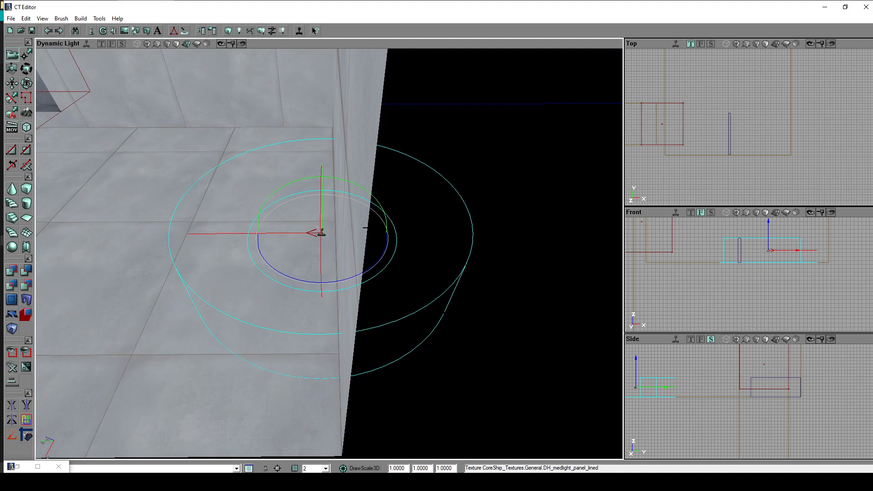
left_click_drag(321, 283, 347, 226)
left_click_drag(427, 223, 448, 273)
right_click_drag(347, 314, 312, 277)
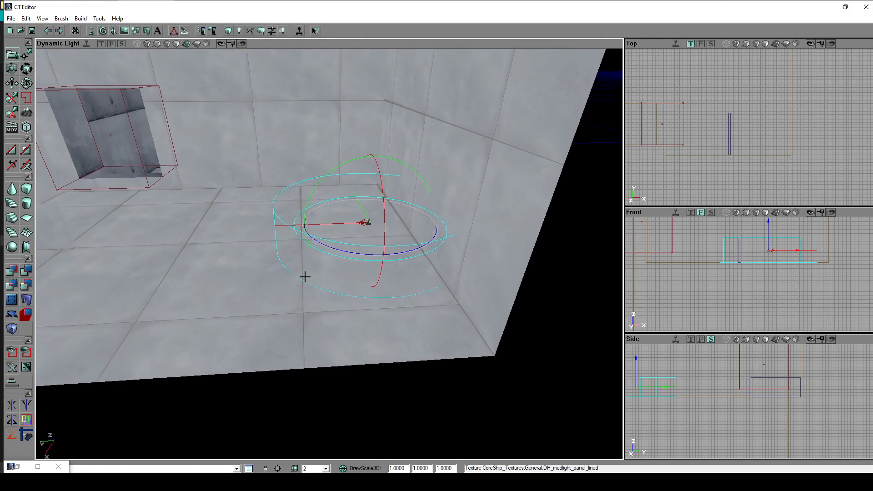
- Select the light room's floor surface and add a Light on it
left_click(269, 295)
left_click_drag(269, 295, 231, 255)
mouse_move(518, 294)
left_mouse_down()
mouse_move(452, 242)
mouse_move(455, 221)
mouse_move(473, 253)
mouse_move(419, 279)
mouse_move(428, 256)
mouse_move(337, 235)
left_mouse_up()
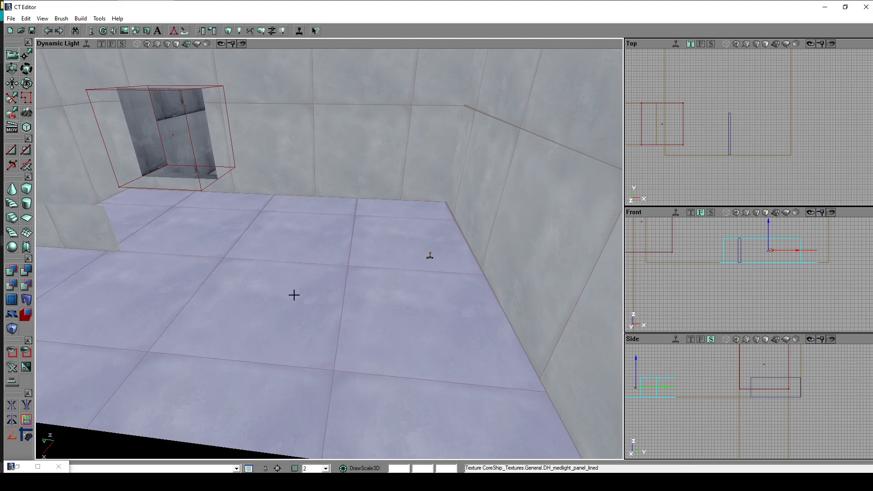
mouse_move(299, 302)
left_mouse_down()
mouse_move(353, 292)
mouse_move(532, 137)
mouse_move(488, 127)
mouse_move(493, 154)
mouse_move(494, 139)
mouse_move(293, 318)
mouse_move(295, 296)
left_mouse_up()
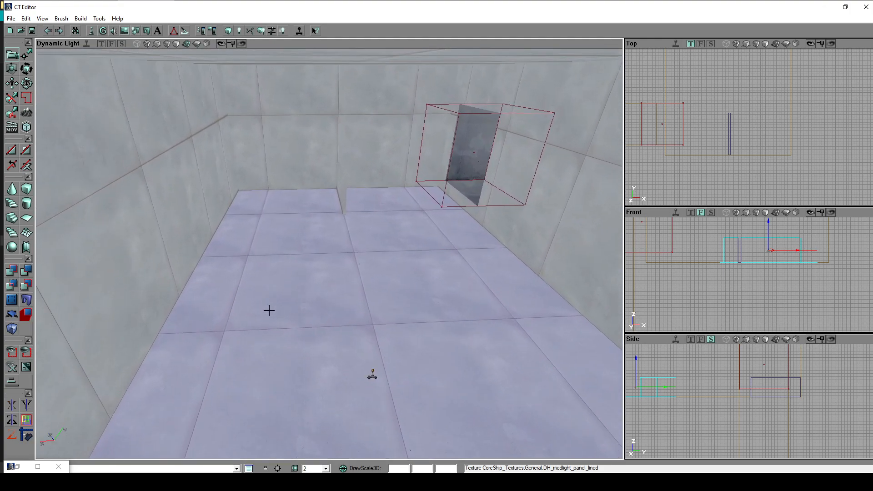
right_click(295, 300)
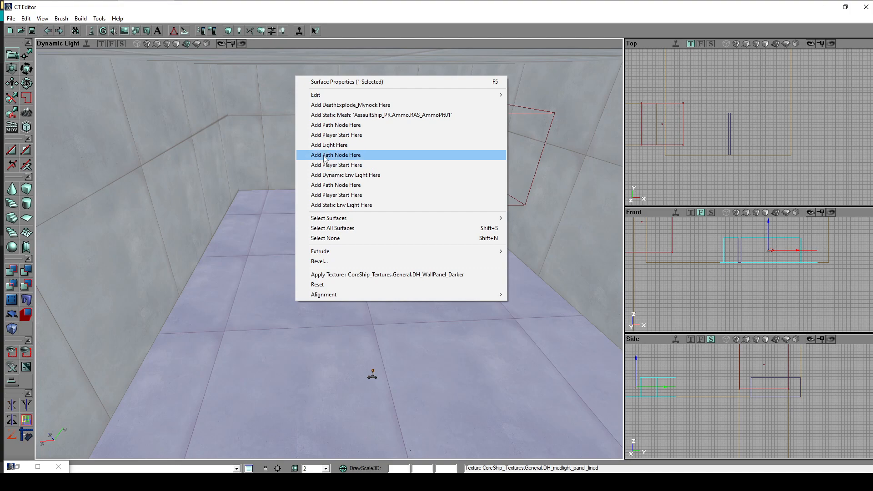
left_click(337, 145)
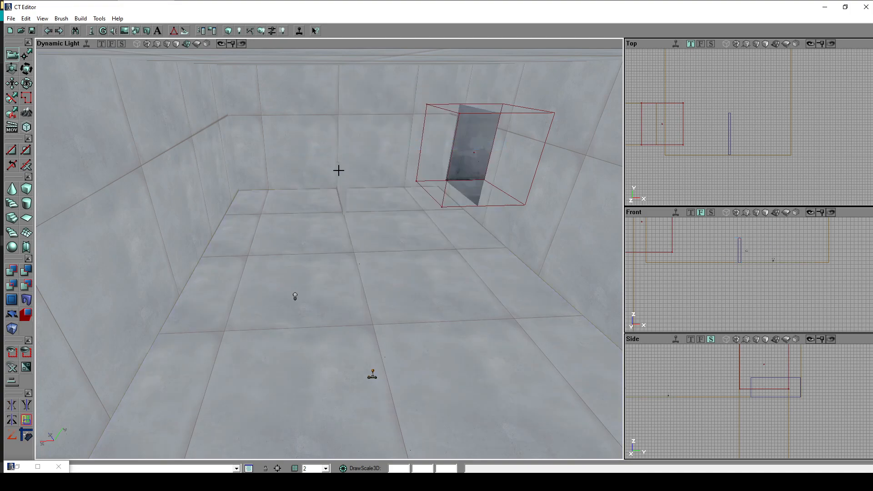
- Raise the new light off the floor into the open space of the room and check its position
left_click_drag(342, 280, 342, 280)
right_click_drag(342, 280, 342, 280)
left_click_drag(343, 261, 343, 216, "ctrl")
left_click_drag(308, 239, 355, 220, "ctrl")
mouse_move(425, 280)
left_mouse_down()
mouse_move(496, 268)
mouse_move(505, 236)
mouse_move(429, 249)
mouse_move(422, 266)
left_mouse_up()
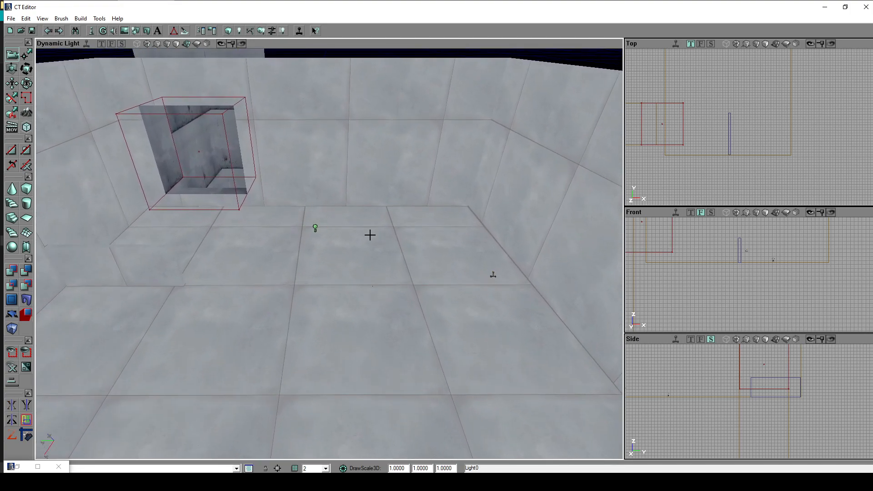
mouse_move(355, 216)
left_mouse_down()
mouse_move(355, 203)
mouse_move(357, 241)
mouse_move(359, 202)
mouse_move(300, 198)
mouse_move(307, 189)
mouse_move(310, 200)
mouse_move(352, 200)
left_mouse_up()
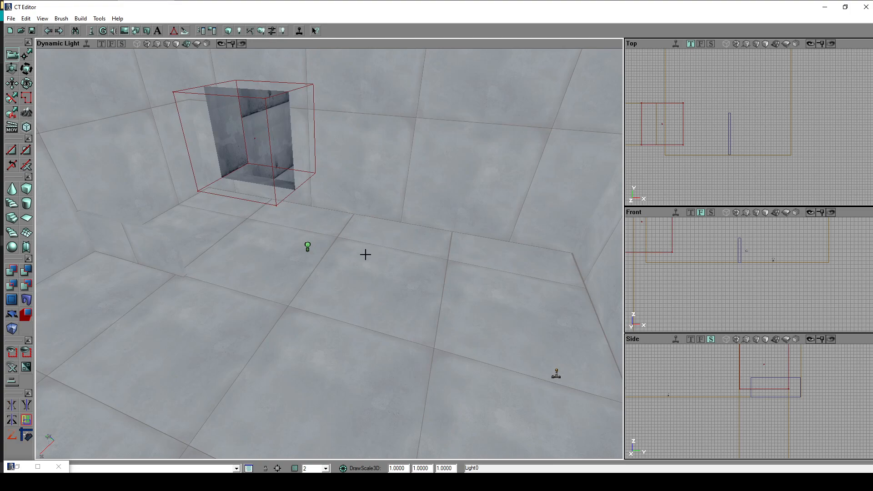
mouse_move(351, 252)
left_mouse_down()
mouse_move(357, 230)
mouse_move(347, 237)
mouse_move(345, 218)
left_mouse_up()
left_click_drag(359, 265, 359, 264)
- Set the light's LightColor to the light green basic colour (RGB 128, 255, 128) in its properties
double_click(348, 283)
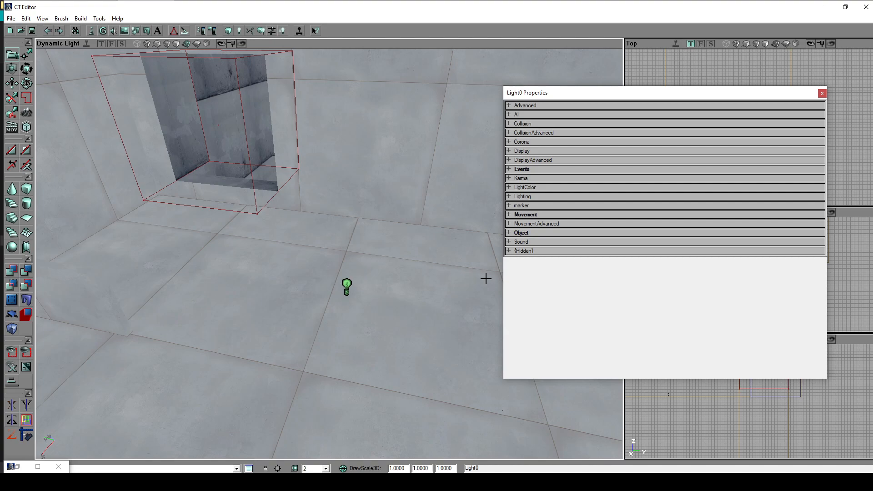
left_click_drag(579, 94, 537, 96)
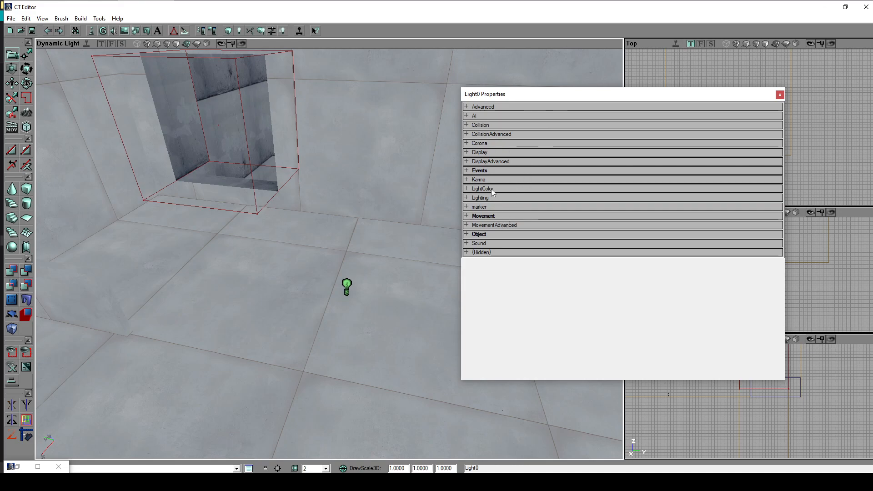
left_click(468, 191)
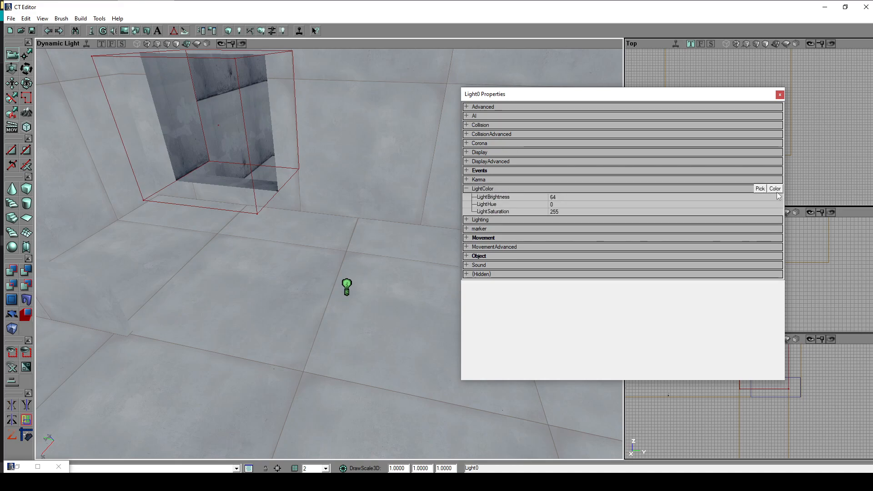
left_click(758, 188)
left_click(776, 189)
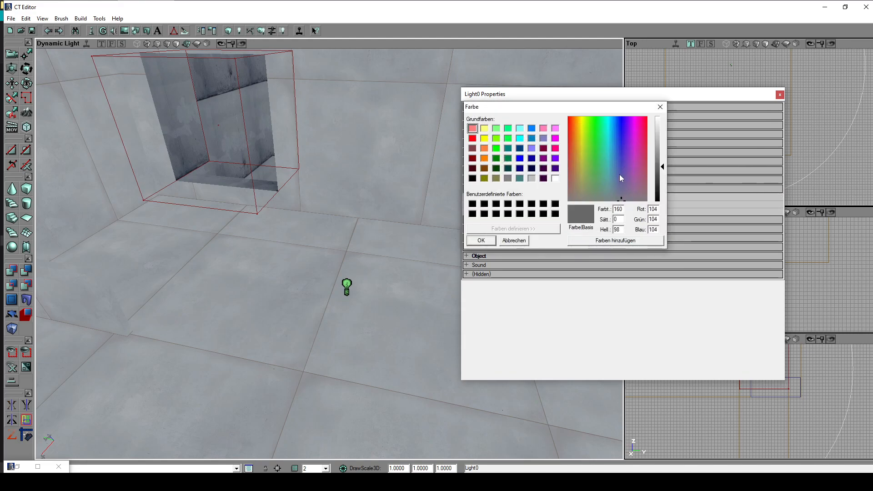
left_click_drag(617, 183, 583, 118)
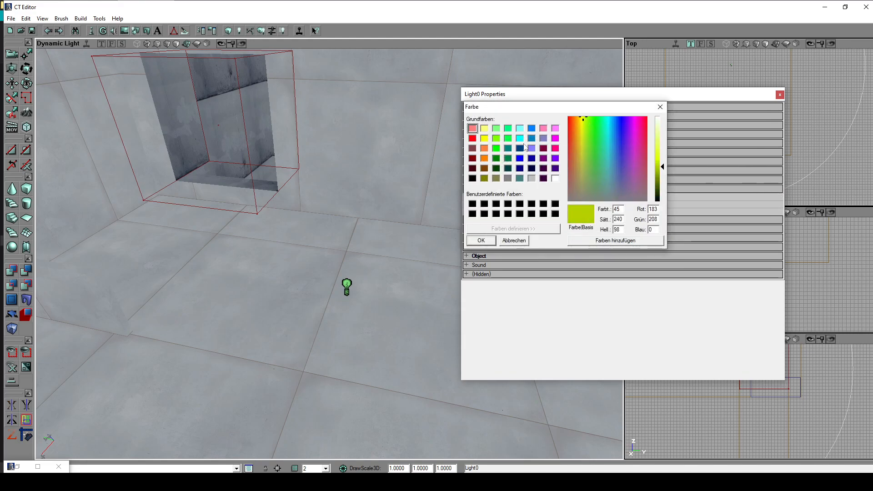
left_click(496, 130)
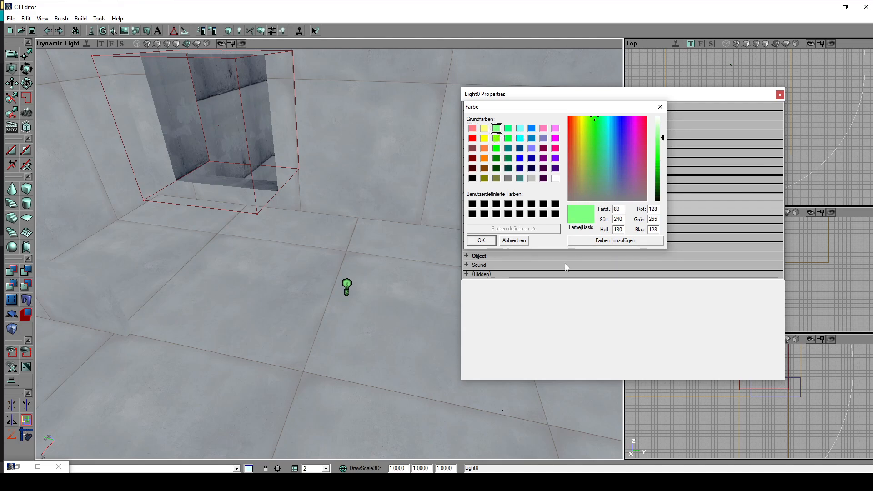
left_click(481, 240)
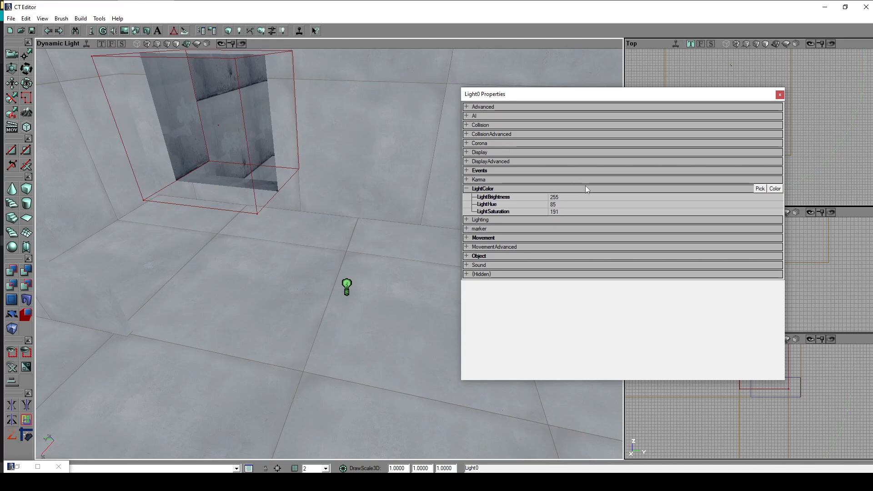
- Review the light's Lighting properties, close its properties and look over the room
left_click(499, 190)
left_click(490, 199)
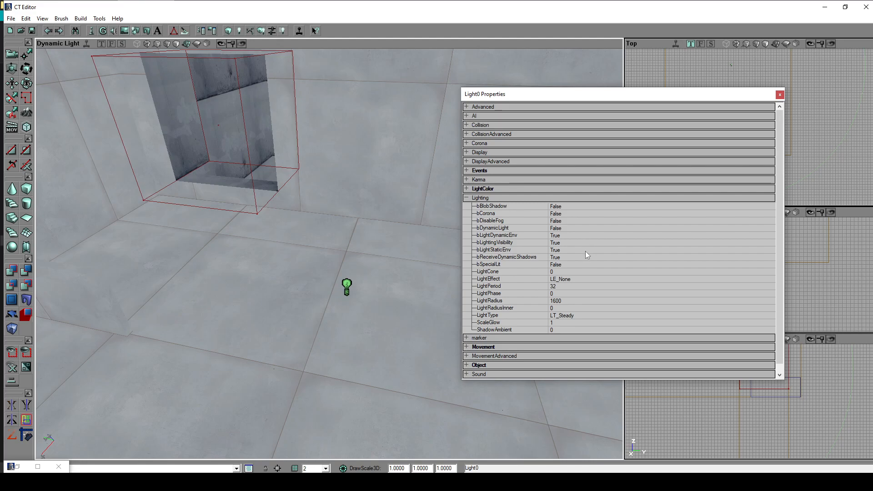
left_click_drag(380, 343, 373, 356)
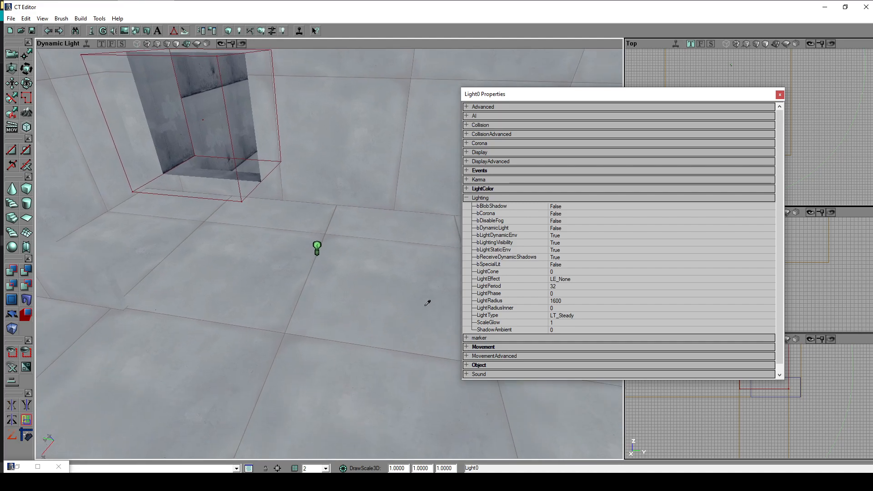
left_click(489, 201)
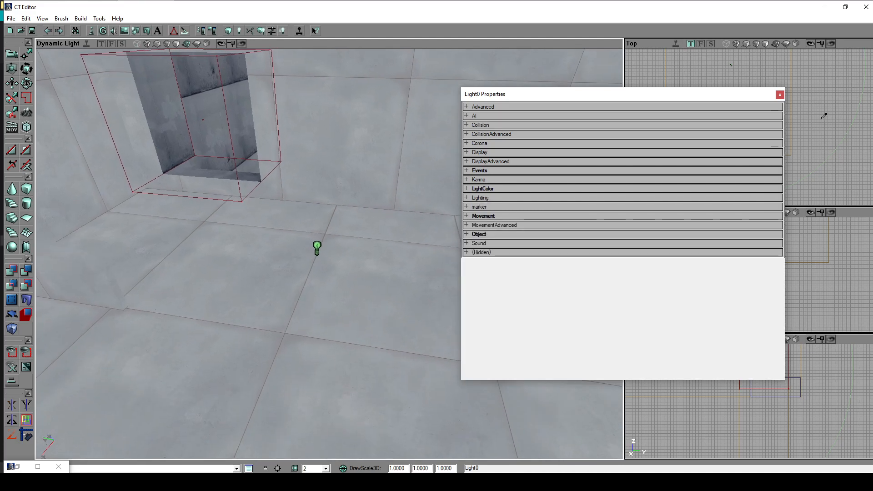
left_click(780, 95)
right_click_drag(329, 253, 302, 271)
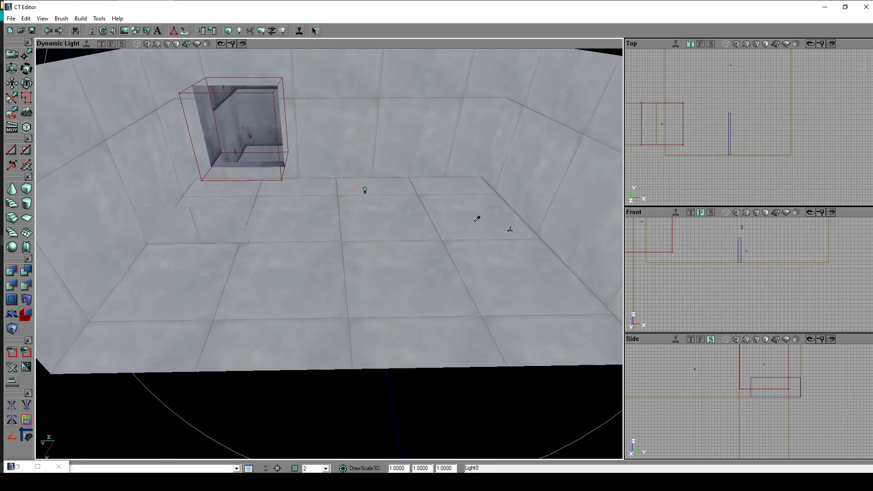
- Open the static mesh browser and switch to the CoreShip_HR package
left_click(17, 466)
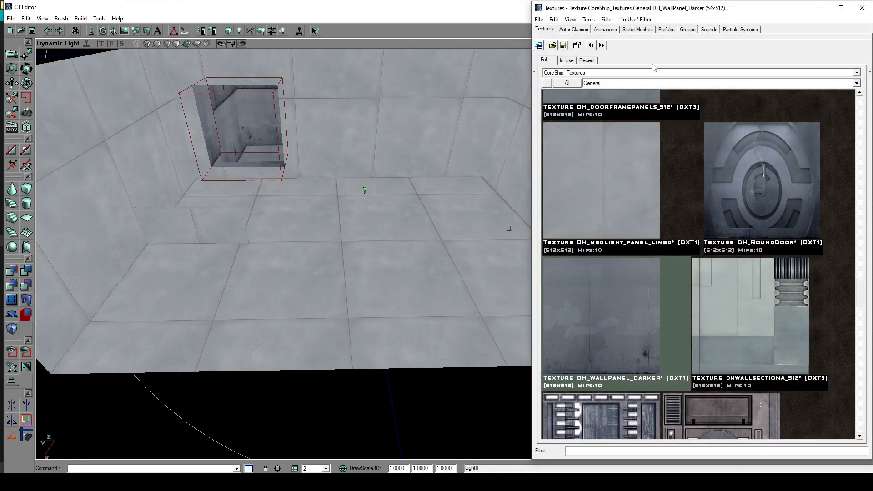
left_click(638, 30)
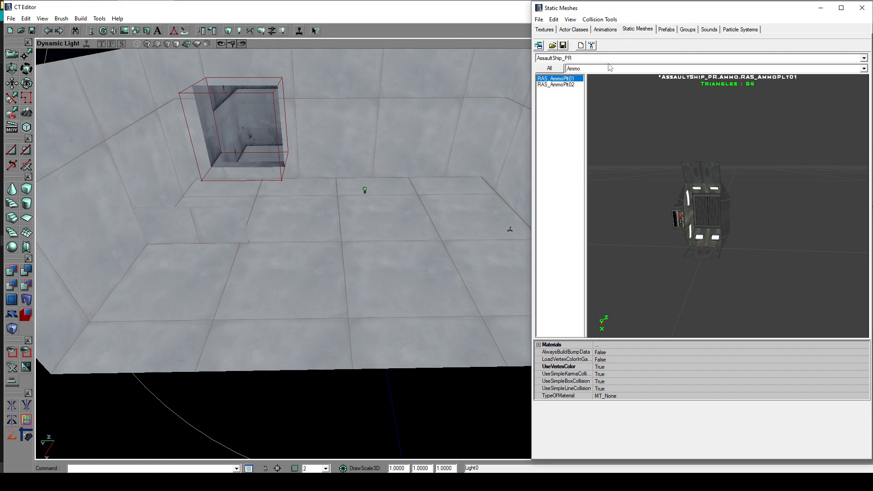
left_click(580, 59)
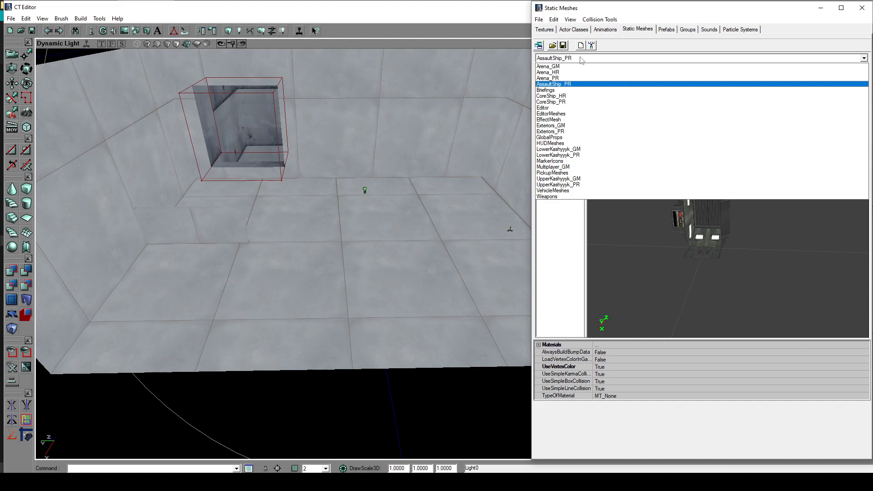
left_click(568, 97)
left_click_drag(649, 167, 656, 220)
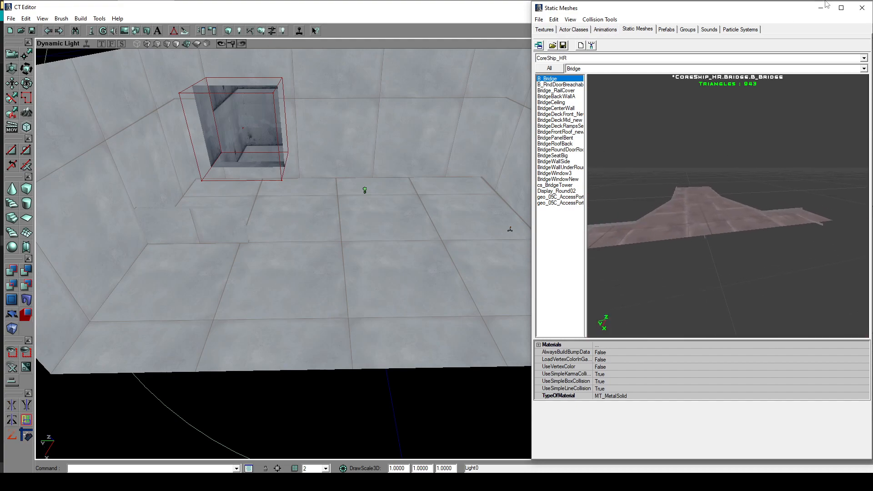
- Browse the static meshes in the package's groups, including Bridge and VistaTop, and preview several of them
left_click(552, 151)
left_click(551, 126)
left_click_drag(547, 105, 561, 125)
left_click(614, 70)
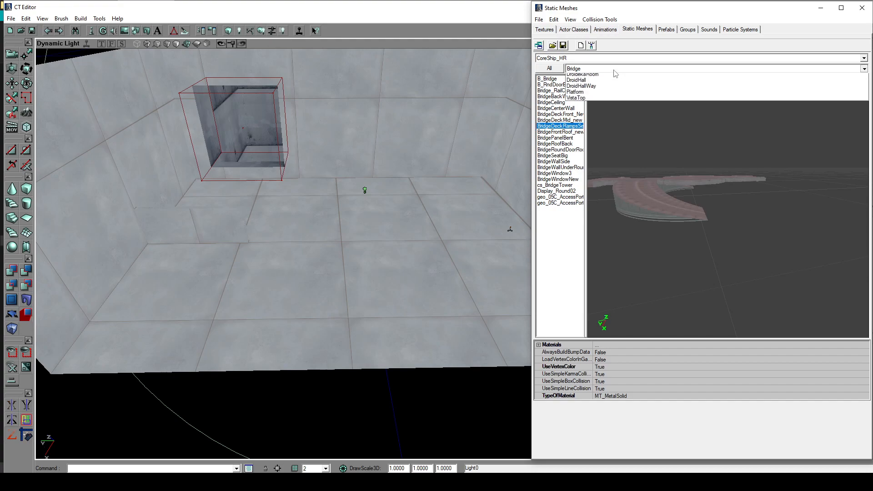
left_click(591, 107)
left_click(555, 91)
mouse_move(554, 91)
left_mouse_down()
mouse_move(558, 125)
mouse_move(564, 79)
left_mouse_up()
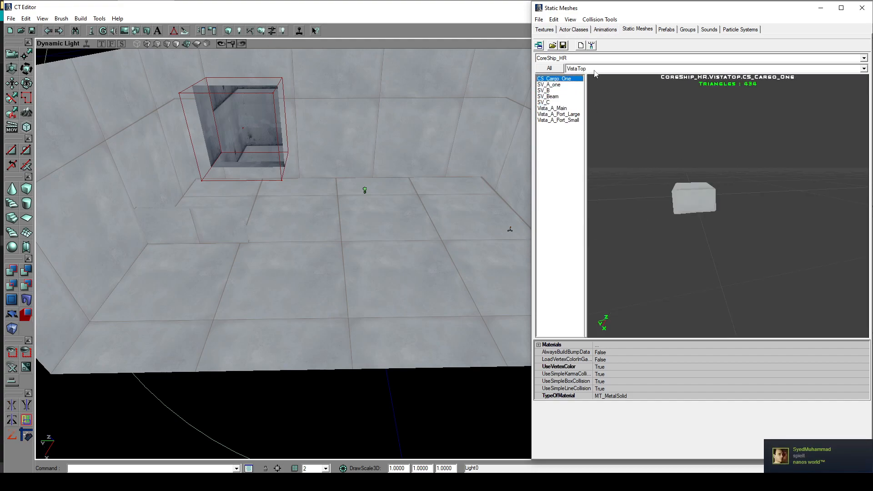
left_click(596, 69)
left_click(591, 102)
left_click_drag(559, 126, 563, 104)
- Choose the DroidHallRackWalkinto mesh from the DroidHall group and return to the map view
left_click(593, 69)
left_click(591, 94)
left_click(558, 114)
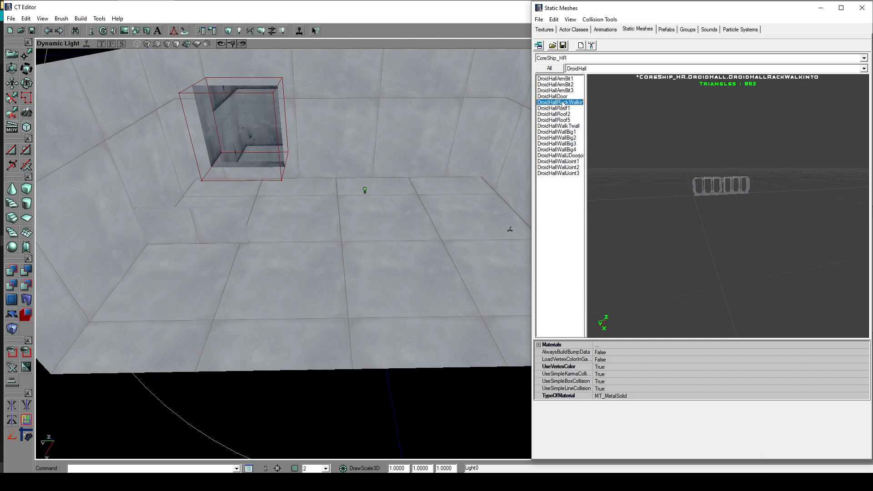
left_click(820, 8)
mouse_move(477, 252)
left_mouse_down()
mouse_move(478, 210)
mouse_move(461, 254)
left_mouse_up()
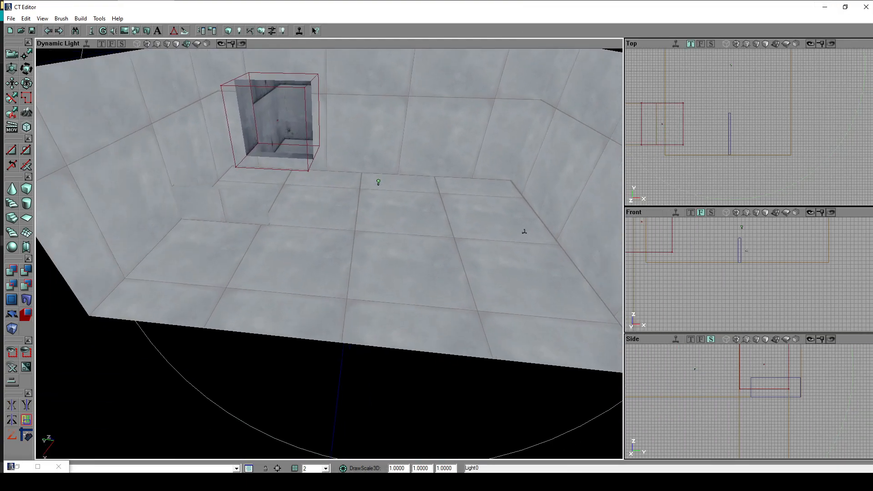
- Examine the DroidHallRackWalkinto mesh up close in the static mesh preview
left_click(20, 466)
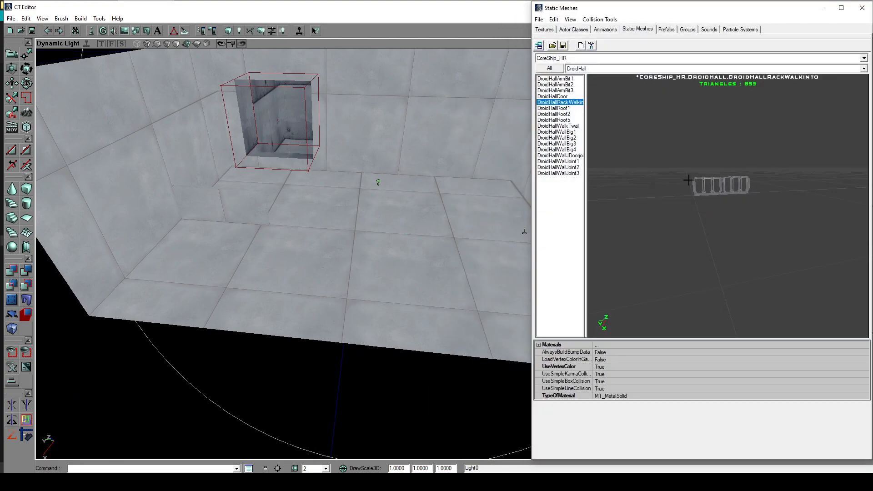
left_click_drag(722, 182, 818, 136)
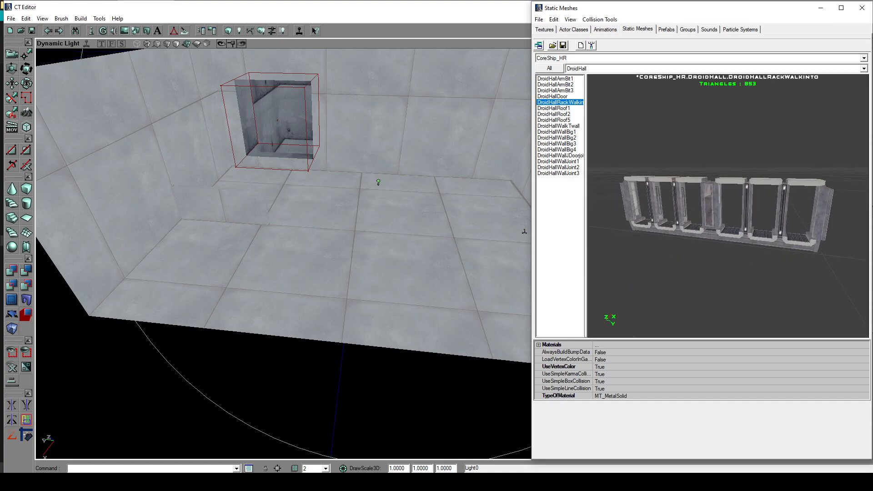
left_click(820, 7)
left_click_drag(457, 331, 460, 305)
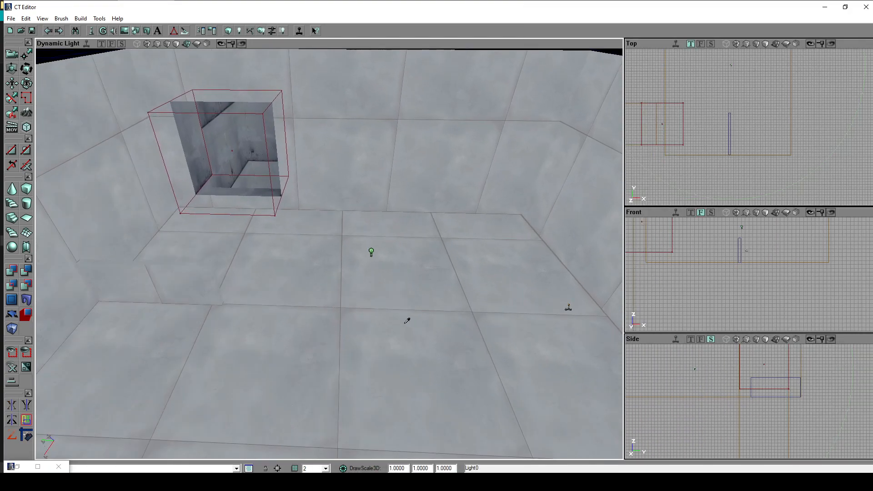
- Select the light room's floor surface and add the DroidHallRackWalkinto static mesh on it
left_click(9, 55)
left_click_drag(339, 315, 340, 320)
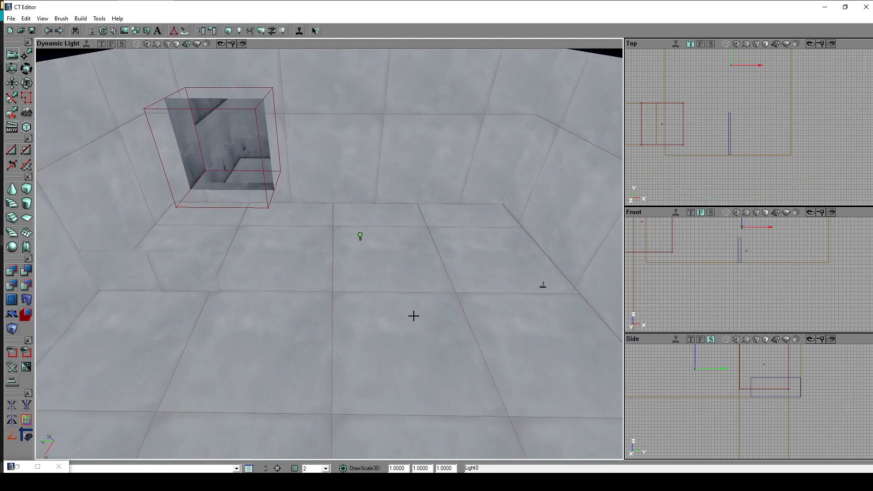
left_click(388, 308)
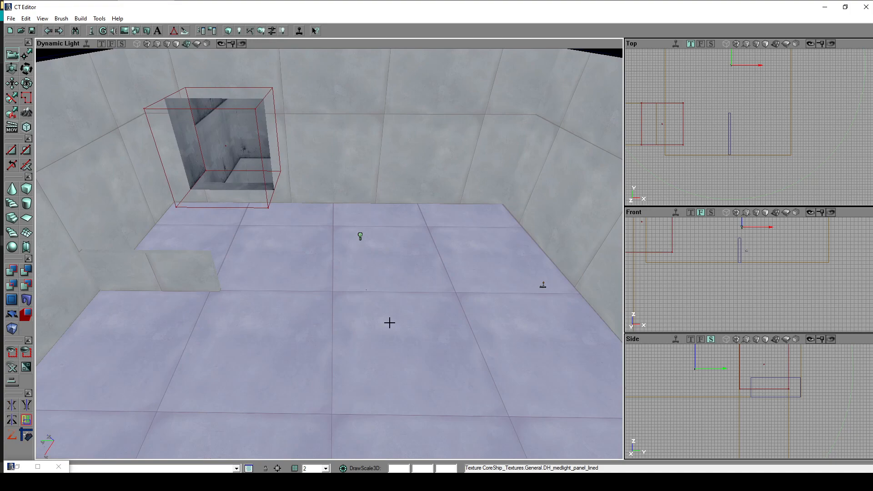
right_click(386, 318)
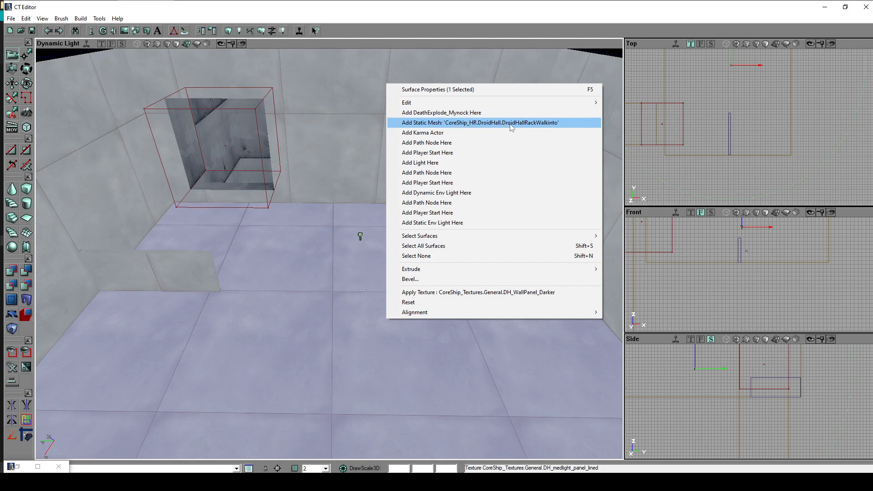
left_click(551, 127)
mouse_move(485, 335)
left_mouse_down()
mouse_move(481, 359)
mouse_move(514, 350)
mouse_move(454, 357)
mouse_move(469, 327)
left_mouse_up()
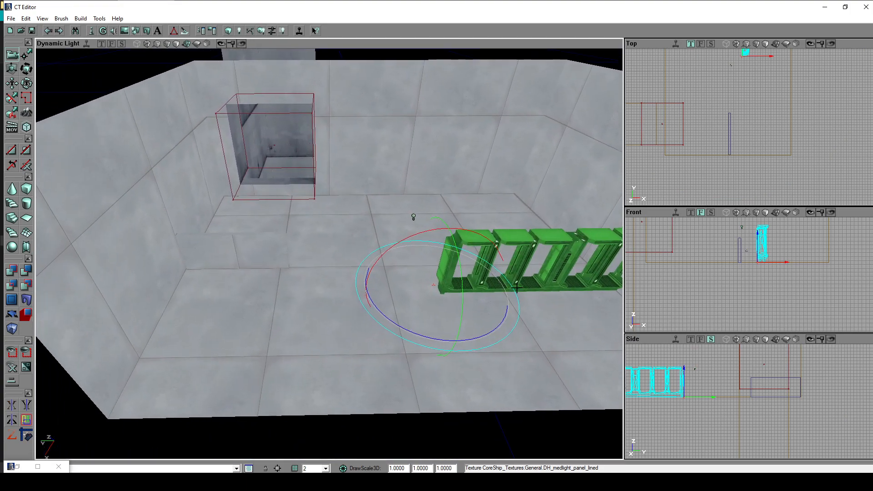
- Move the rack mesh across the light room to the wall with the passage, beside the opening
left_click_drag(565, 258, 475, 204, "ctrl")
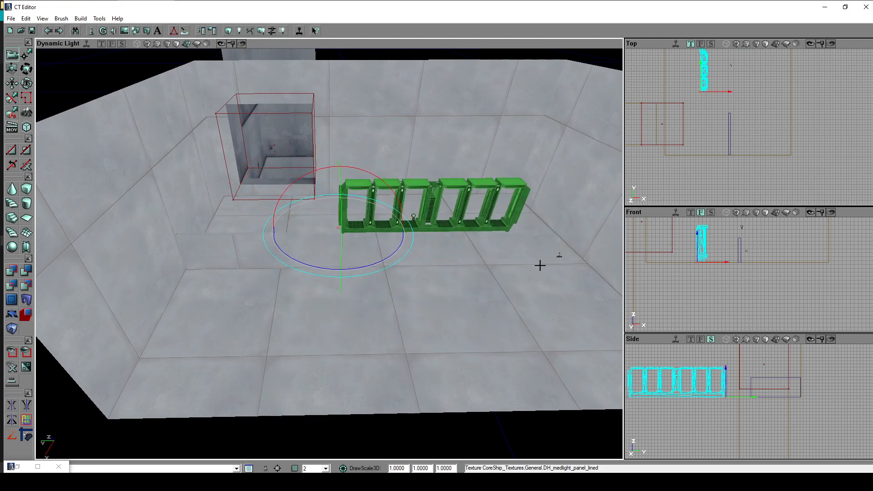
left_click_drag(384, 255, 318, 260)
left_click_drag(492, 271, 492, 227, "ctrl")
left_click_drag(361, 304, 363, 304, "ctrl")
mouse_move(303, 323)
left_mouse_down("ctrl")
mouse_move(303, 294)
mouse_move(302, 339)
left_mouse_up("ctrl")
left_click(441, 344)
mouse_move(441, 344)
left_mouse_down()
mouse_move(457, 344)
mouse_move(438, 325)
mouse_move(446, 344)
mouse_move(437, 350)
mouse_move(436, 334)
left_mouse_up()
- Deselect the rack mesh and examine it against the wall from several angles
left_click(206, 409)
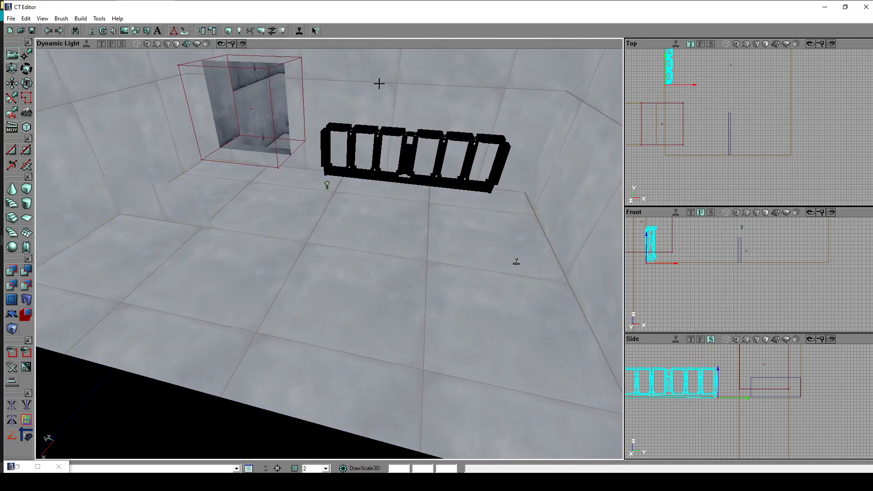
mouse_move(399, 294)
left_mouse_down()
mouse_move(400, 311)
mouse_move(402, 298)
left_mouse_up()
right_click_drag(402, 297, 385, 271)
left_click_drag(385, 271, 385, 289)
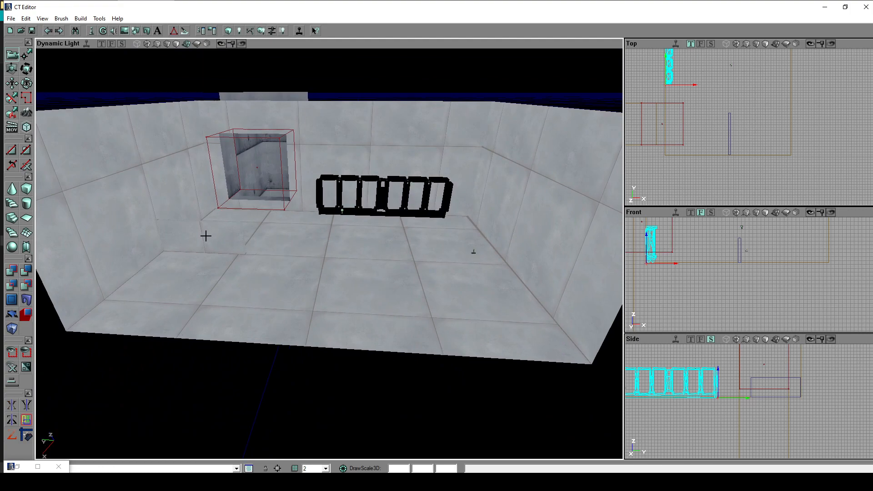
- Inspect the rack mesh and its dark shading up close and across the room, leaving the light room's floor surface selected
scroll(412, 252, "up", 3)
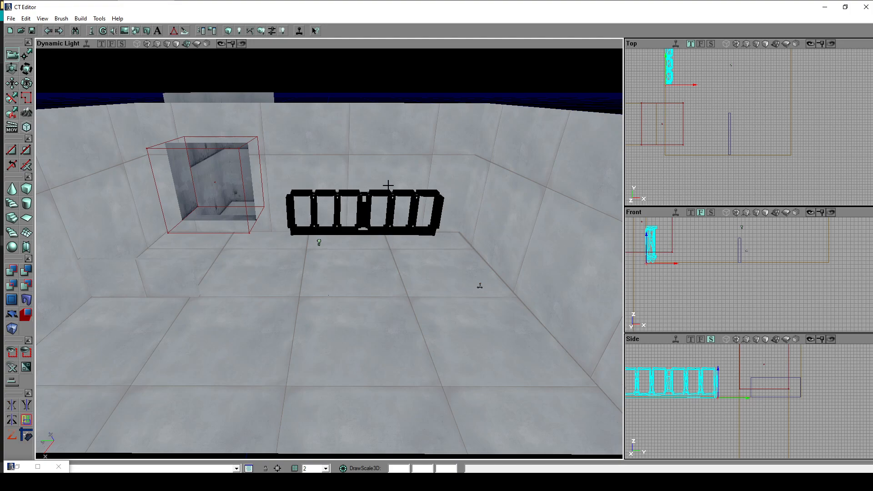
left_click_drag(375, 264, 367, 230)
left_click(350, 240)
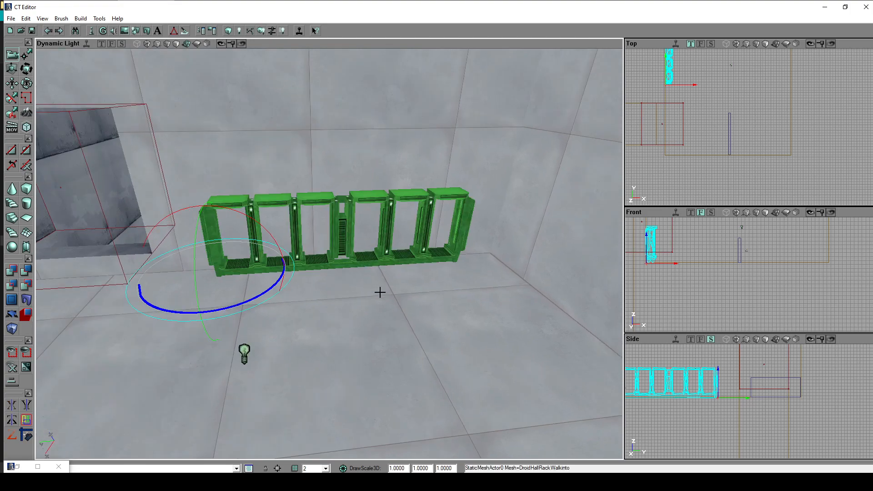
left_click_drag(386, 312, 370, 355)
left_click(376, 277)
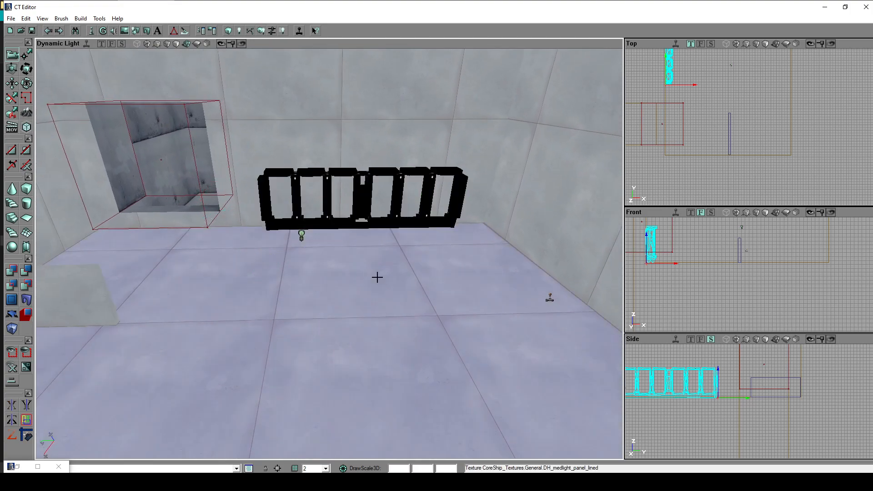
left_click_drag(394, 269, 364, 273)
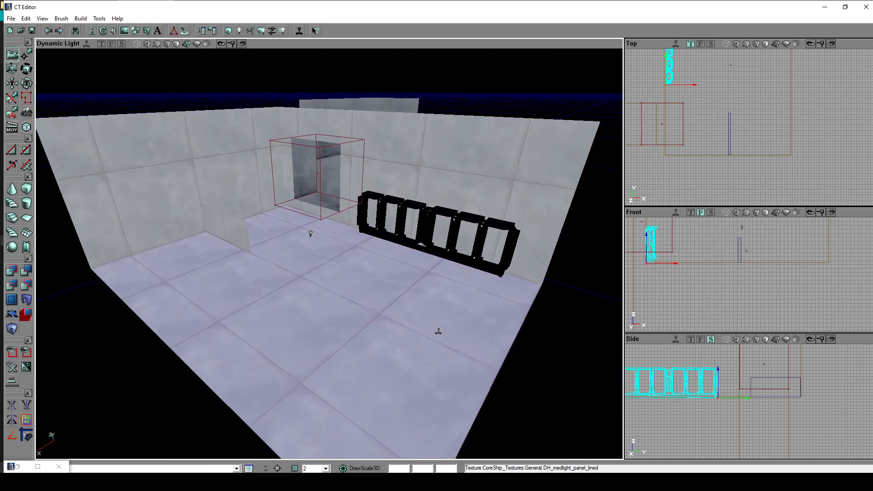
left_click_drag(273, 175, 292, 185)
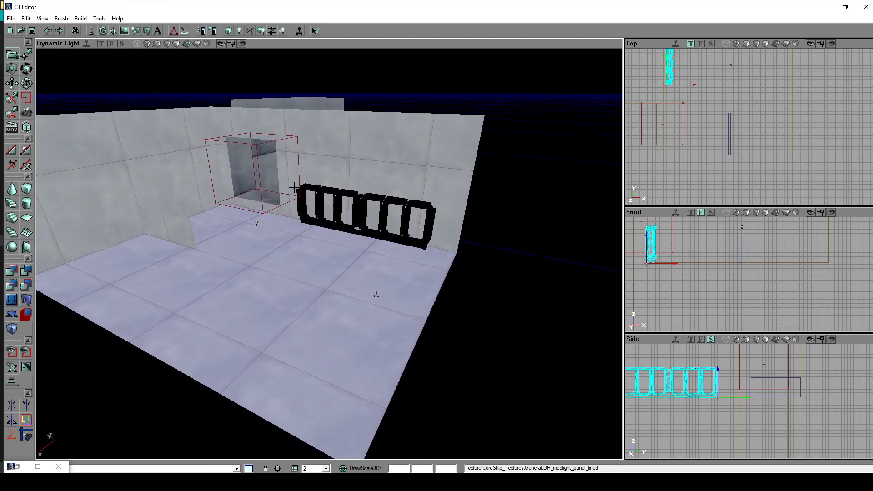
- Rebuild only the level's lighting and view the light room with the rack and thin wall
left_click(81, 19)
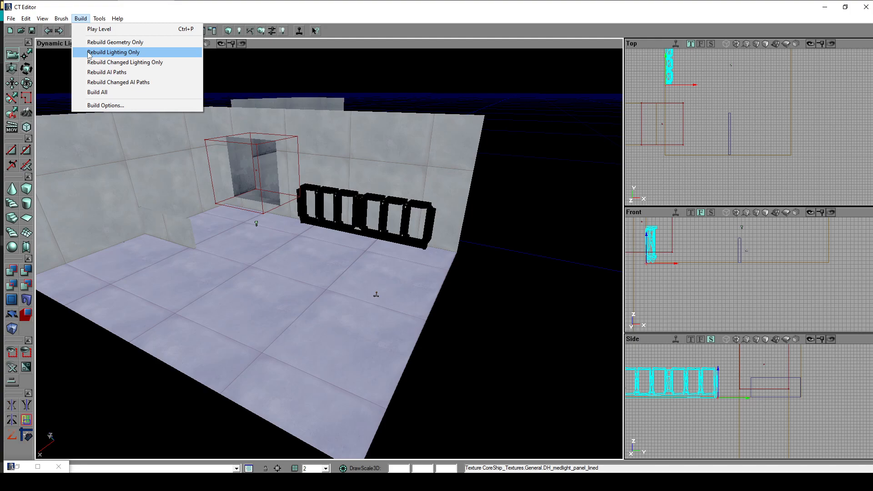
left_click(136, 53)
left_click_drag(330, 253, 298, 282)
left_click_drag(420, 260, 434, 217)
left_click_drag(398, 273, 394, 326)
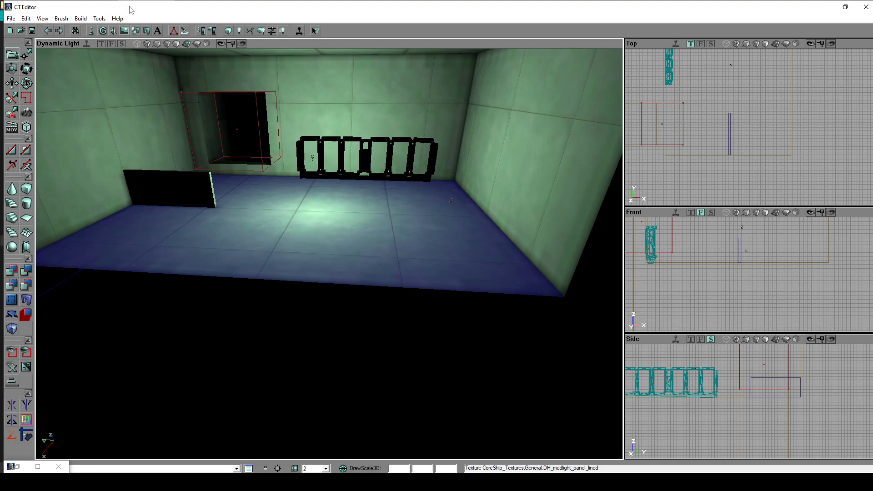
- Run Build All on the level twice, closing the Map Check report each time
left_click(81, 18)
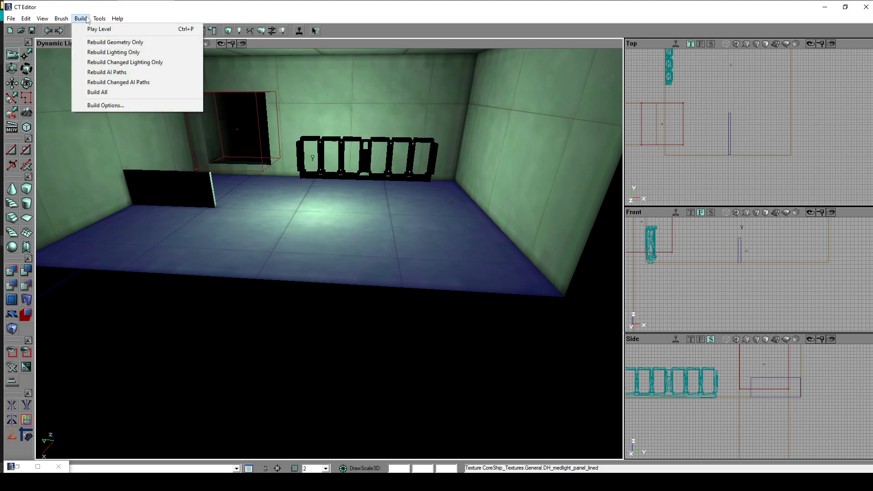
left_click(155, 93)
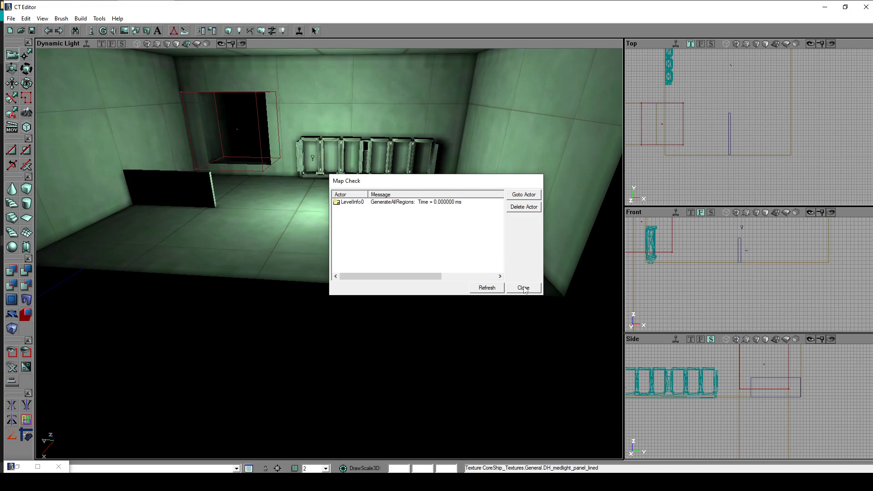
left_click(523, 289)
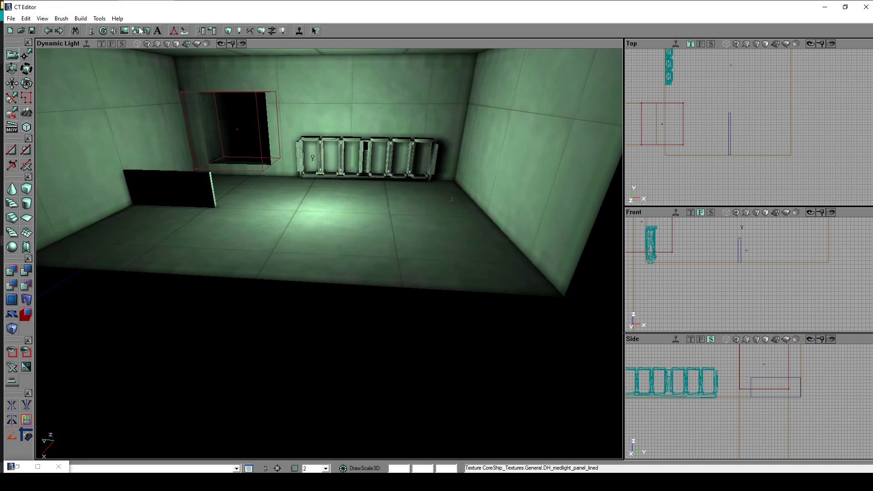
left_click(84, 20)
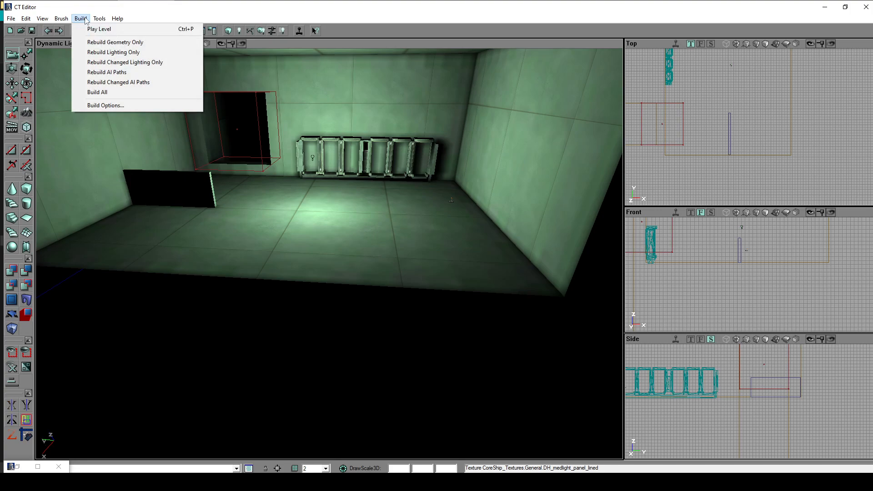
left_click(105, 92)
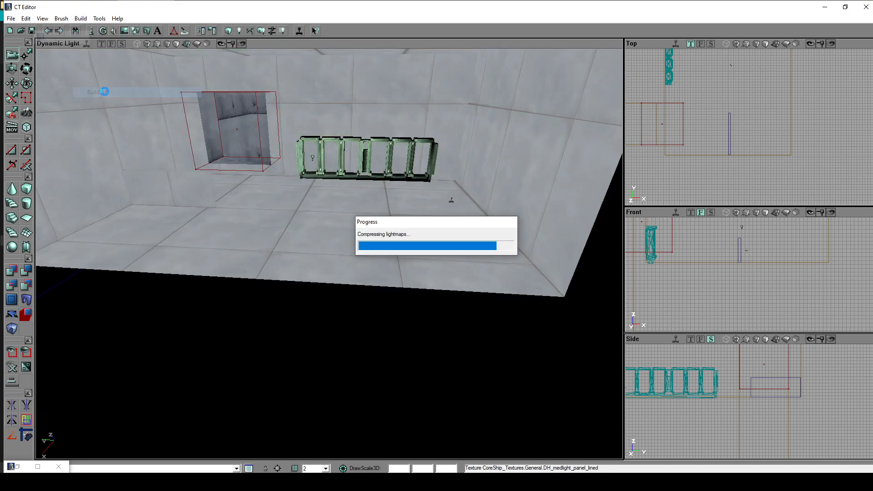
left_click(534, 287)
- Examine the lit rack mesh, the passage opening and the unlit second room from several angles
left_click_drag(534, 286, 499, 291)
right_click_drag(499, 291, 475, 245)
left_click_drag(475, 246, 496, 255)
left_click_drag(350, 380, 421, 355)
left_click_drag(376, 312, 357, 397)
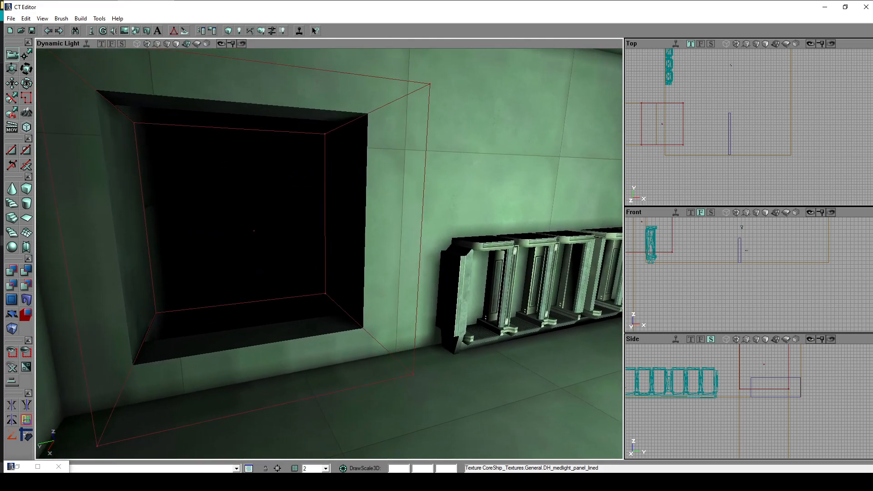
right_click_drag(357, 398, 352, 415)
left_click_drag(352, 416, 389, 372)
right_click_drag(389, 373, 402, 405)
left_click_drag(402, 405, 438, 375)
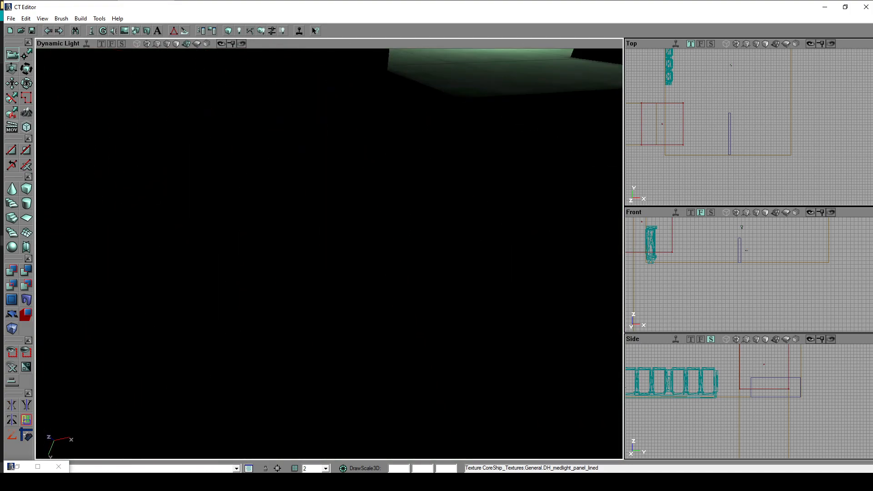
- Switch the 3D view between render modes, comparing both rooms in Dynamic Light and Textured, and finish in Textured
left_click(185, 44)
left_click(196, 43)
left_click(151, 44)
left_click(150, 44)
left_click(155, 44)
left_click(146, 44)
left_click(139, 44)
left_click(158, 45)
left_click(169, 45)
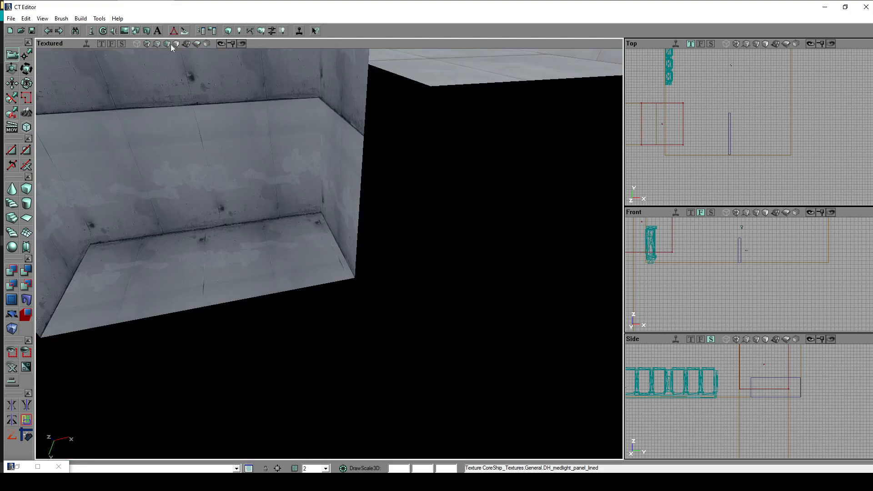
left_click_drag(187, 61, 234, 68)
right_click_drag(313, 196, 334, 185)
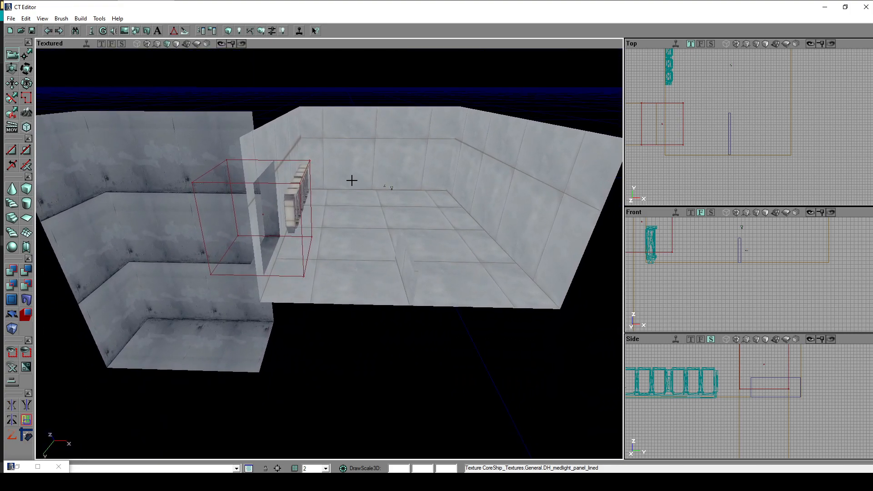
left_click(187, 44)
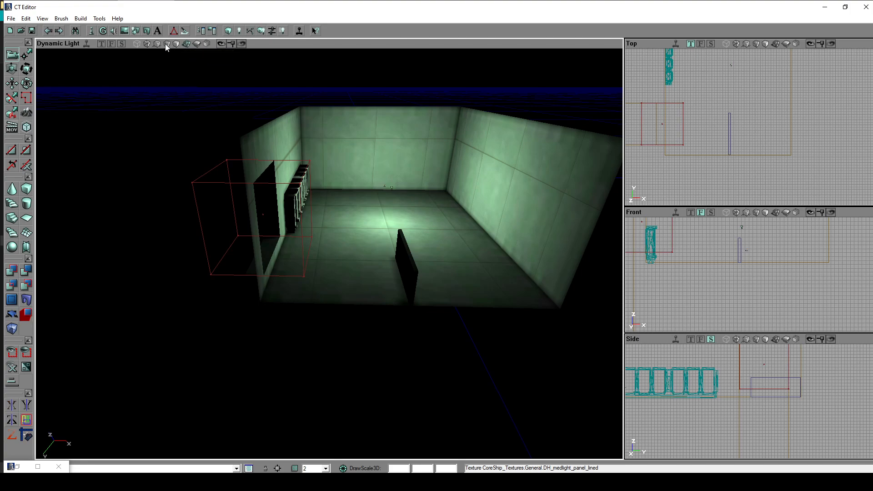
left_click(167, 44)
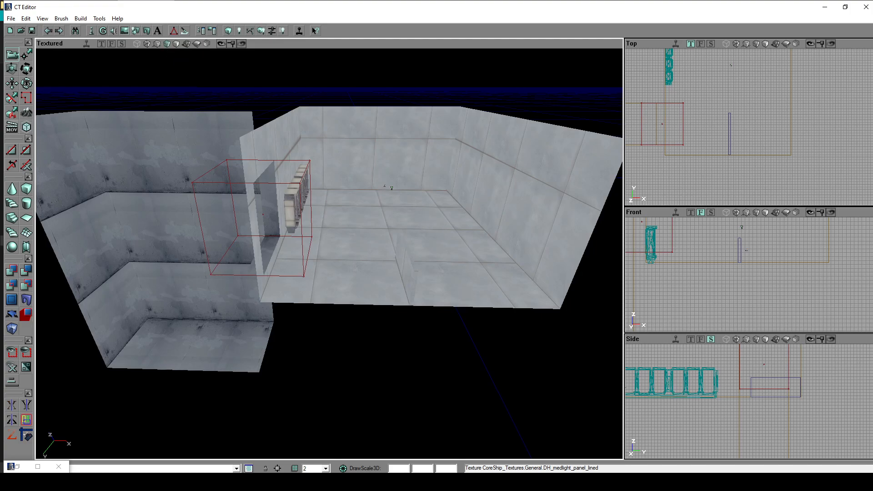
- Add a light on the floor surface of the dark second room
mouse_move(329, 254)
right_mouse_down()
mouse_move(277, 256)
mouse_move(388, 236)
mouse_move(278, 243)
mouse_move(257, 260)
mouse_move(267, 248)
mouse_move(234, 258)
mouse_move(237, 267)
mouse_move(326, 265)
right_mouse_up()
right_click(236, 325)
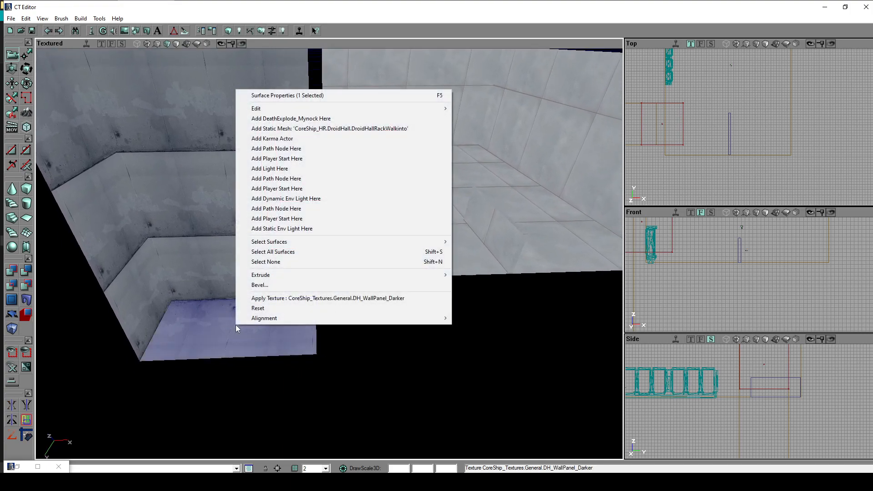
left_click(302, 170)
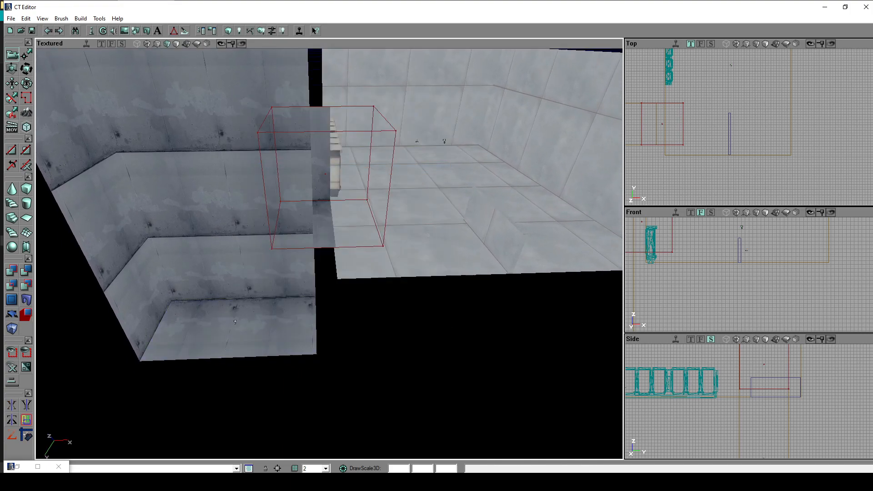
- Switch the 3D view to Dynamic Light, raise the new light above the dark room's floor and deselect it
left_click(187, 43)
left_click_drag(291, 204, 279, 237)
left_click(256, 292)
left_click_drag(256, 291, 248, 249, "ctrl")
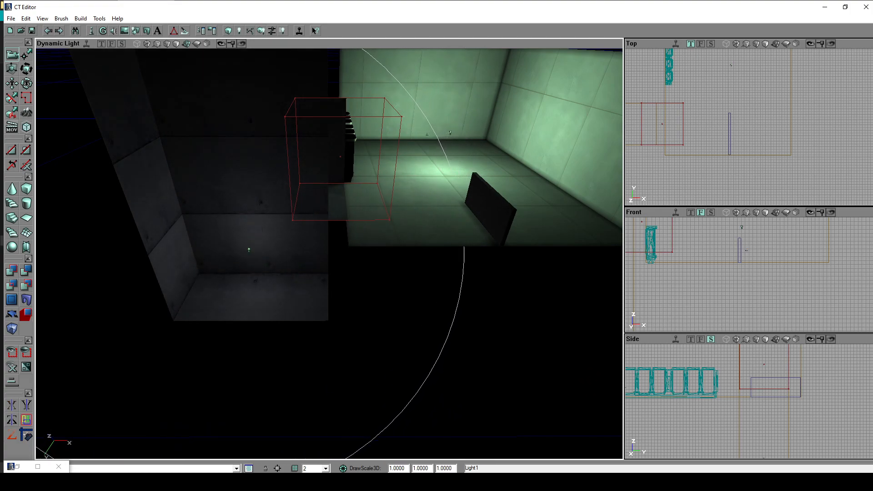
left_click(249, 249, "ctrl")
- Build the whole level with the second light included, close the Map Check report and view the rooms
left_click(81, 18)
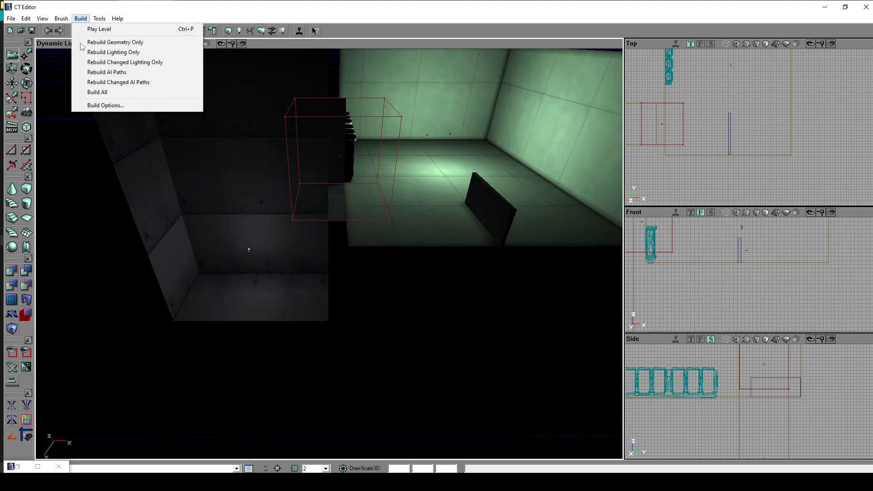
left_click(97, 91)
left_click(531, 288)
right_click_drag(527, 291, 504, 277)
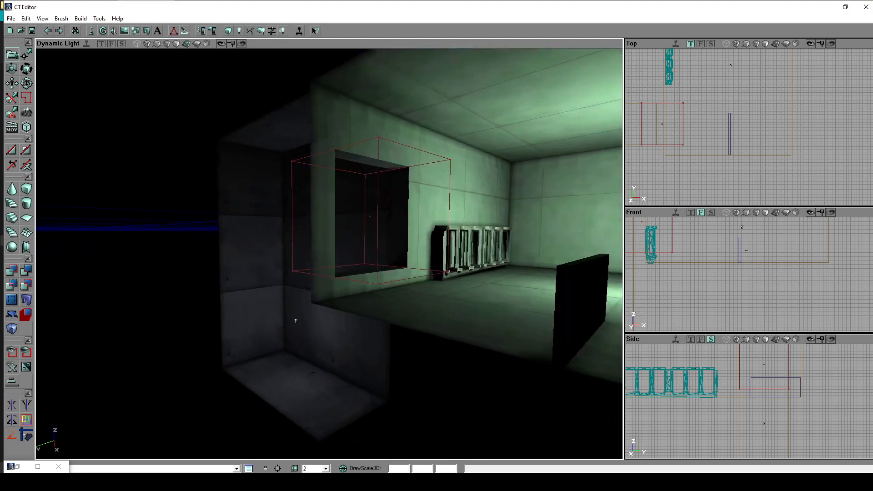
left_click_drag(505, 277, 456, 257)
left_click_drag(191, 387, 309, 331)
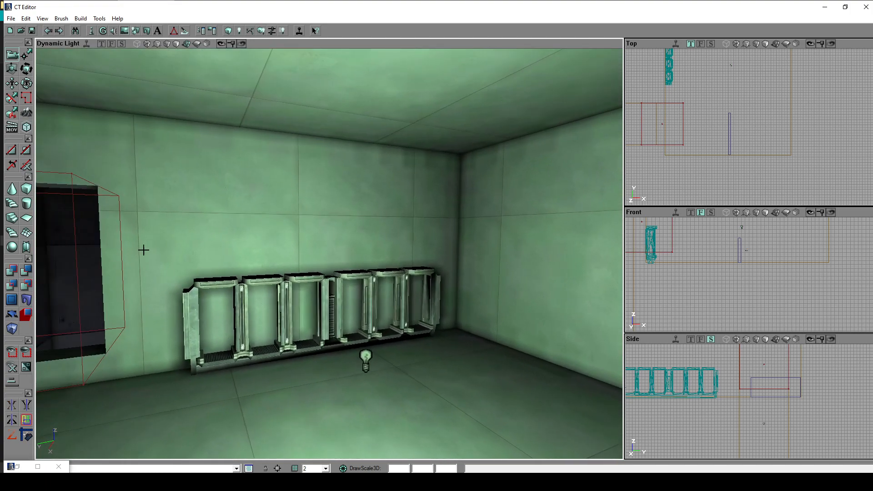
- Save the map as tut1 in the game's Maps folder
left_click(11, 19)
left_click(45, 62)
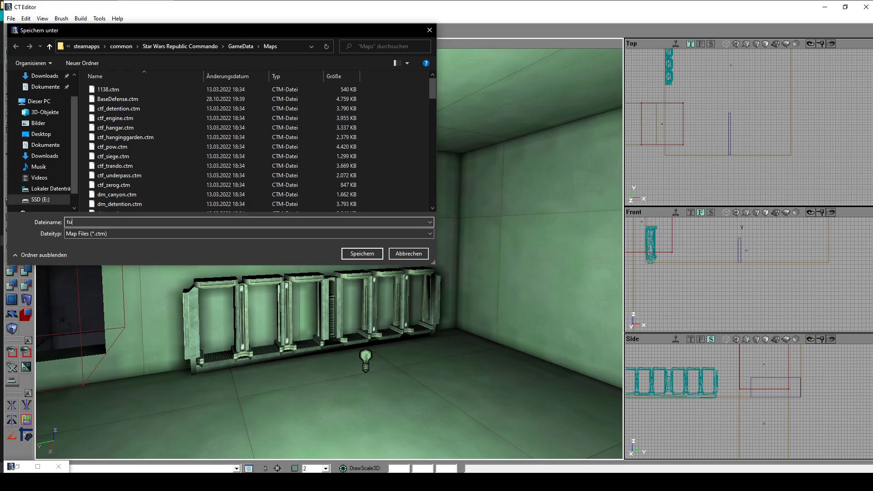
key("Return")
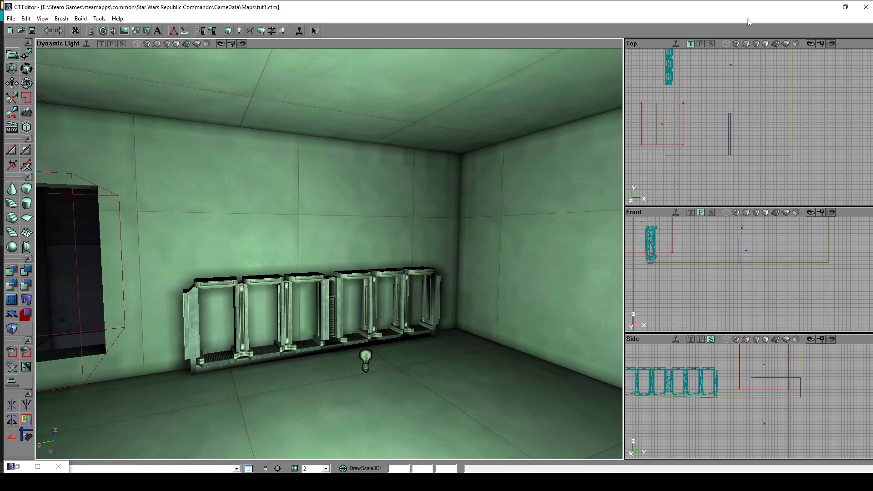
- Switch to the game's System folder in File Explorer and examine the launch options in the SWRC shortcut's properties
left_click(821, 7)
left_click(482, 201)
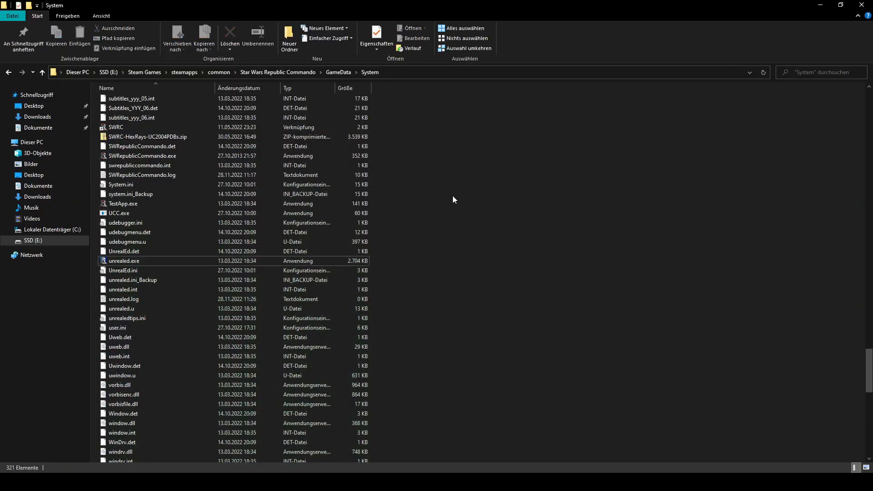
scroll(409, 213, "up", 3)
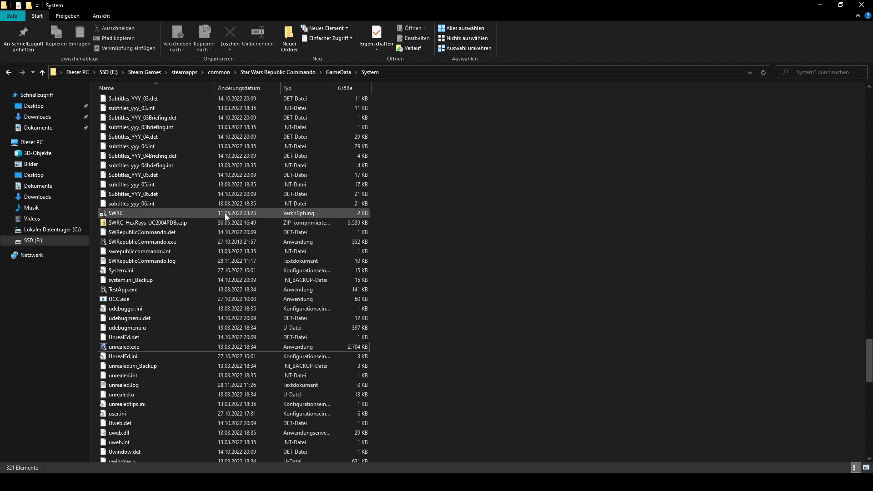
left_click(180, 242)
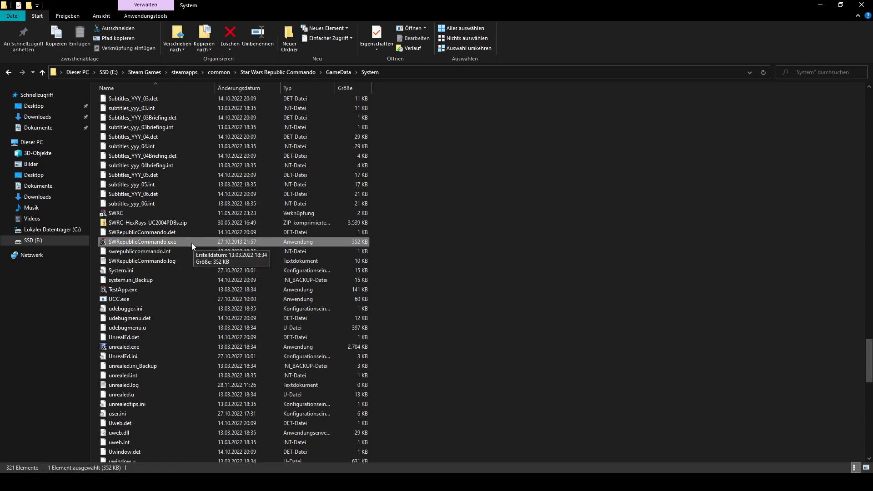
left_click(175, 213)
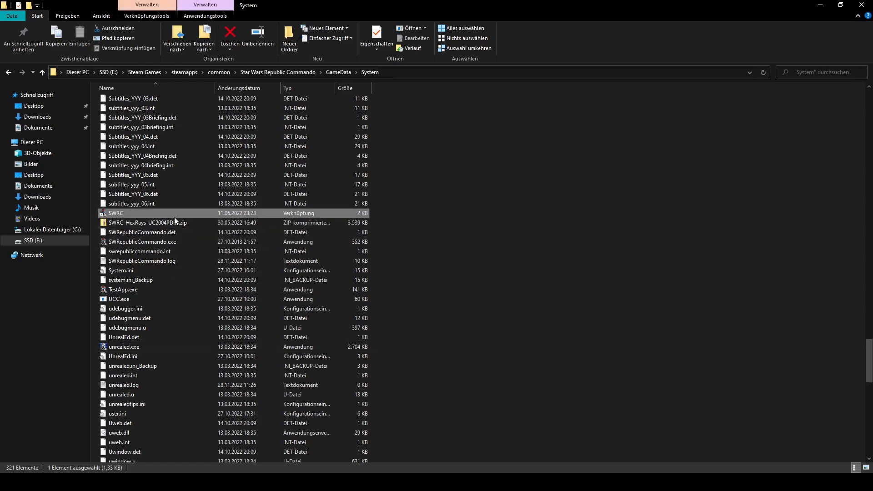
right_click(157, 212)
left_click(189, 418)
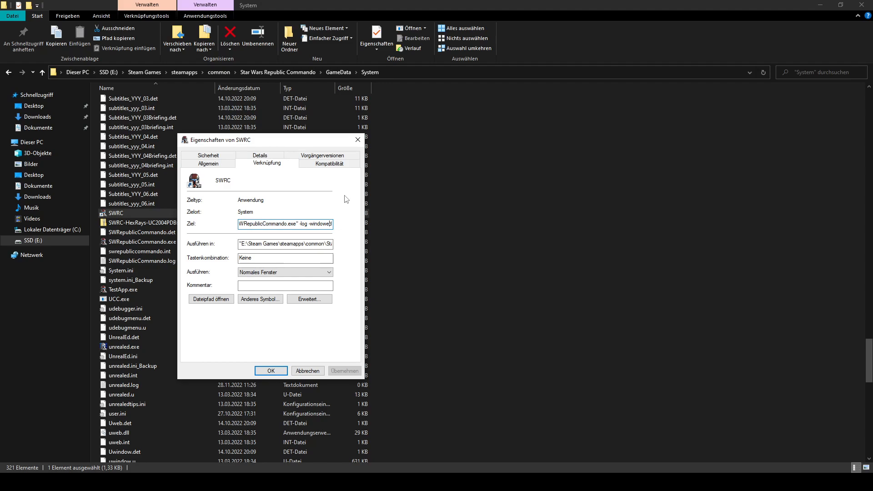
left_click(355, 143)
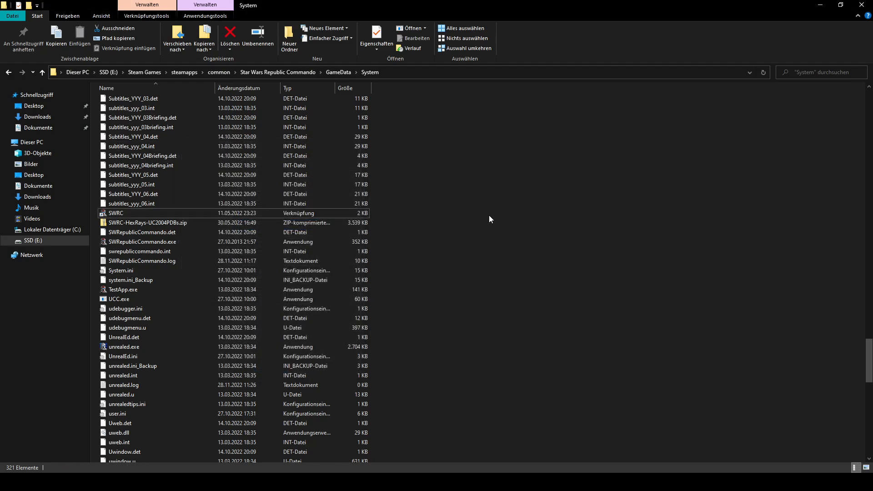
- Launch Star Wars Republic Commando from the SWRC shortcut and load the player profile
double_click(175, 213)
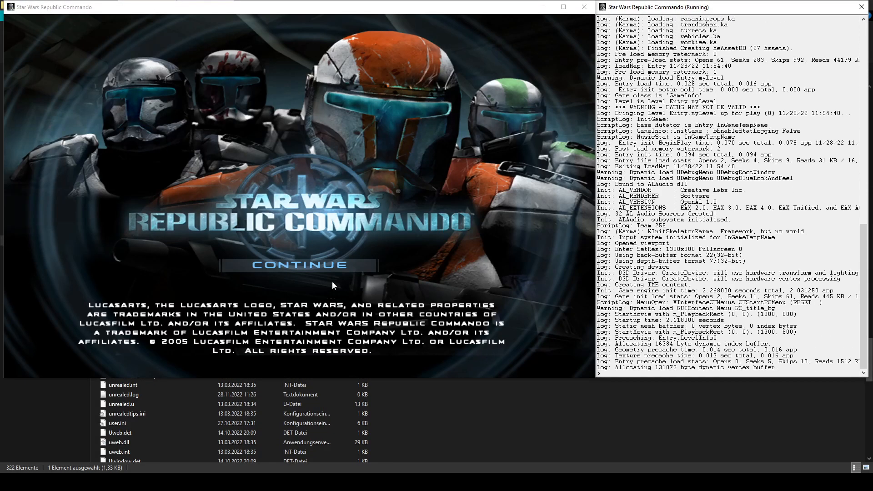
left_click(334, 267)
double_click(382, 176)
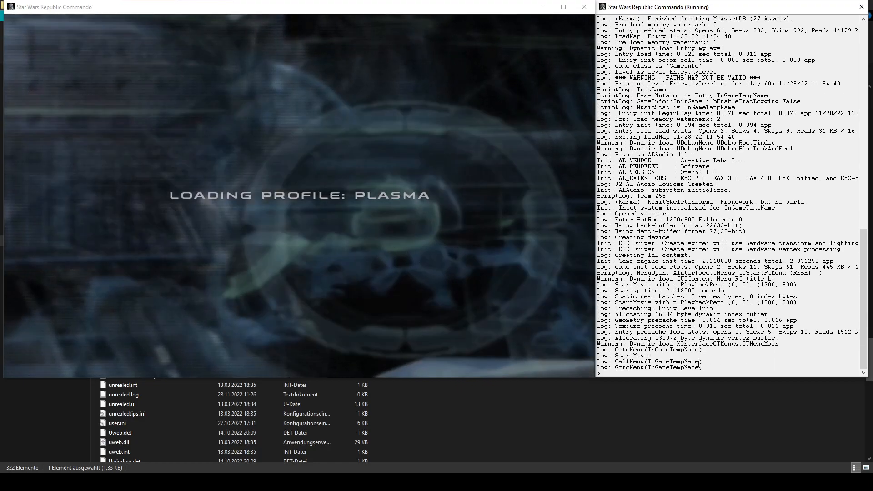
- Pause the game's audio by running the pausesounds command in the log console
type("pause")
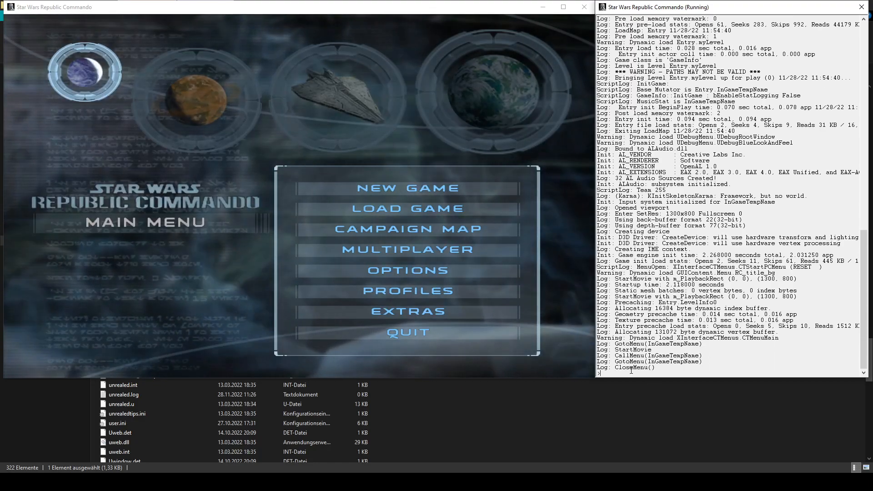
type("sounds")
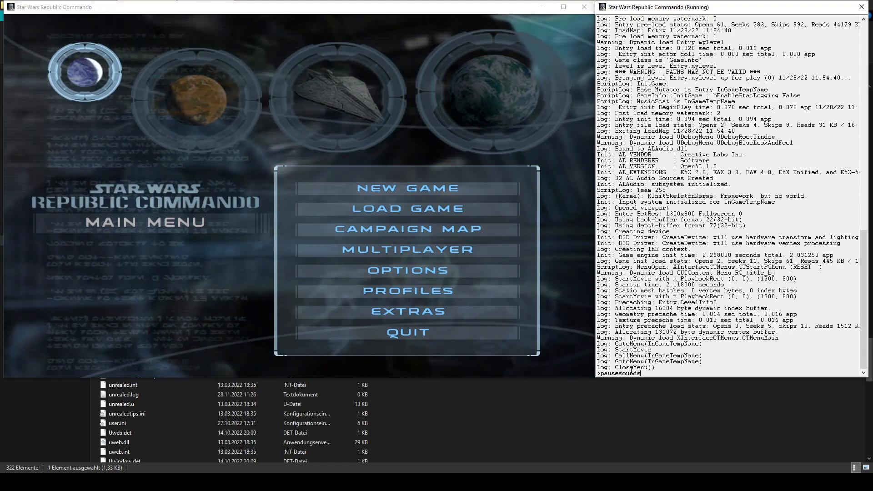
key("Return")
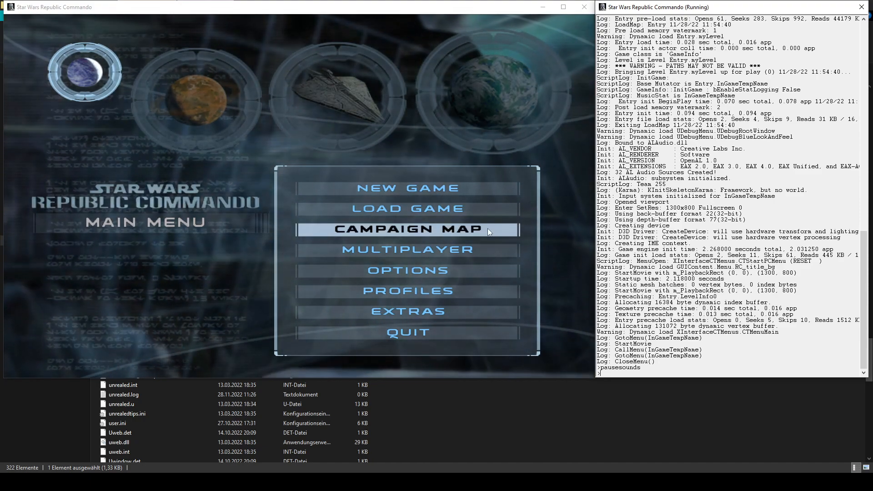
- Choose the Advance to the Core Ship mission from the campaign map and start it
left_click(469, 232)
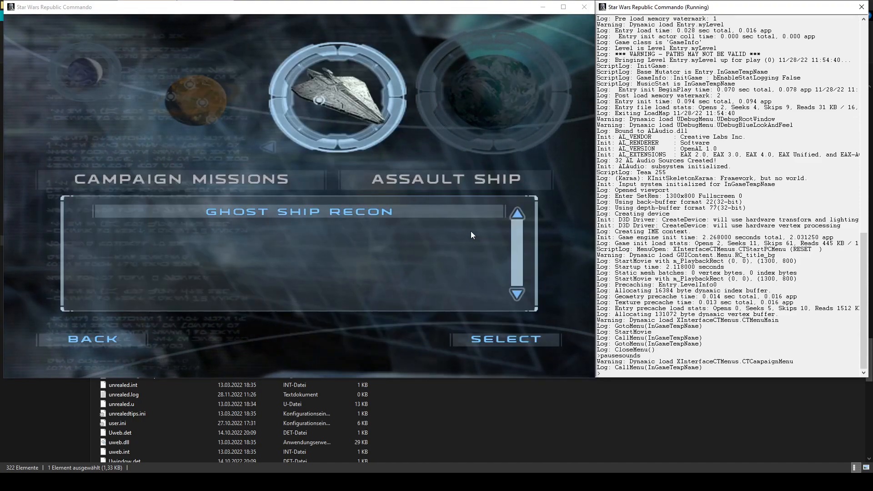
left_click(326, 129)
double_click(288, 276)
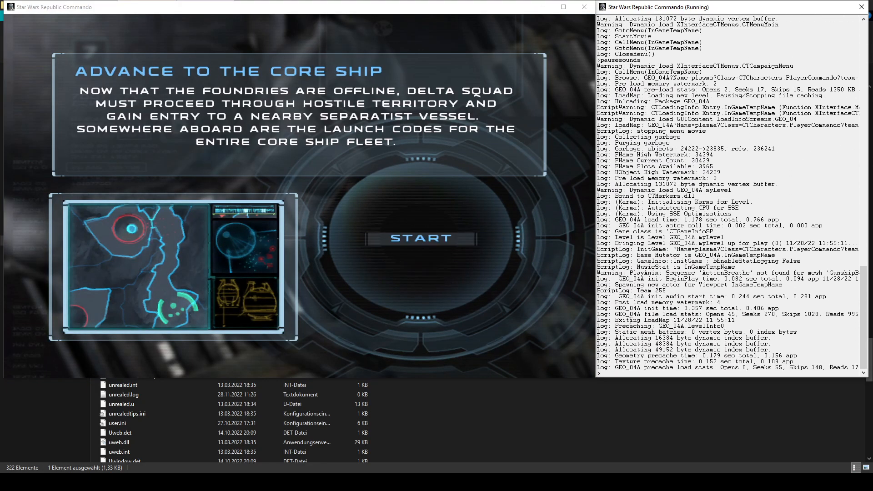
left_click(464, 284)
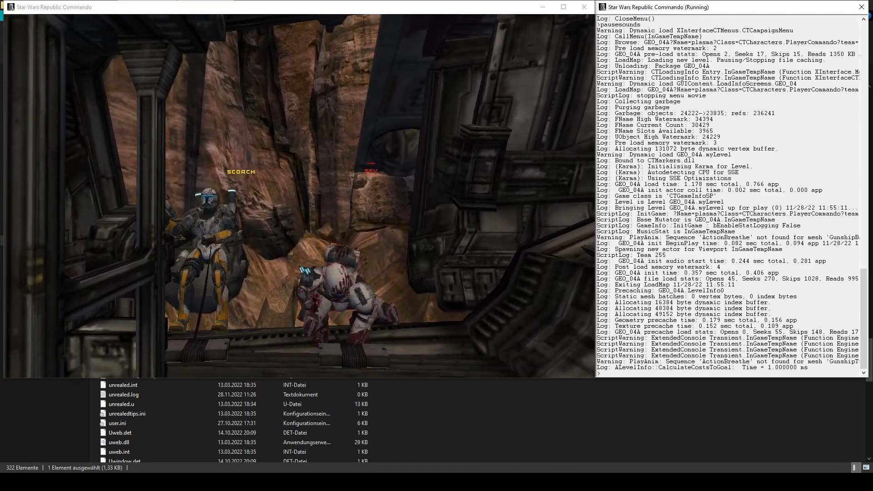
- Load the custom map with the console command open tut1 and turn on the HUD with nohud 0
key("Escape")
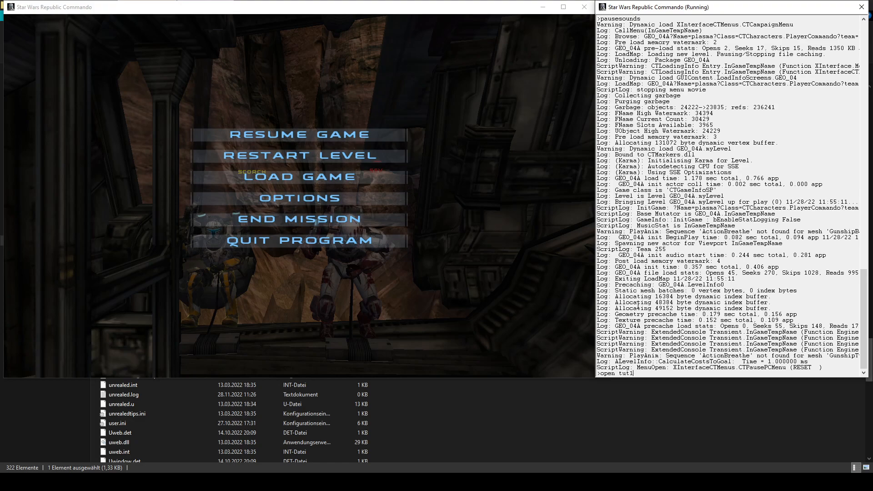
key("Return")
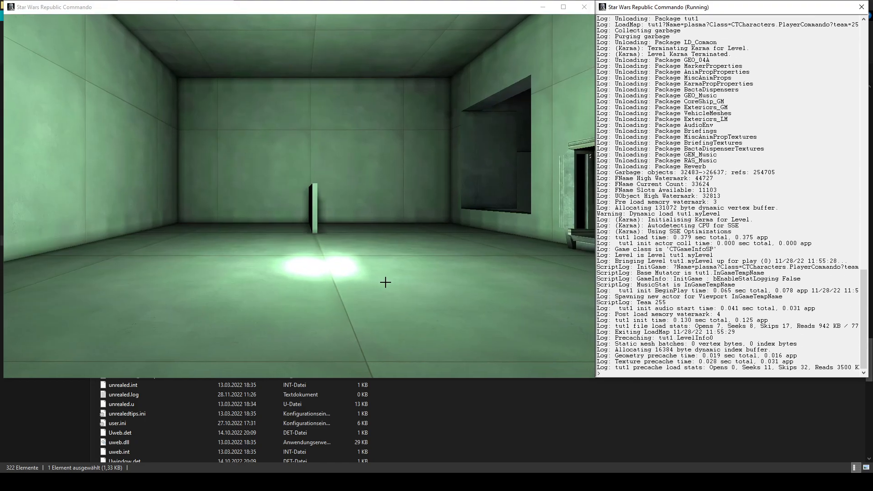
key("Escape")
key("Escape")
key("grave")
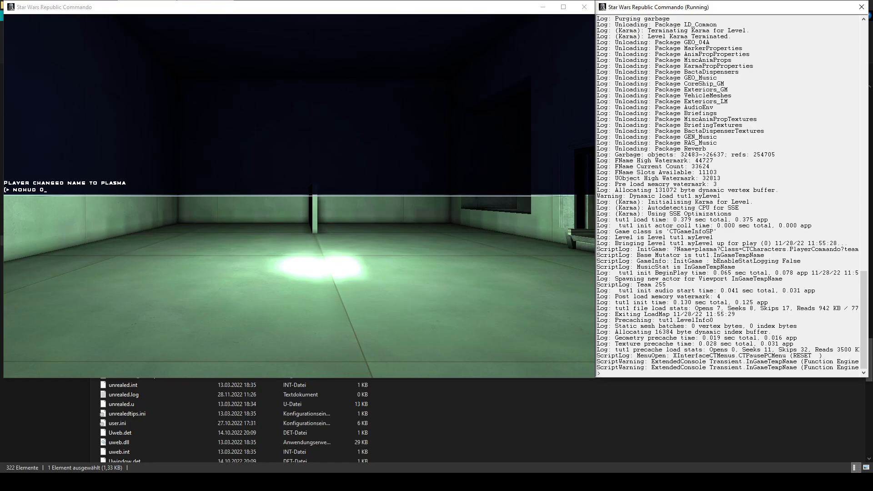
type("nohud 0")
key("Return")
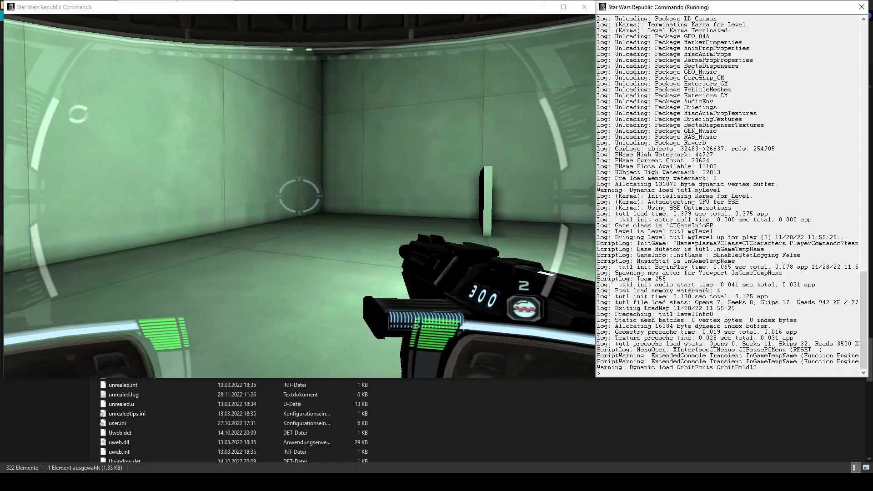
- Walk through the tut1 map in the game and examine the rooms, lights, dividing wall and rack mesh
key("w")
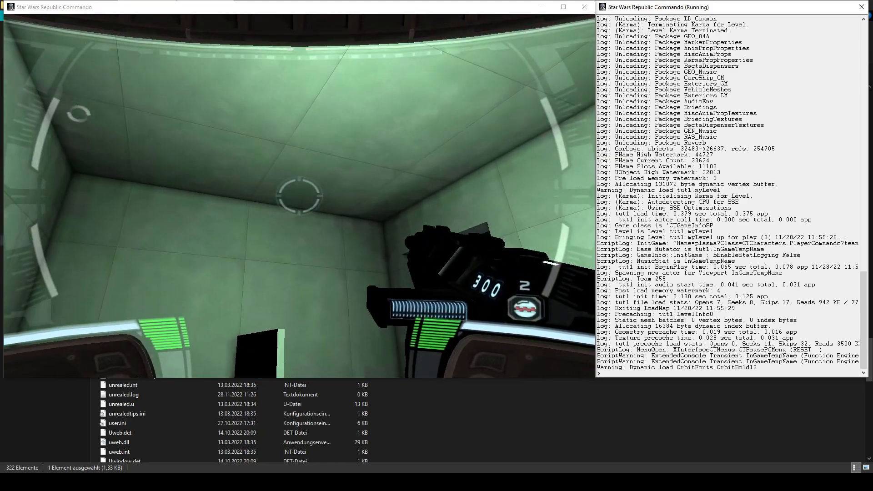
key("s")
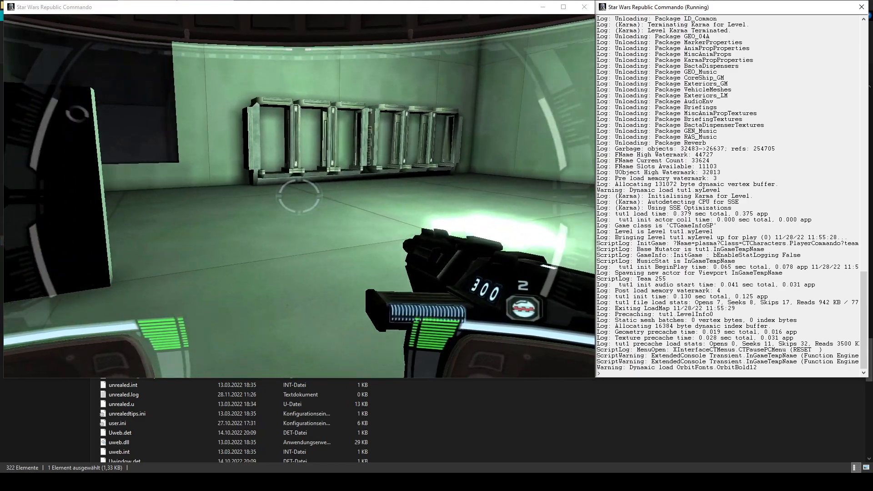
key("a")
key("w")
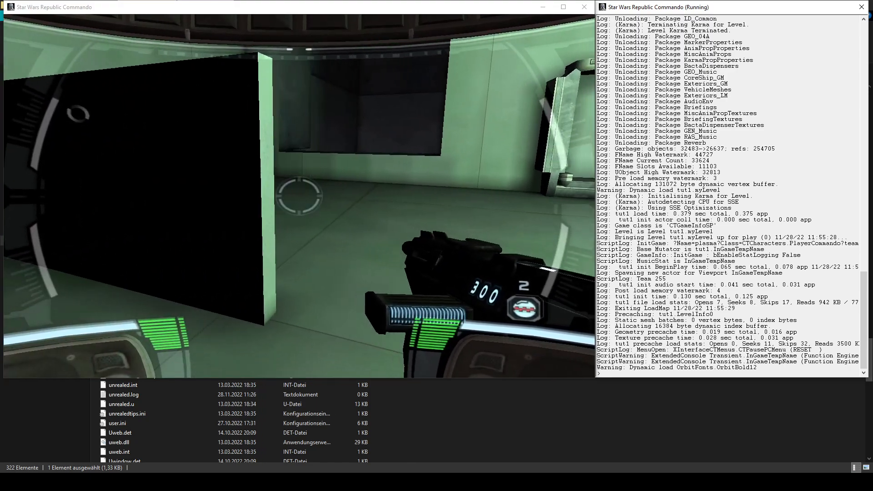
key("w")
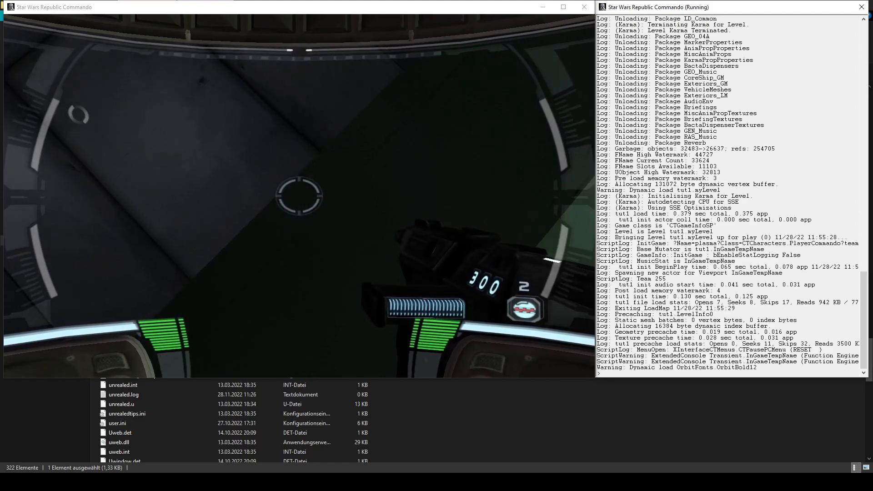
key("w")
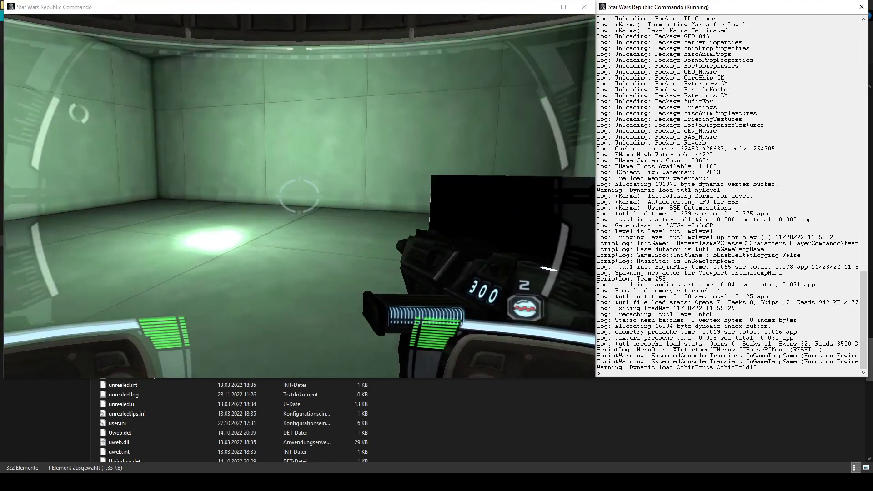
key("w")
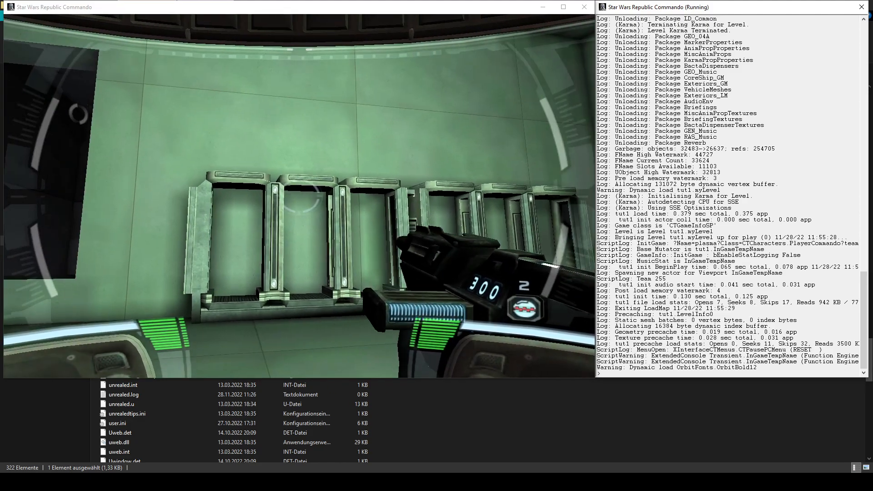
key("s")
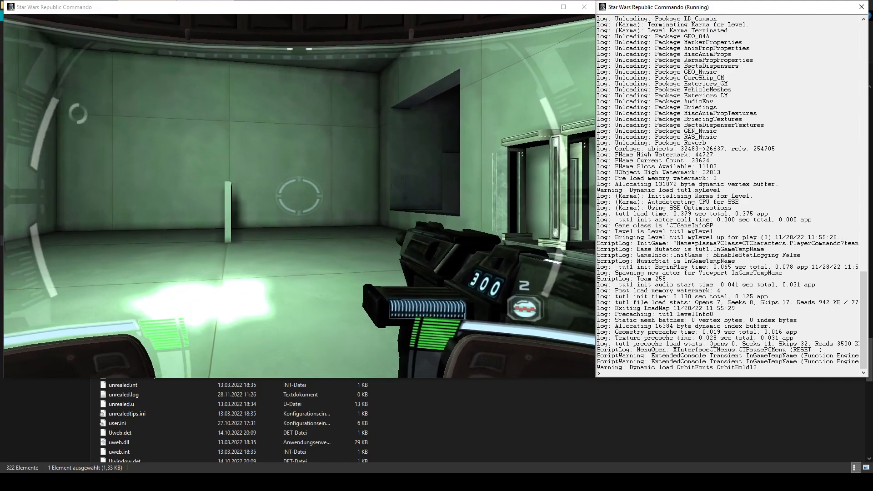
key("a")
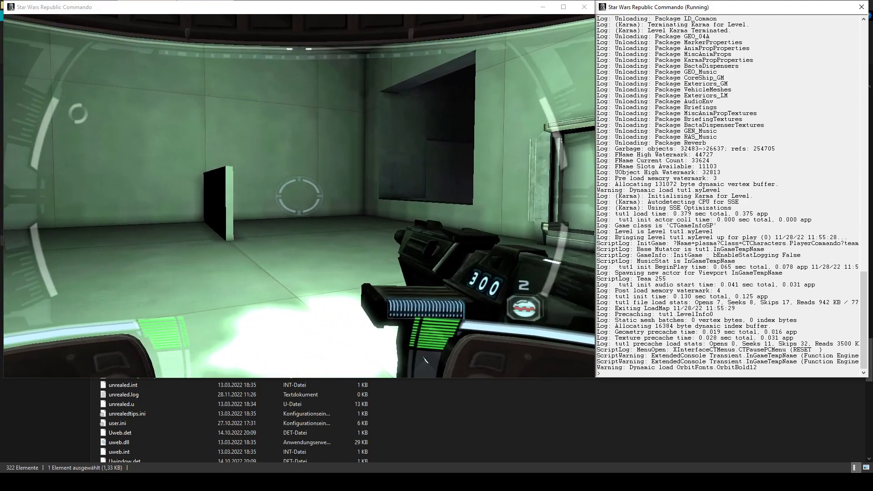
- Query the game's current resolution by running getcurrentres in the log console
key("alt+Tab")
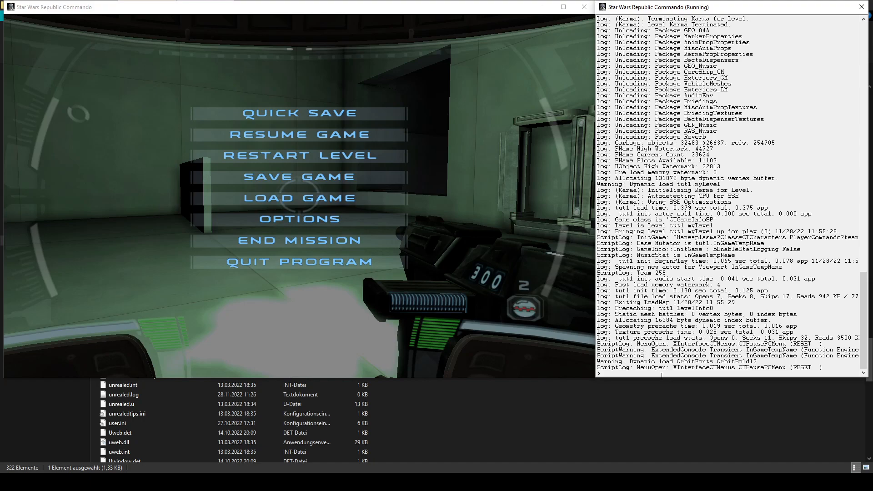
type("getcurrentres")
key("Return")
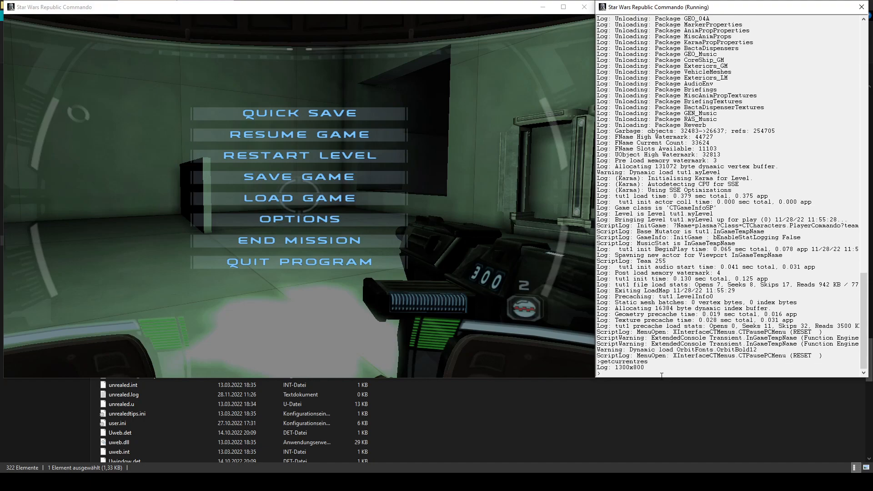
- Resume the game, exit it with the quit console command and return to CT Editor
left_click(354, 311)
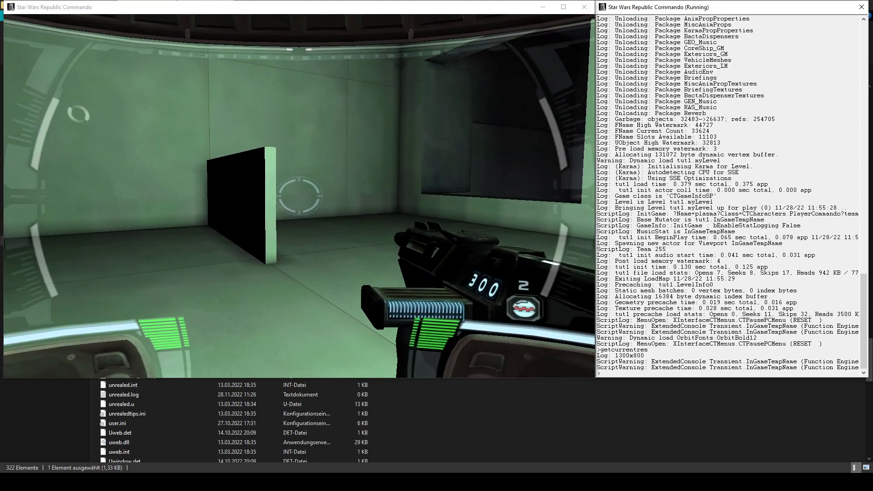
key("grave")
type("quit")
key("Return")
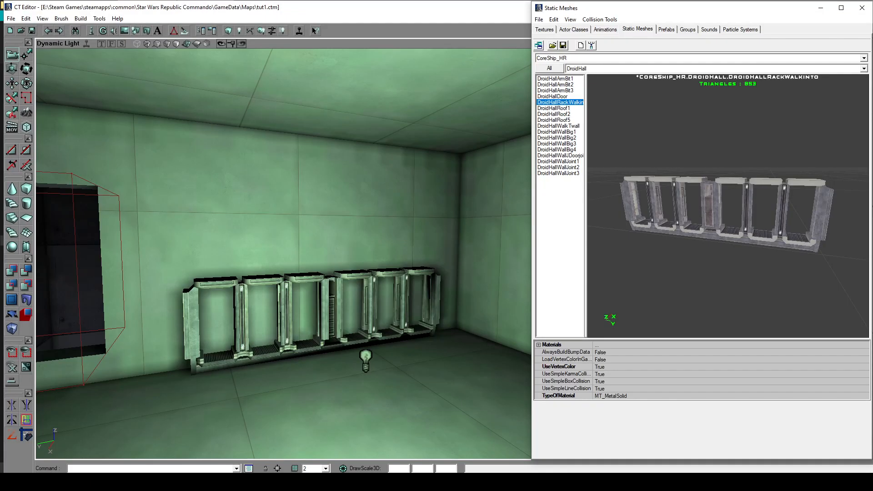
- Set the LightBrightness of the green light near the rack to 127, check the room and close the light's properties
left_click_drag(303, 254, 313, 345)
right_click_drag(313, 345, 314, 279)
left_click(309, 305)
left_click_drag(309, 305, 306, 266)
double_click(297, 316)
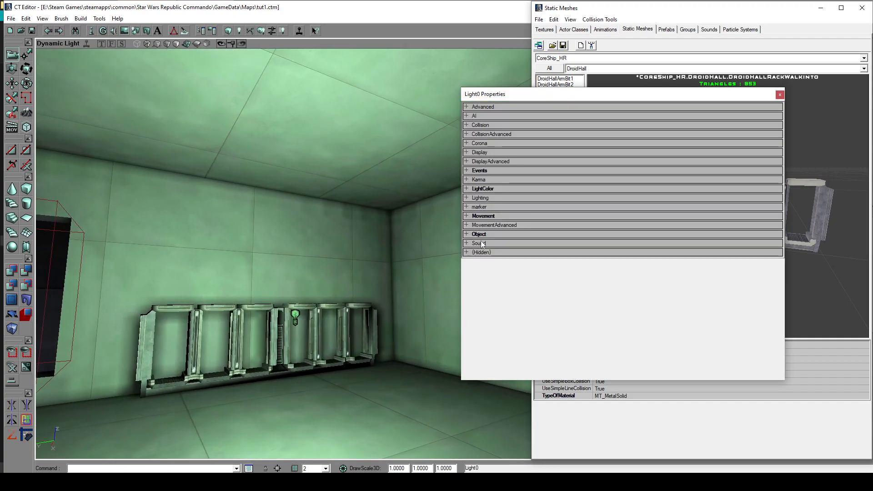
left_click(493, 199)
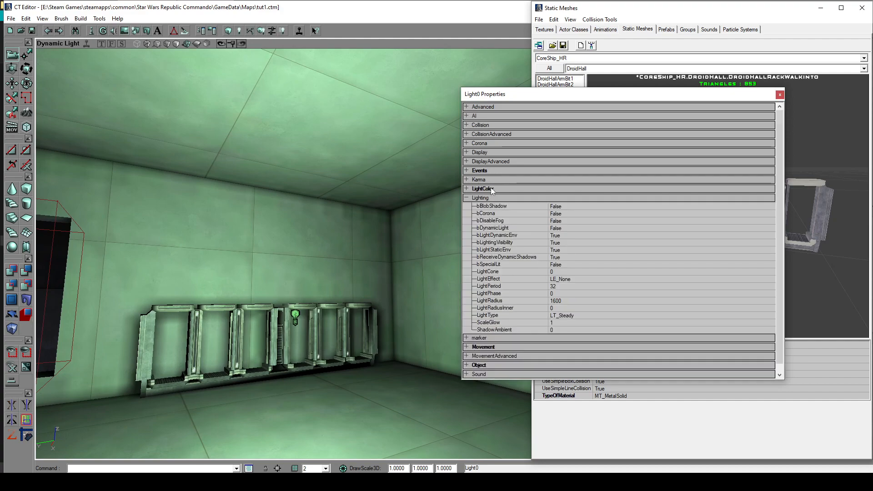
left_click(490, 188)
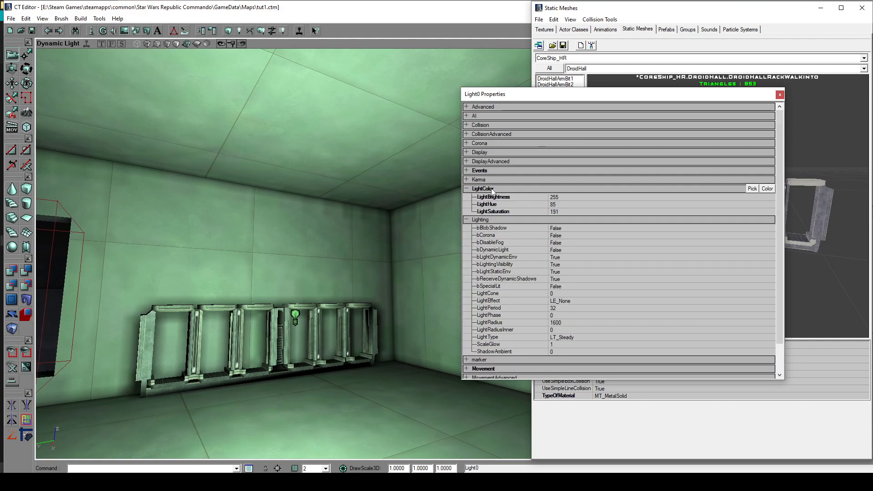
left_click(576, 197)
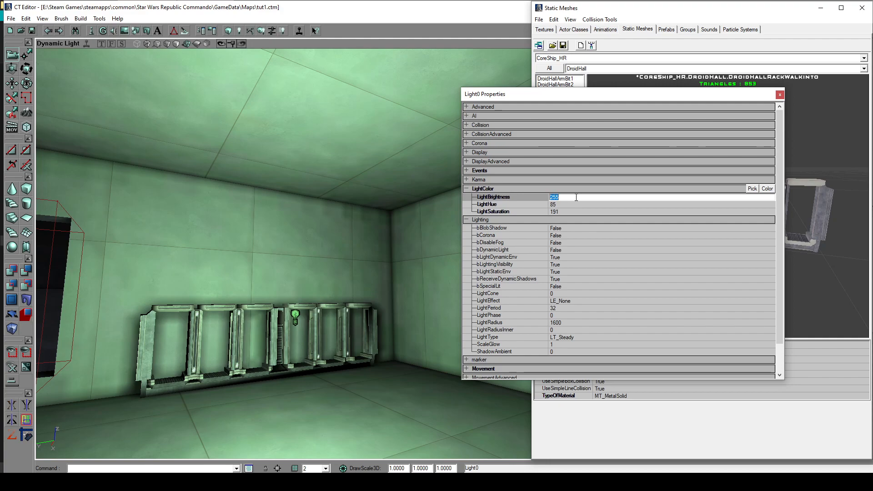
type("127")
key("Return")
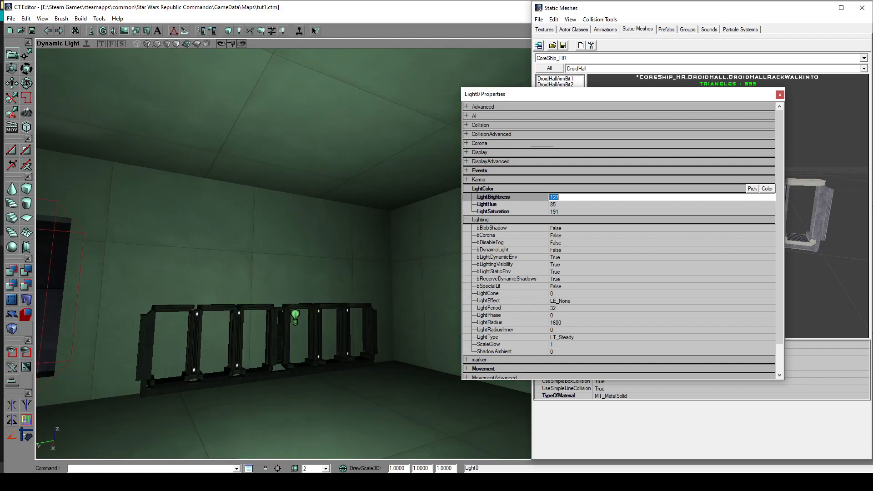
left_click_drag(291, 254, 278, 311)
right_click_drag(279, 311, 259, 330)
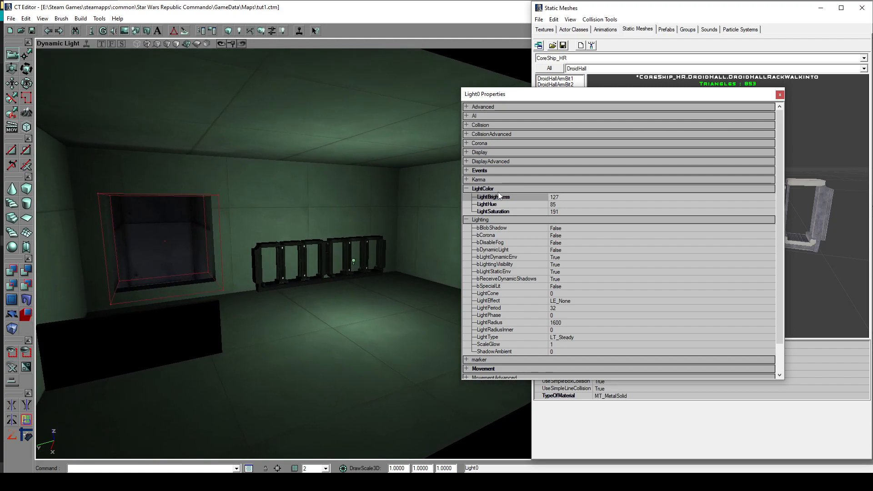
left_click(780, 95)
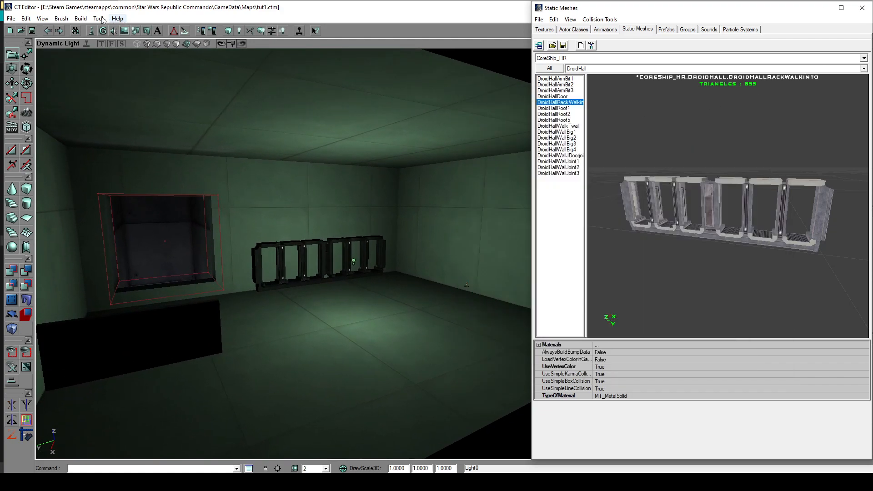
- Rebuild everything in the level with the dimmed green light and inspect the lighting on the rack and walls
left_click(80, 19)
left_click(96, 93)
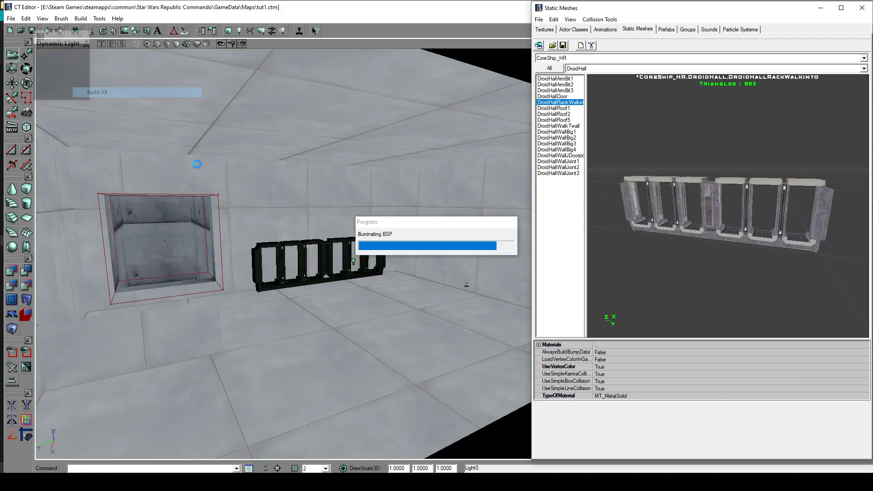
left_click(523, 289)
mouse_move(347, 323)
left_mouse_down()
mouse_move(357, 310)
mouse_move(327, 297)
mouse_move(351, 327)
left_mouse_up()
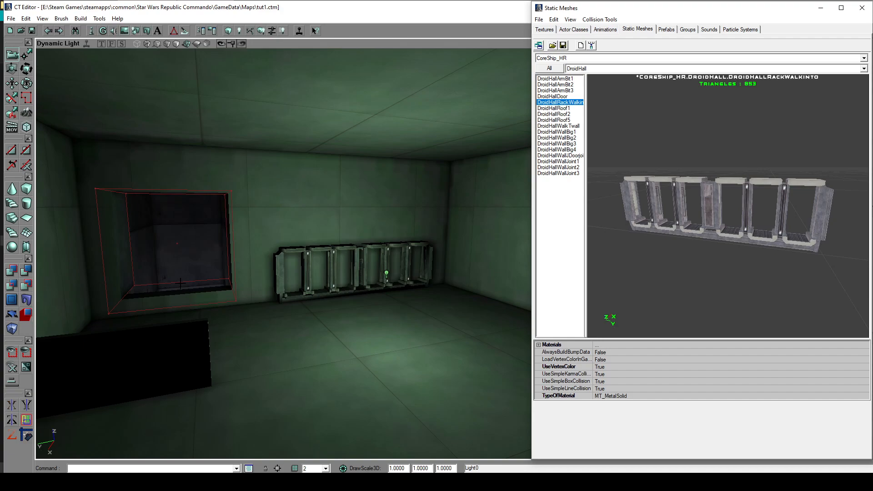
mouse_move(300, 316)
left_mouse_down()
mouse_move(300, 332)
mouse_move(300, 316)
left_mouse_up()
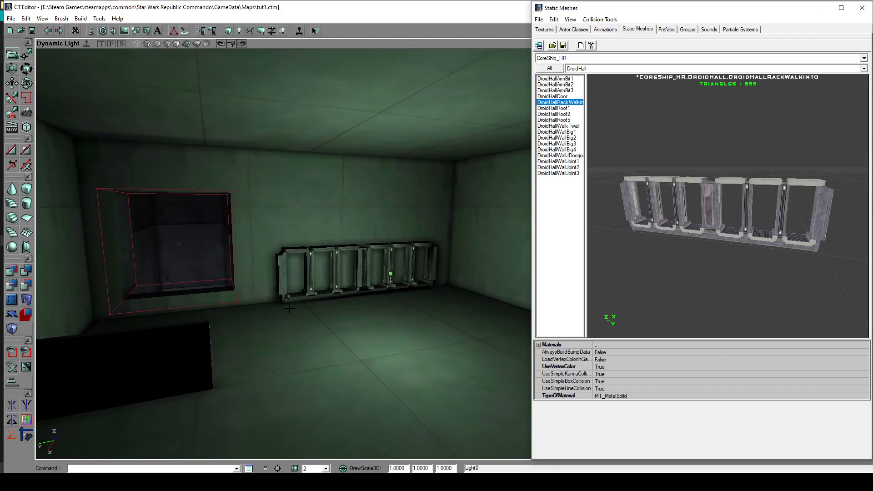